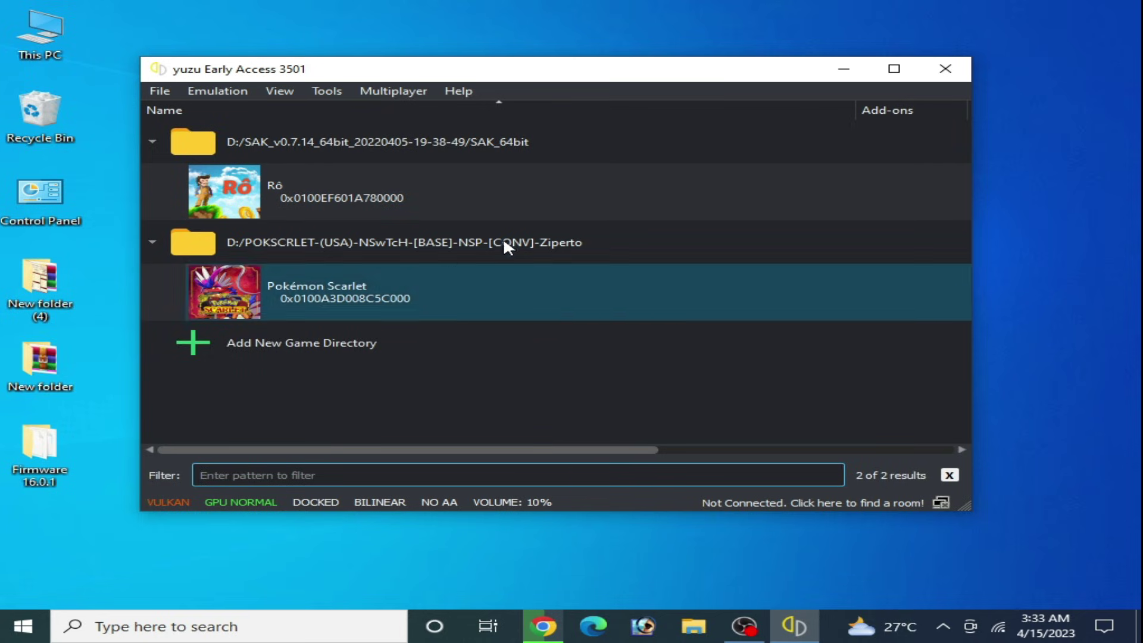
Open the emulator configuration and turn Multicore CPU Emulation off and back on
left_click(222, 90)
left_click(272, 184)
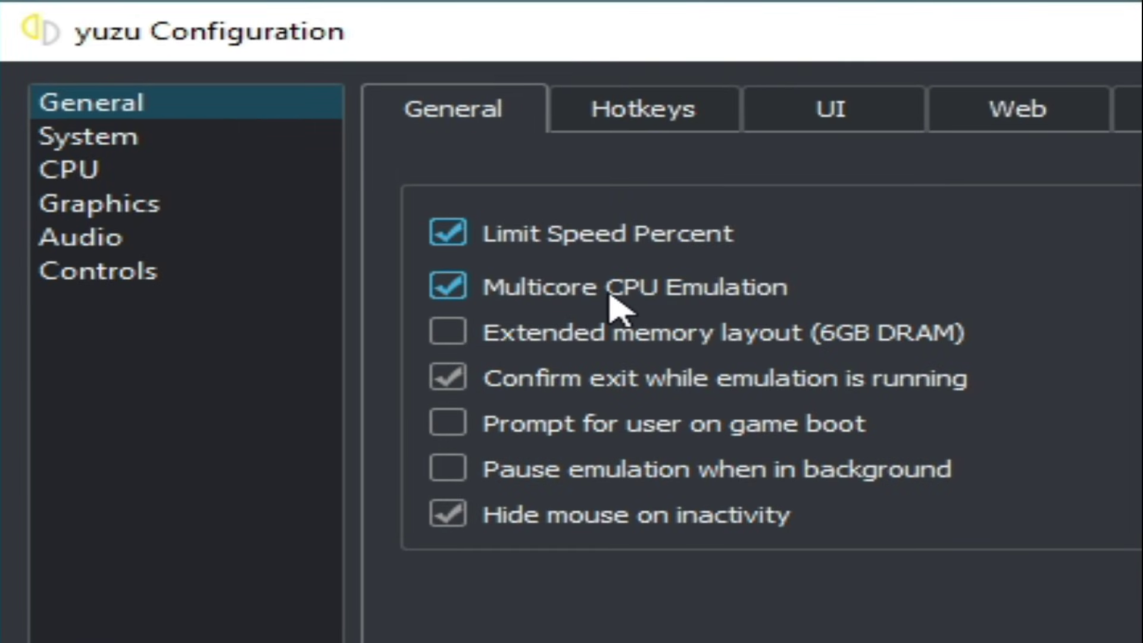
left_click(455, 300)
left_click(459, 297)
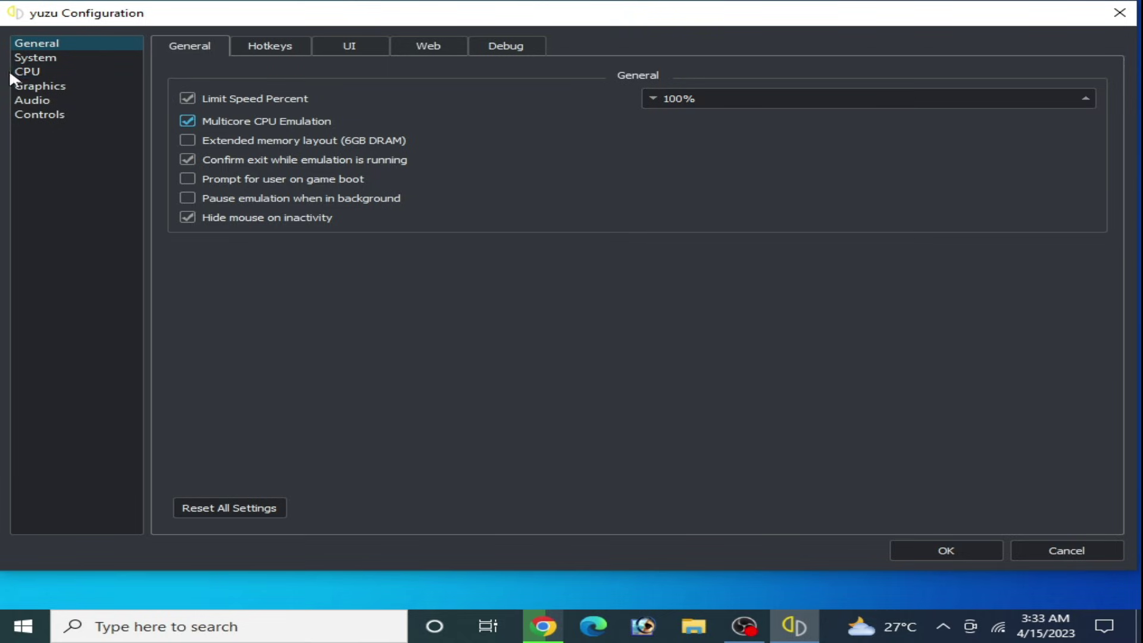
Leave CPU accuracy on Auto after briefly trying Unsafe, then show the Graphics settings
left_click(61, 159)
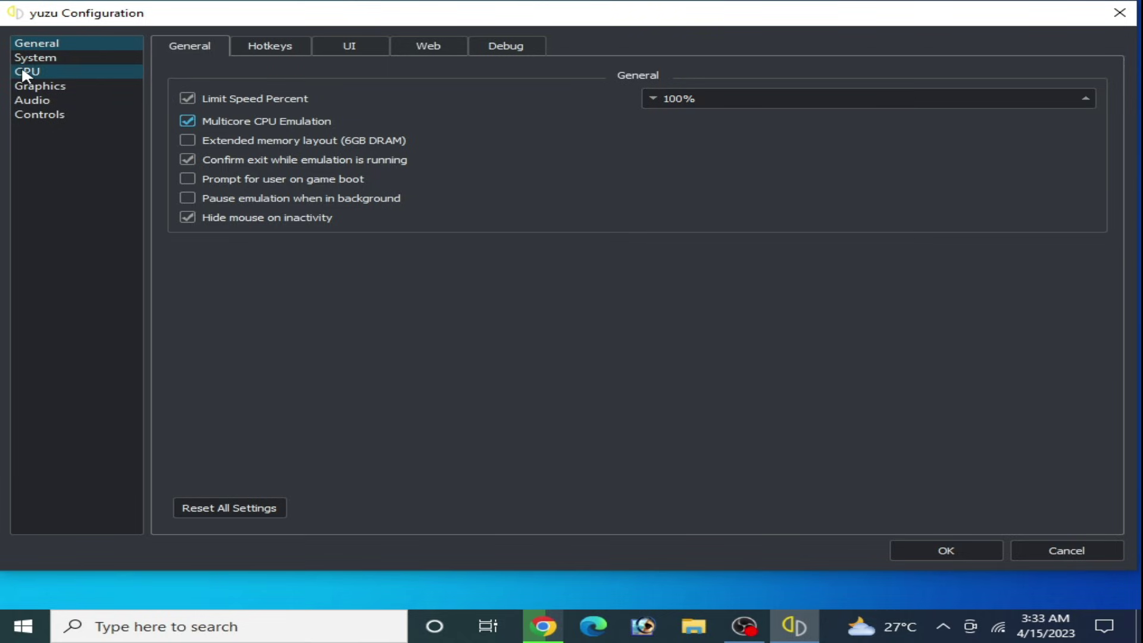
left_click(697, 106)
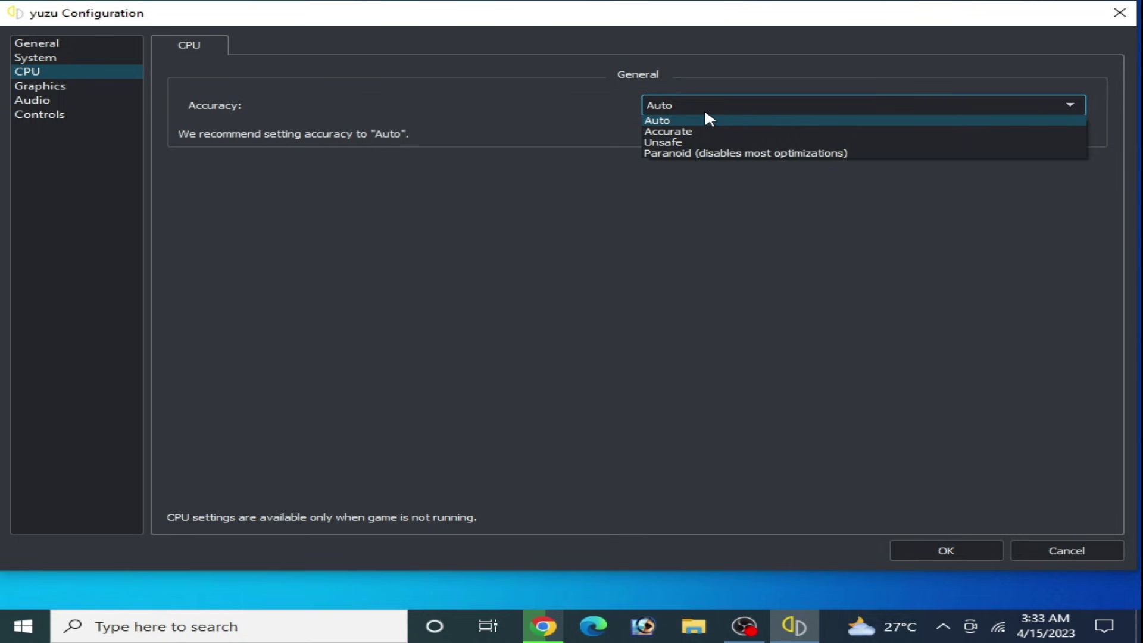
left_click(667, 122)
left_click(673, 105)
left_click(671, 132)
key("Down")
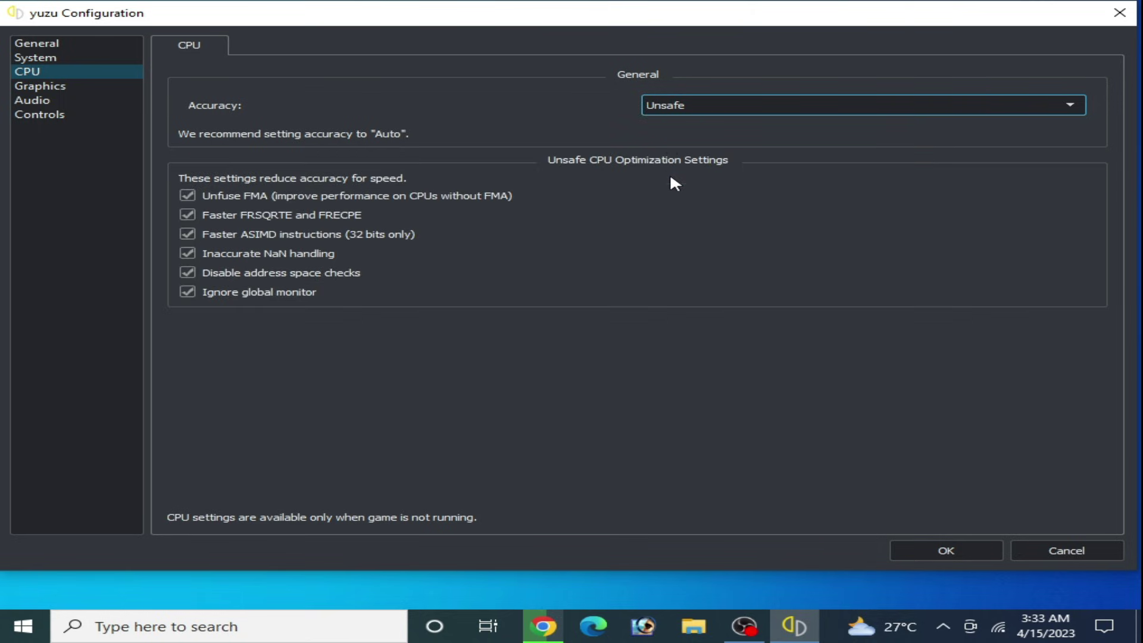
left_click(692, 106)
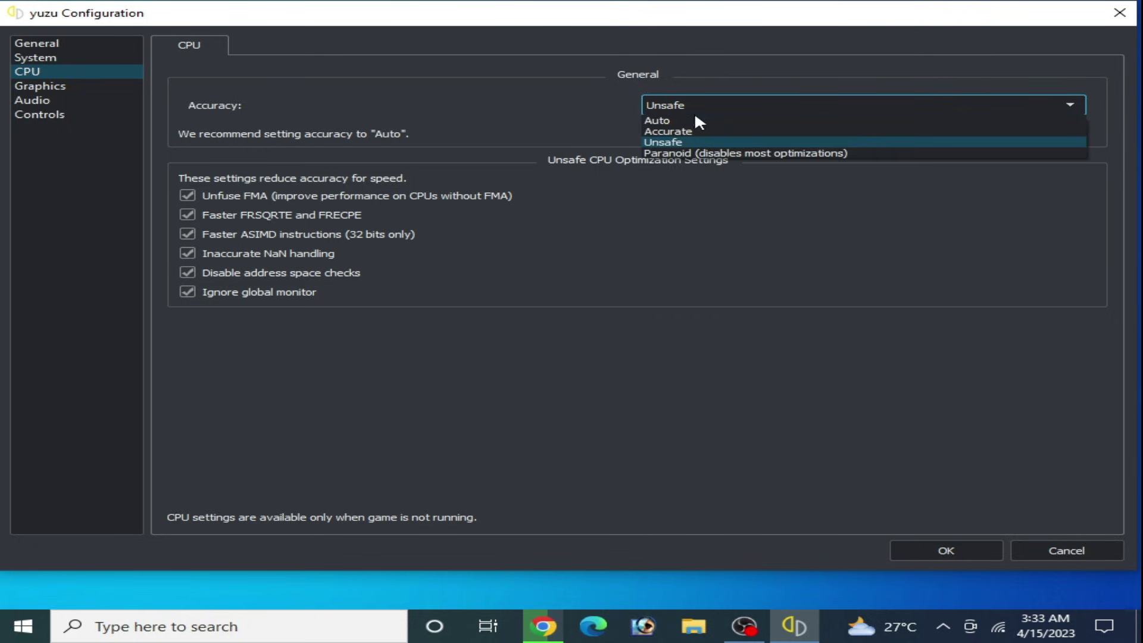
left_click(671, 116)
left_click(54, 86)
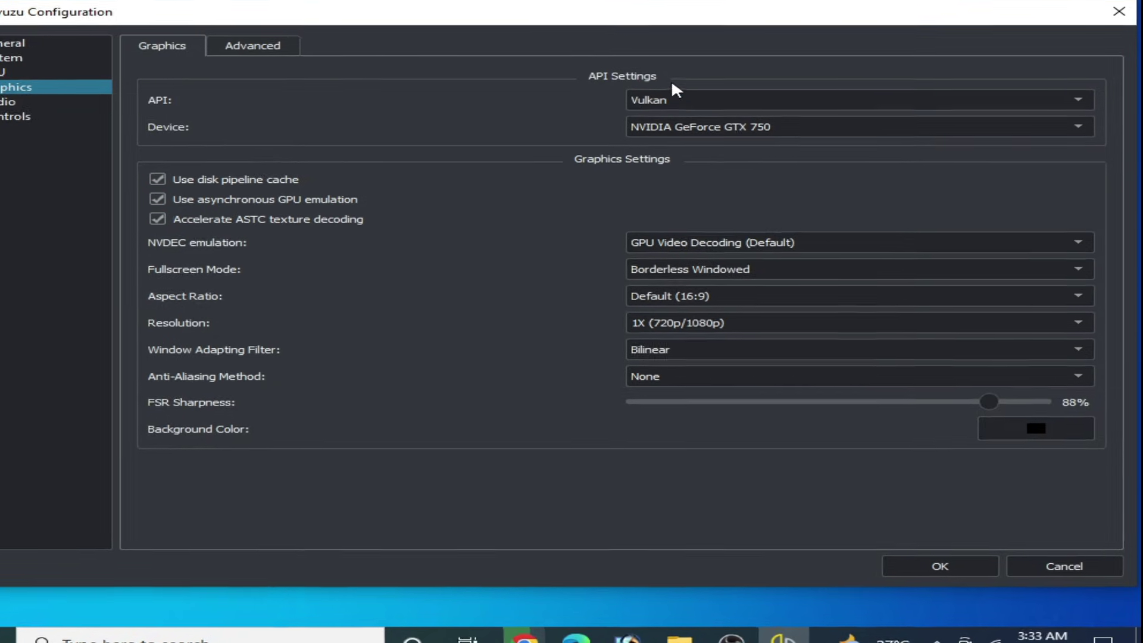
Switch the graphics API to None, then back to Vulkan
left_click(672, 100)
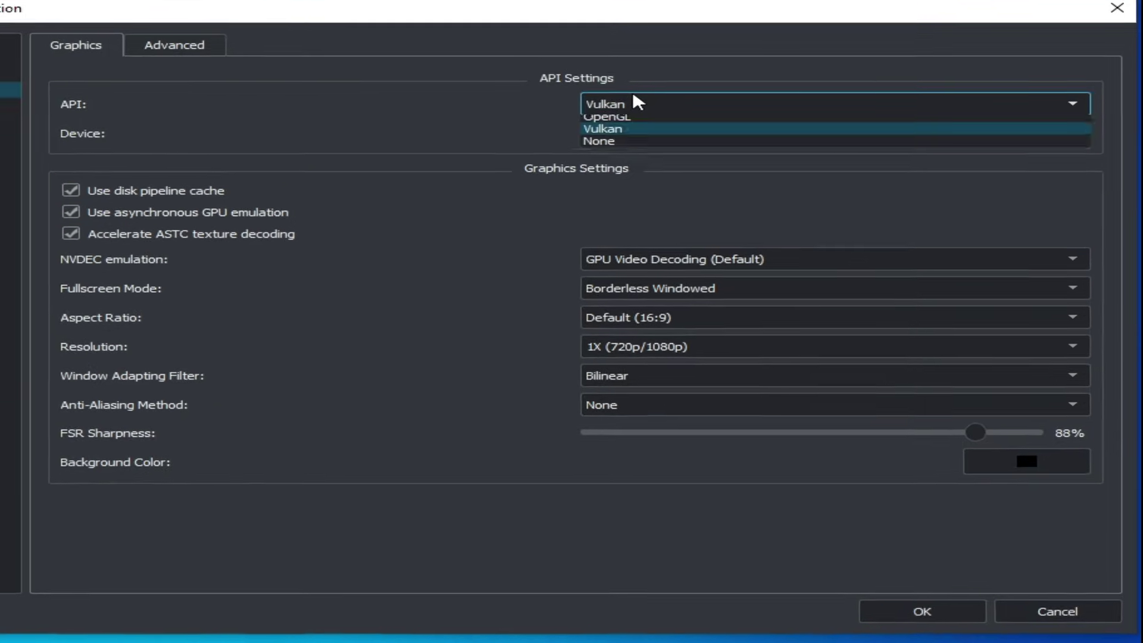
left_click(635, 137)
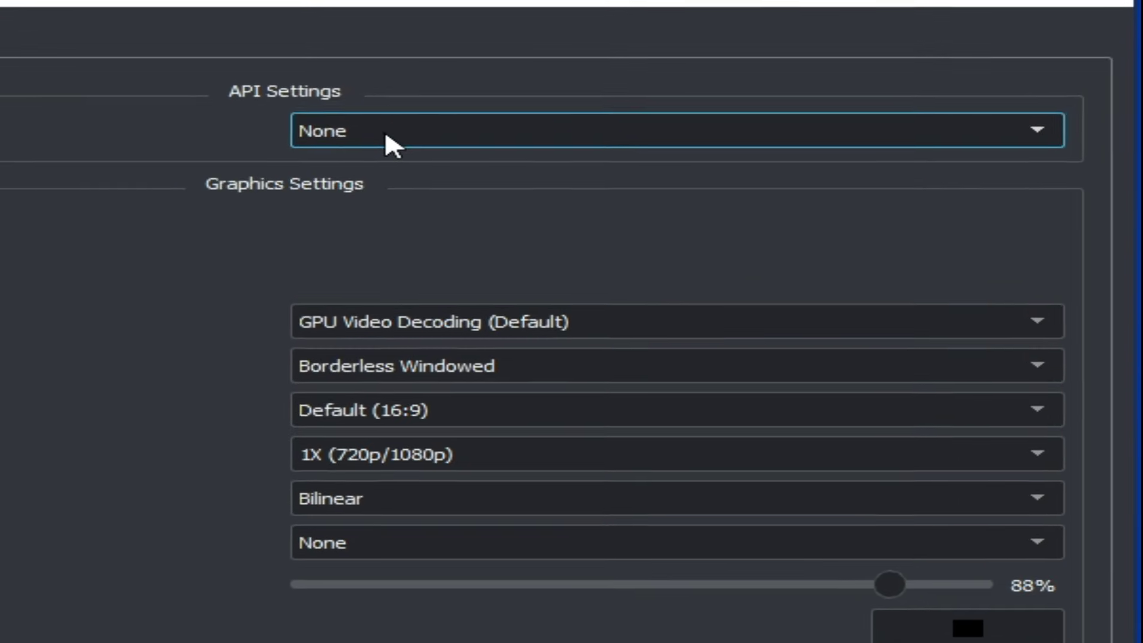
left_click(475, 128)
left_click(465, 160)
left_click(279, 142)
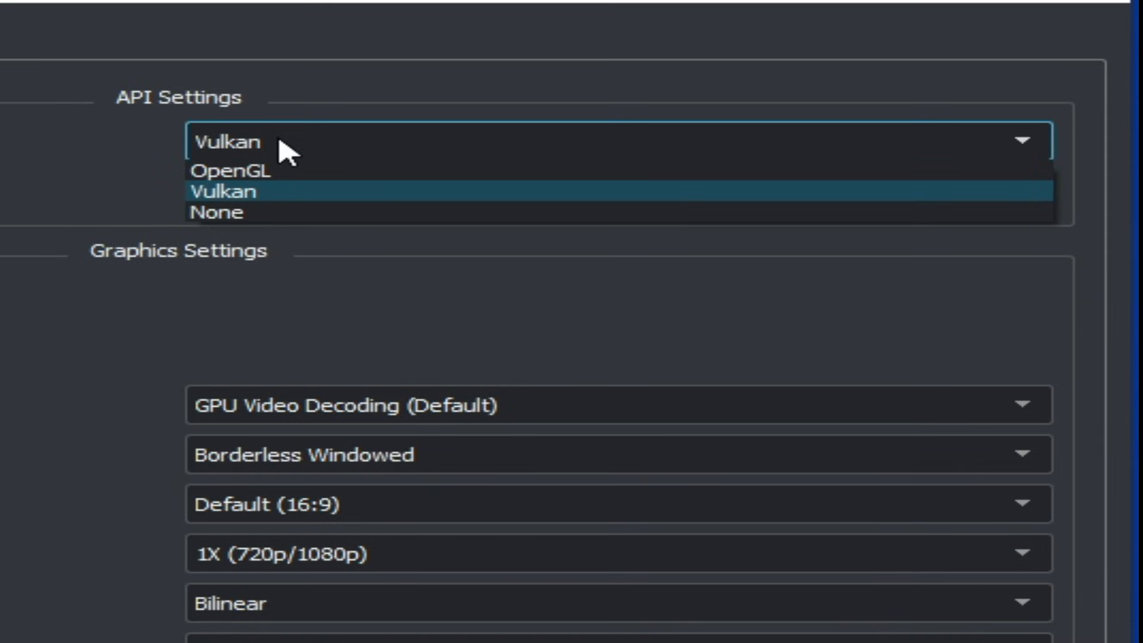
left_click(257, 191)
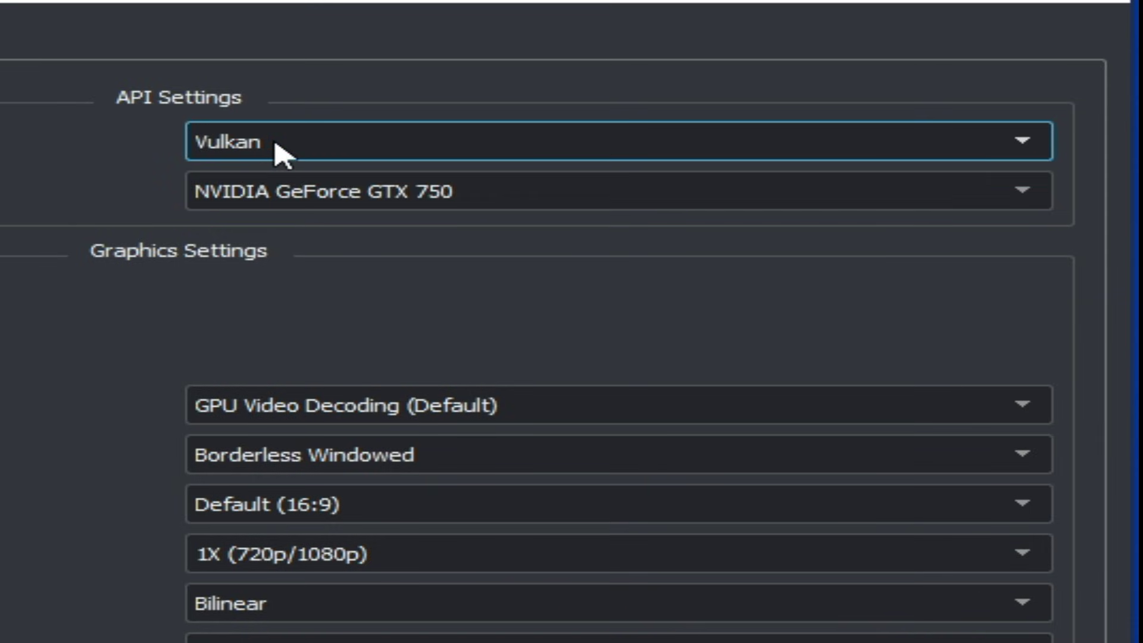
left_click(276, 142)
left_click(271, 191)
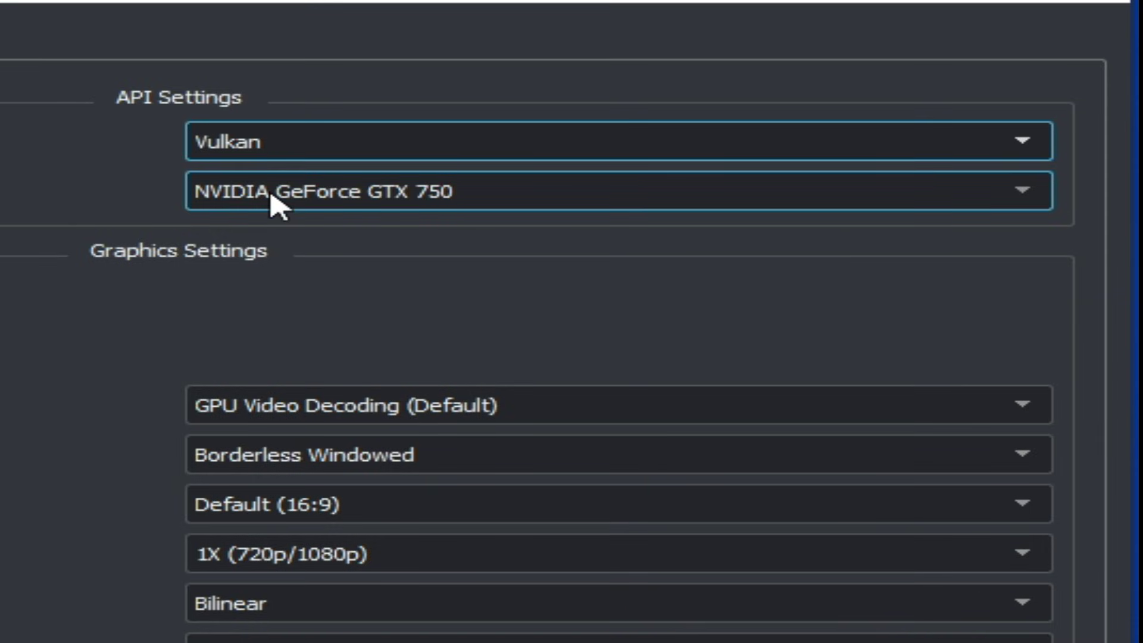
Keep the NVIDIA GeForce GTX 750 as device and move the window down-right
left_click(272, 192)
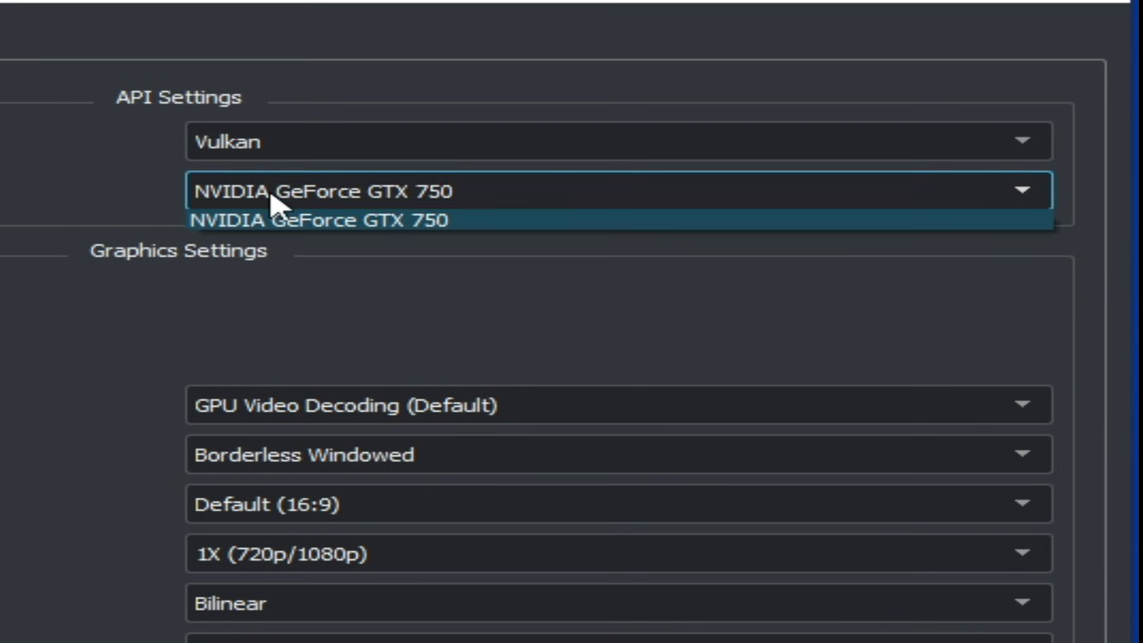
left_click(395, 223)
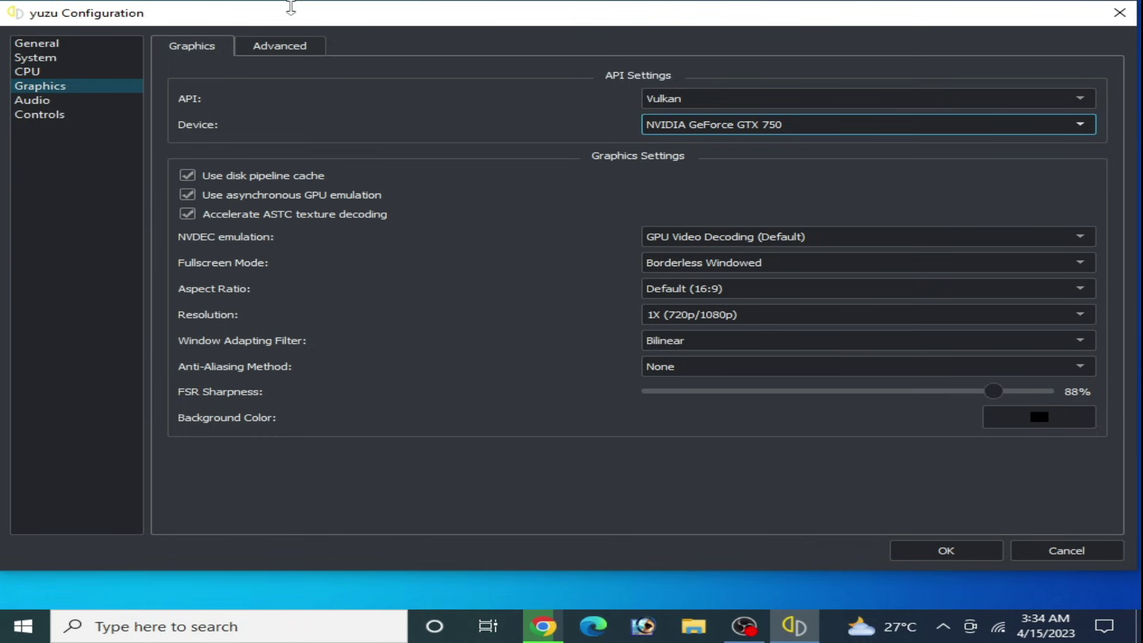
left_click_drag(281, 13, 579, 138)
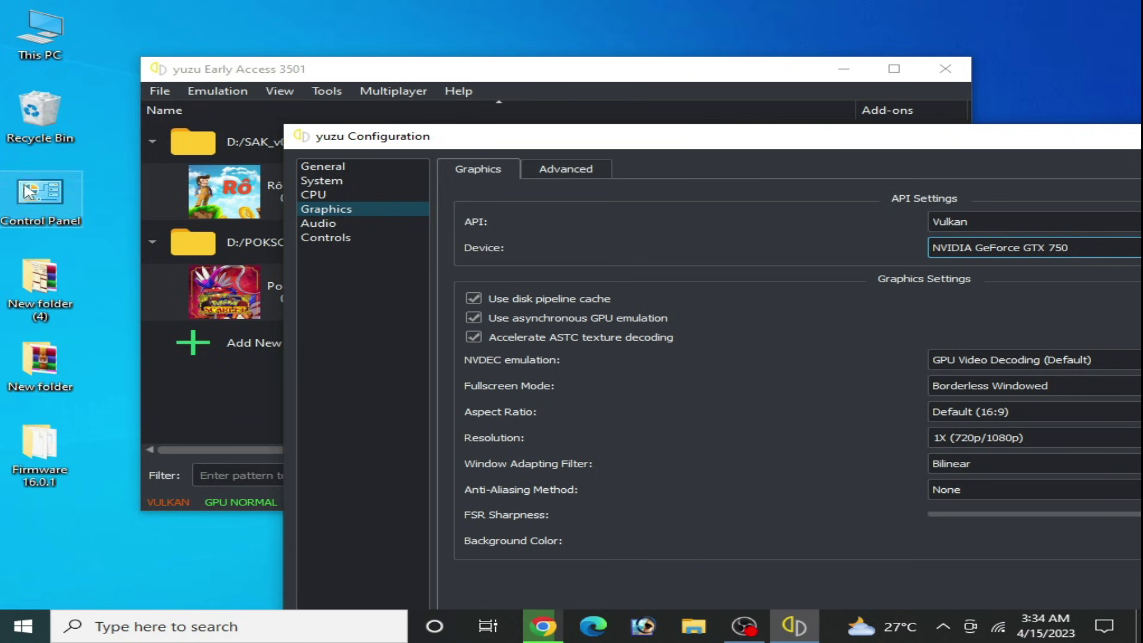
Open Device Manager from This PC's system properties
left_click(40, 47)
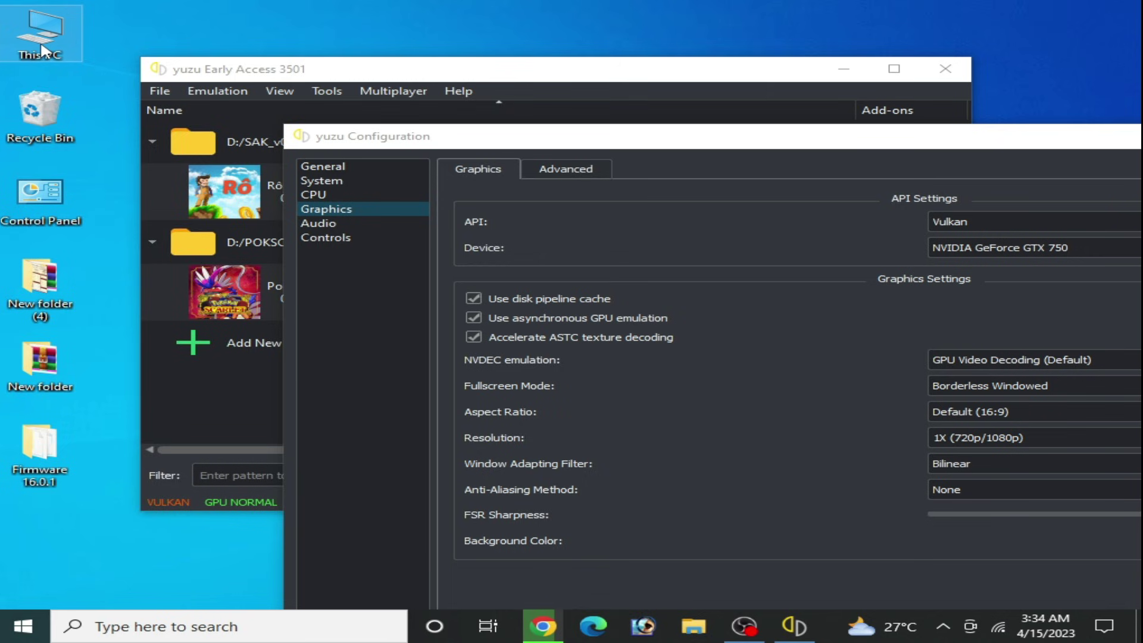
double_click(40, 48)
right_click(701, 468)
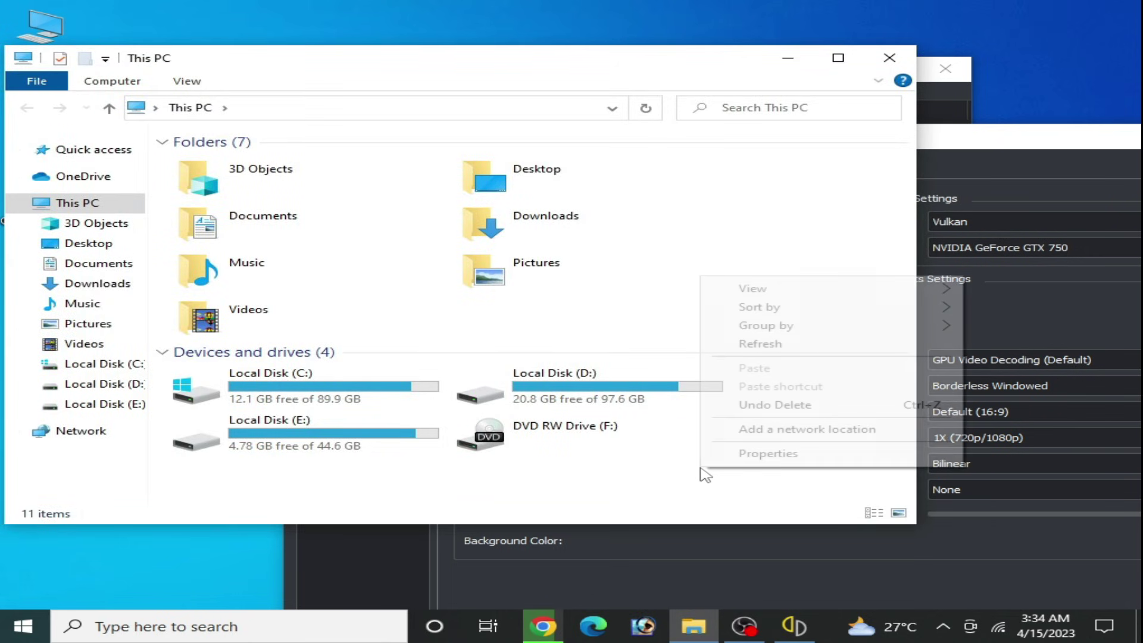
left_click(753, 455)
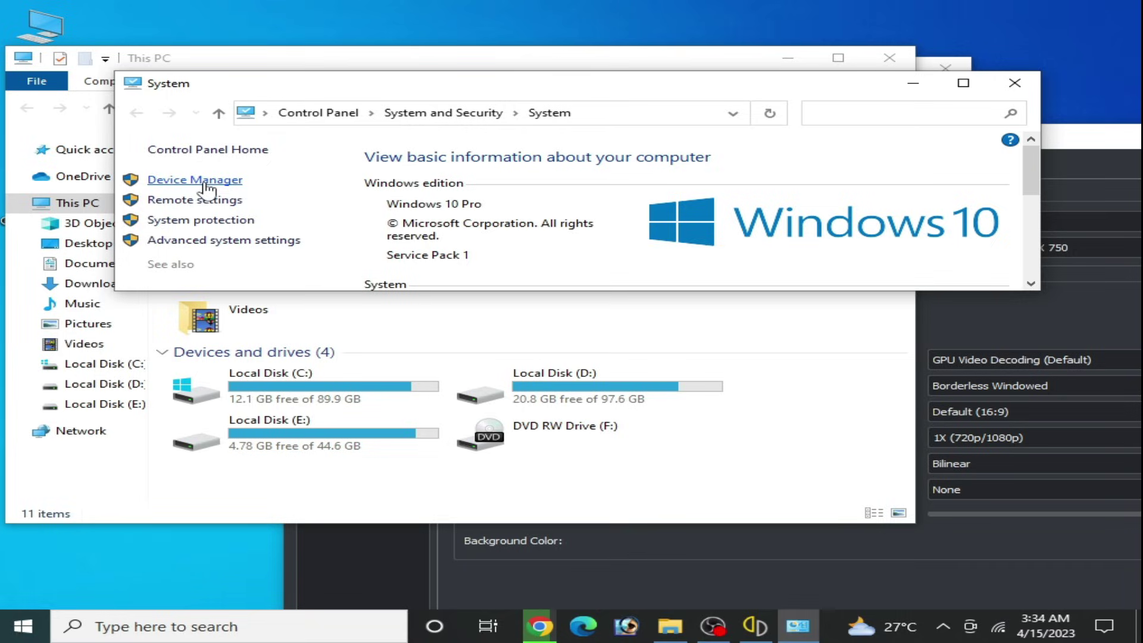
left_click(206, 184)
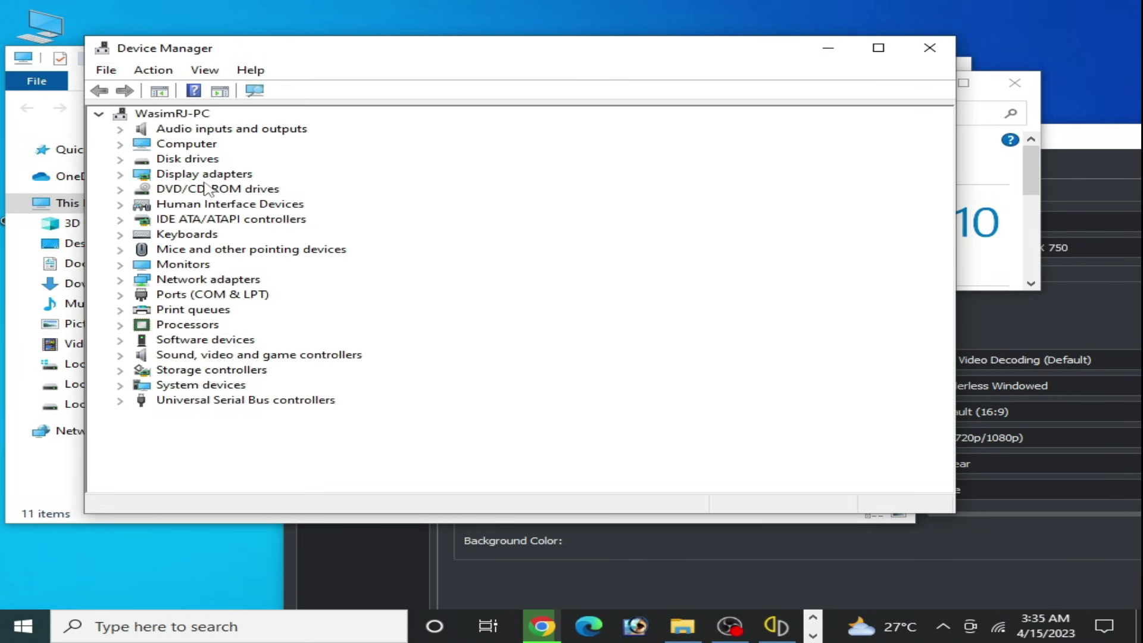
Expand Display adapters and select the NVIDIA GeForce GTX 750
left_click(120, 175)
left_click(212, 192)
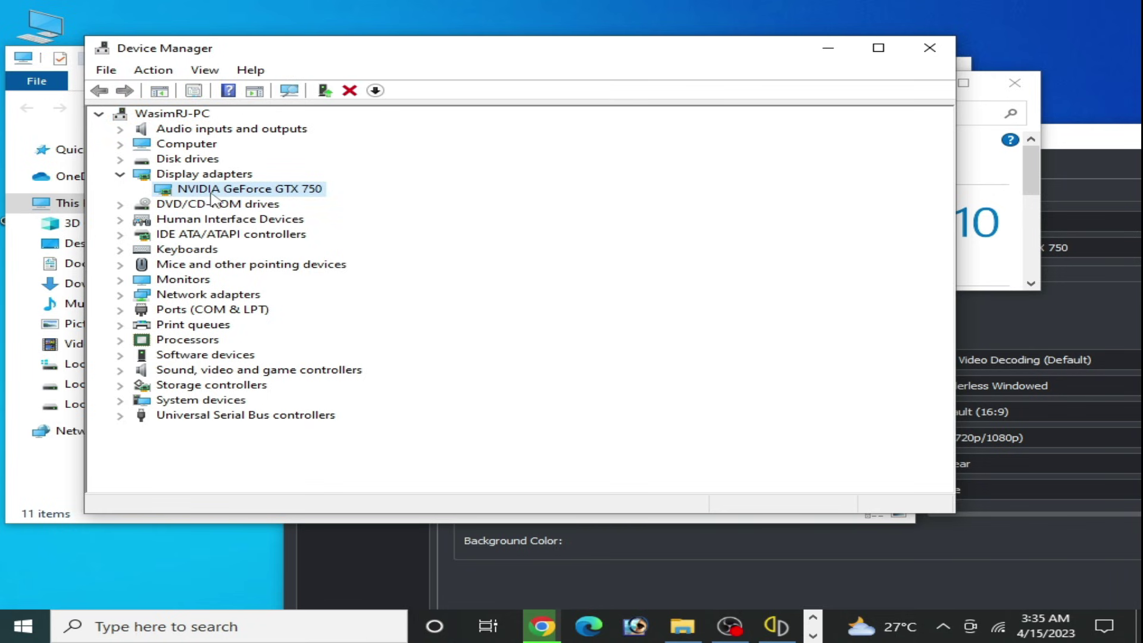
left_click(1088, 164)
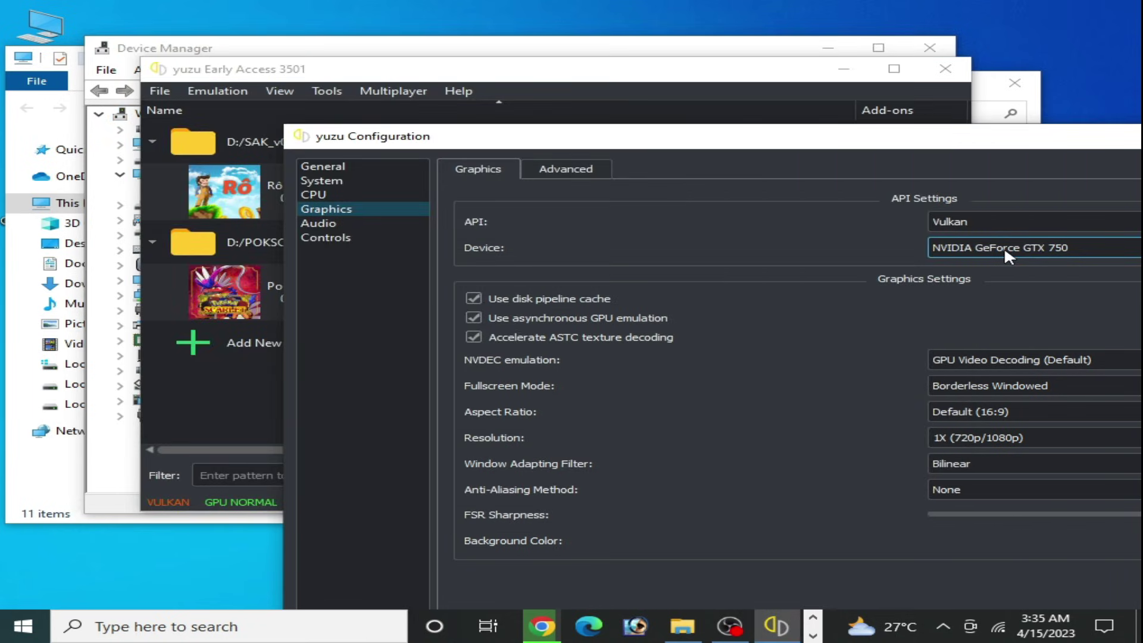
left_click(190, 45)
Open the GTX 750's properties and view its driver, version 31.0.15.2824
right_click(249, 190)
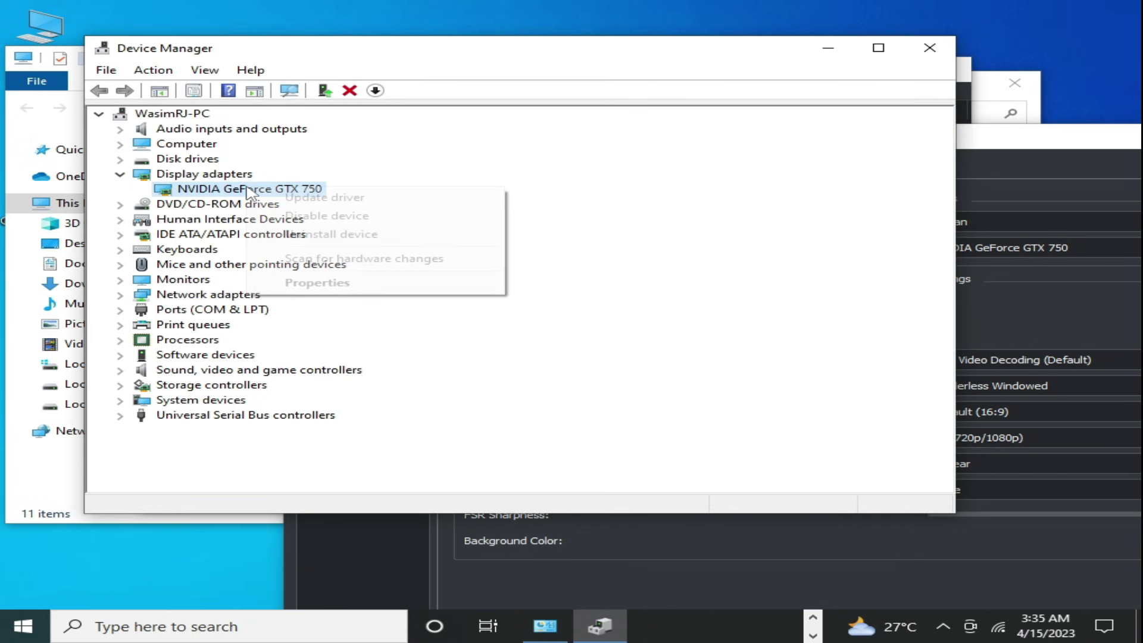
left_click(338, 283)
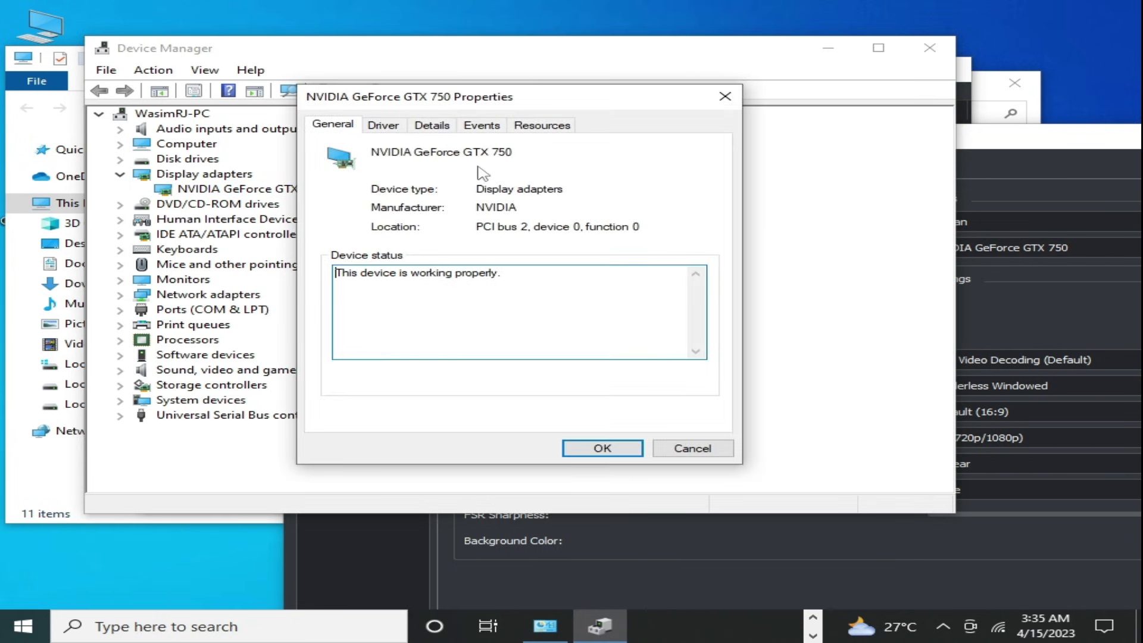
left_click(383, 125)
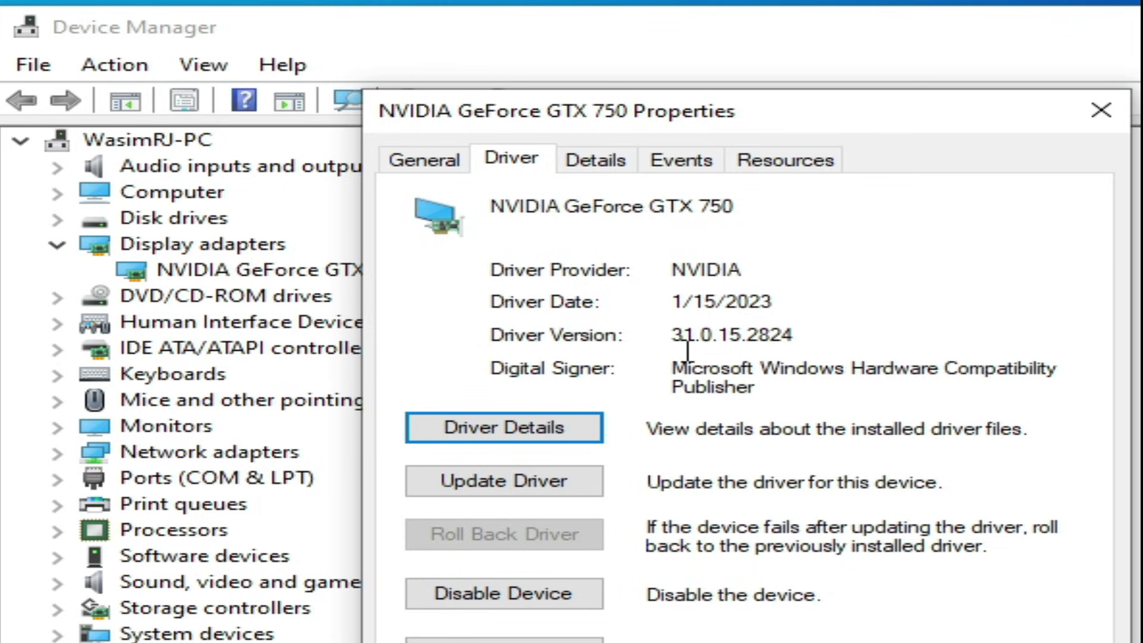
Copy the device description from the Details tab and close the properties
left_click(613, 172)
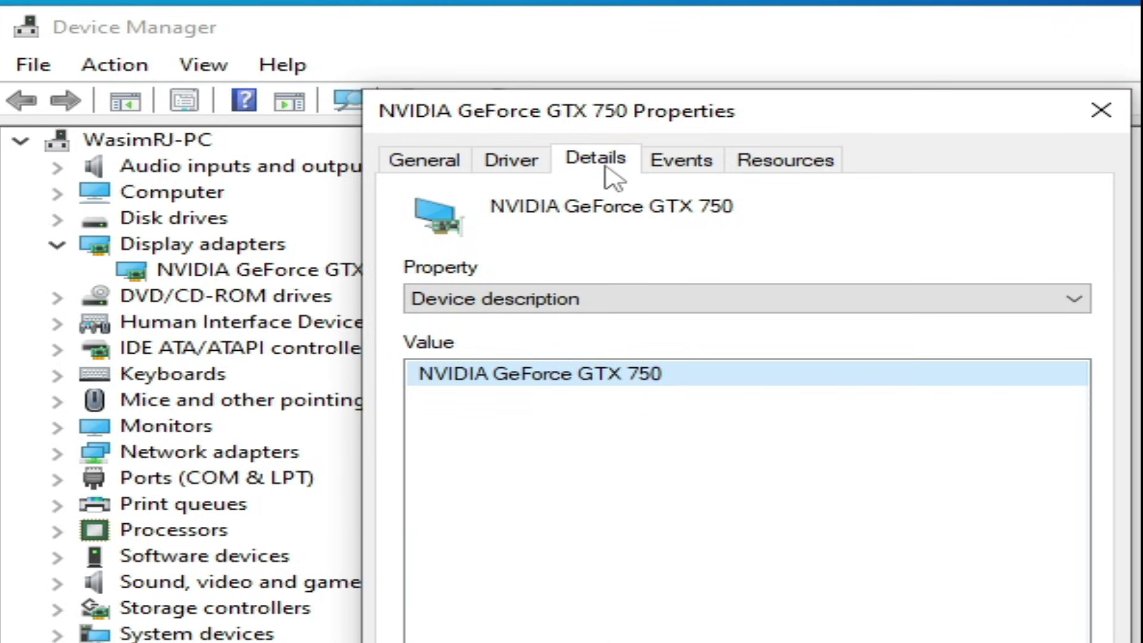
left_click(551, 376)
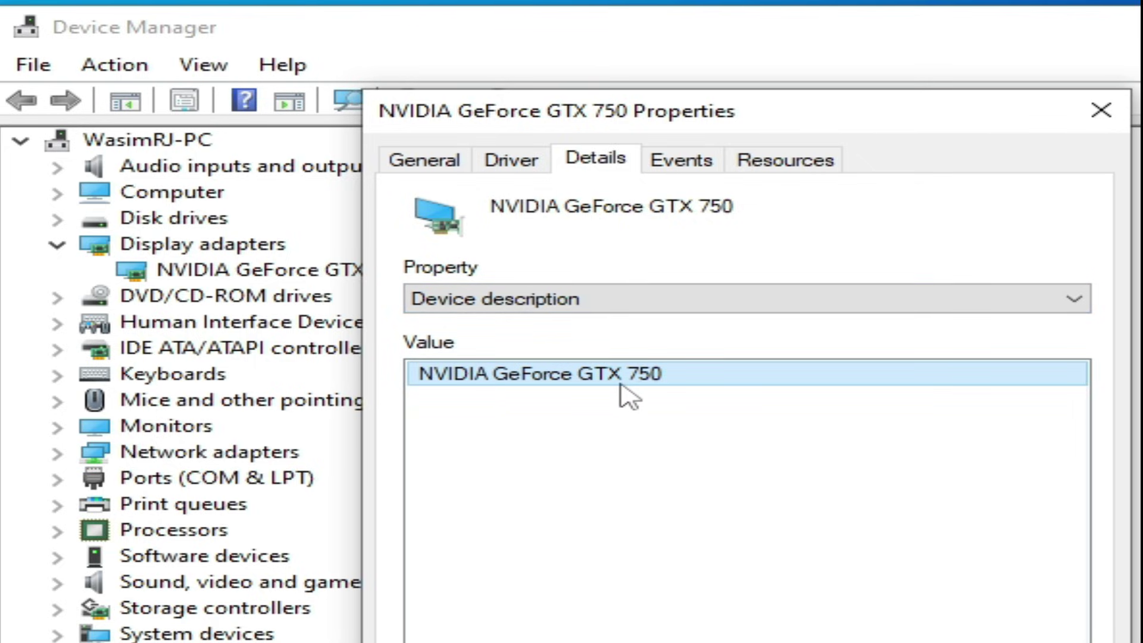
right_click(549, 374)
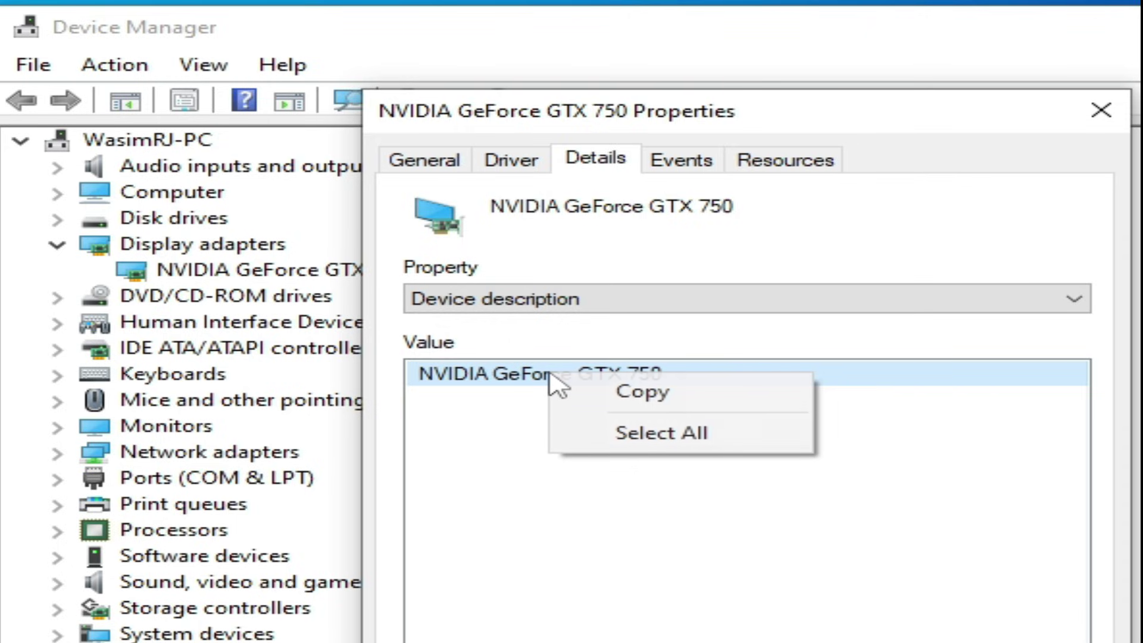
left_click(661, 394)
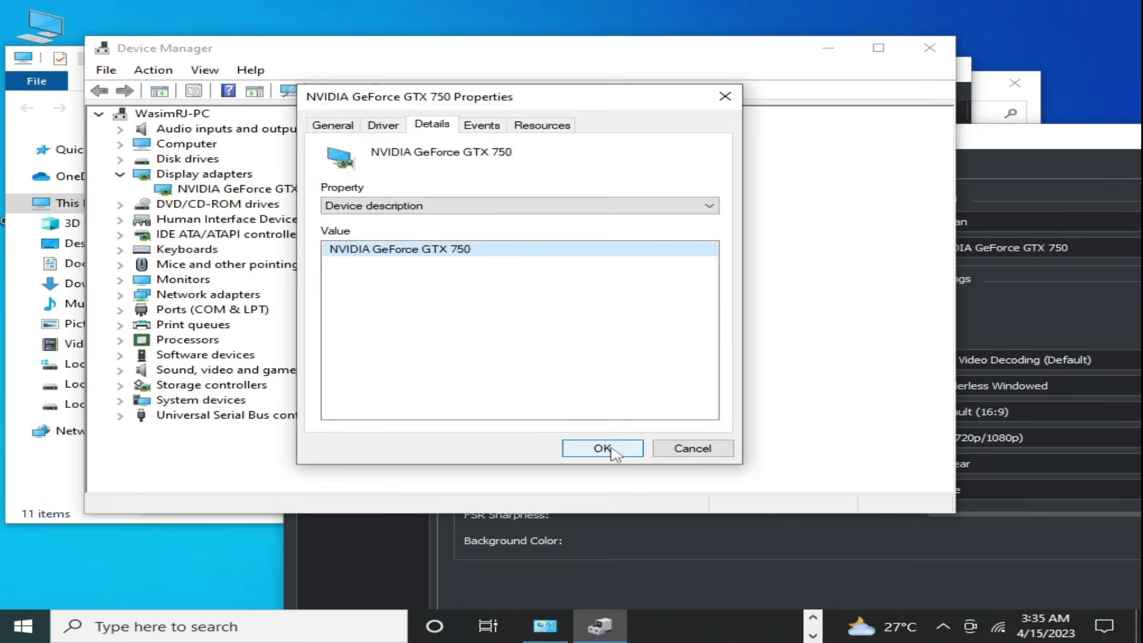
left_click(602, 452)
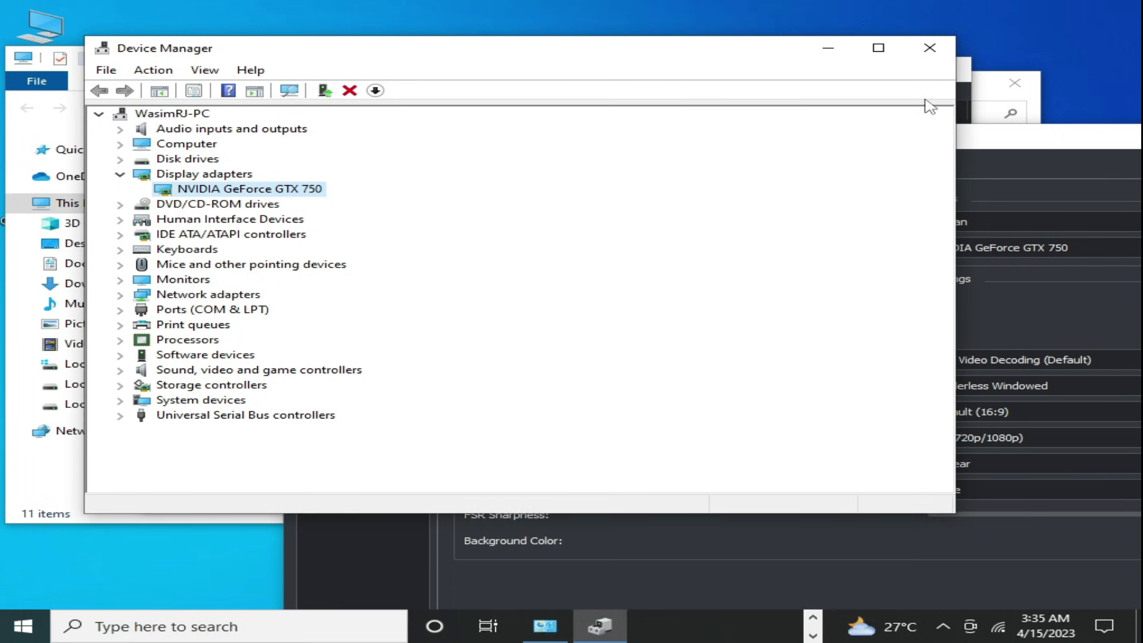
Close Device Manager and keep NVDEC on GPU Video Decoding after briefly trying CPU decoding
left_click(929, 55)
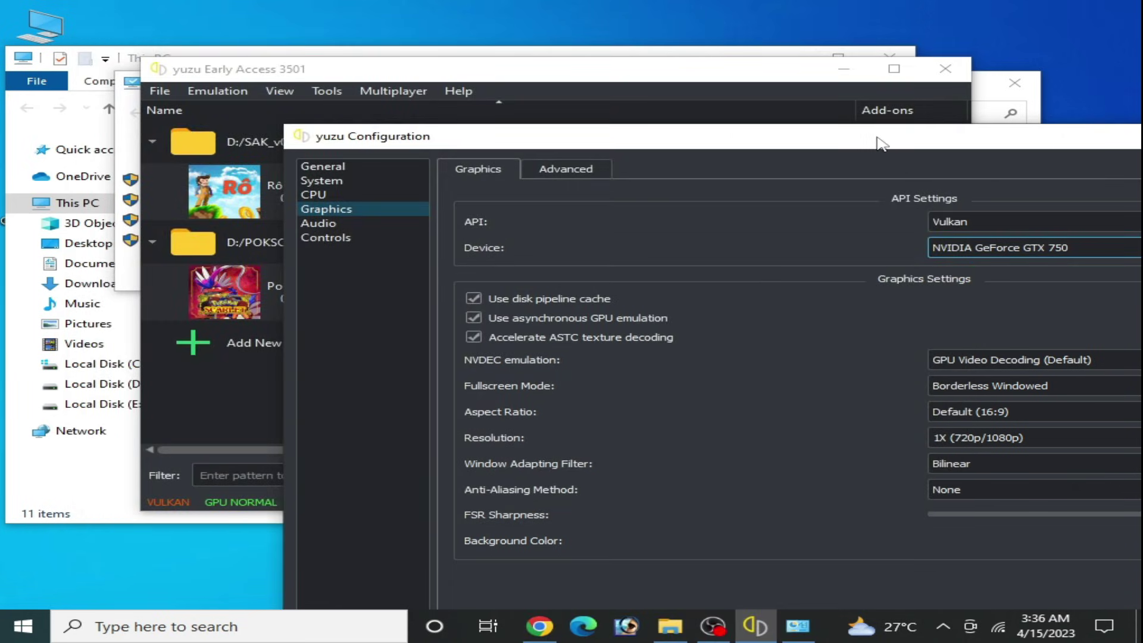
left_click_drag(881, 143, 620, 84)
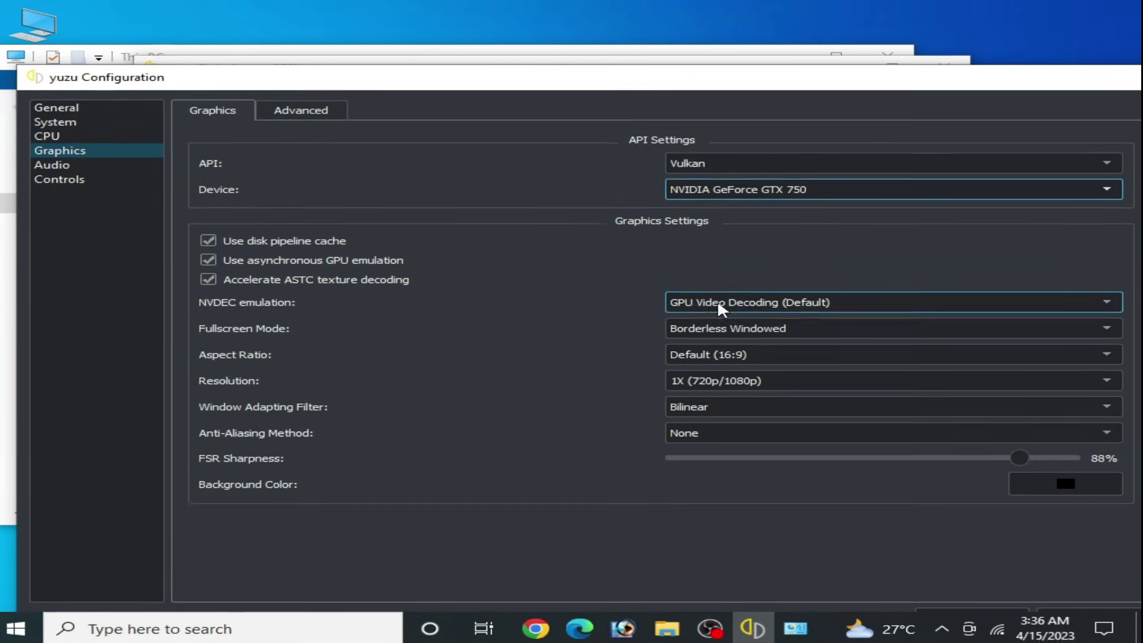
left_click(721, 307)
left_click(714, 347)
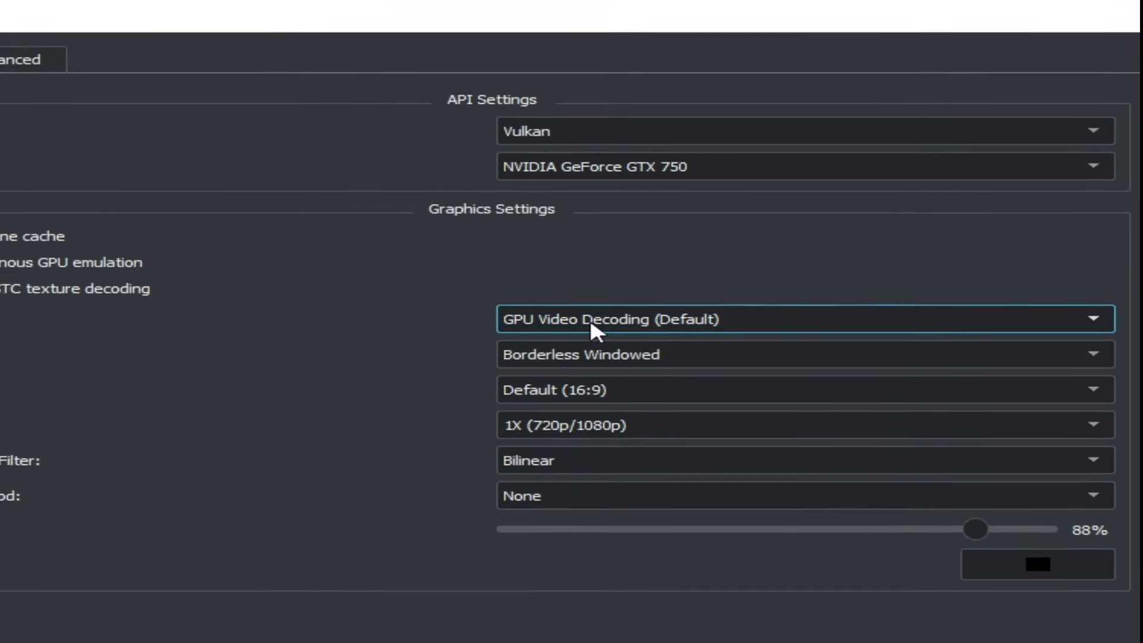
left_click(625, 321)
left_click(624, 370)
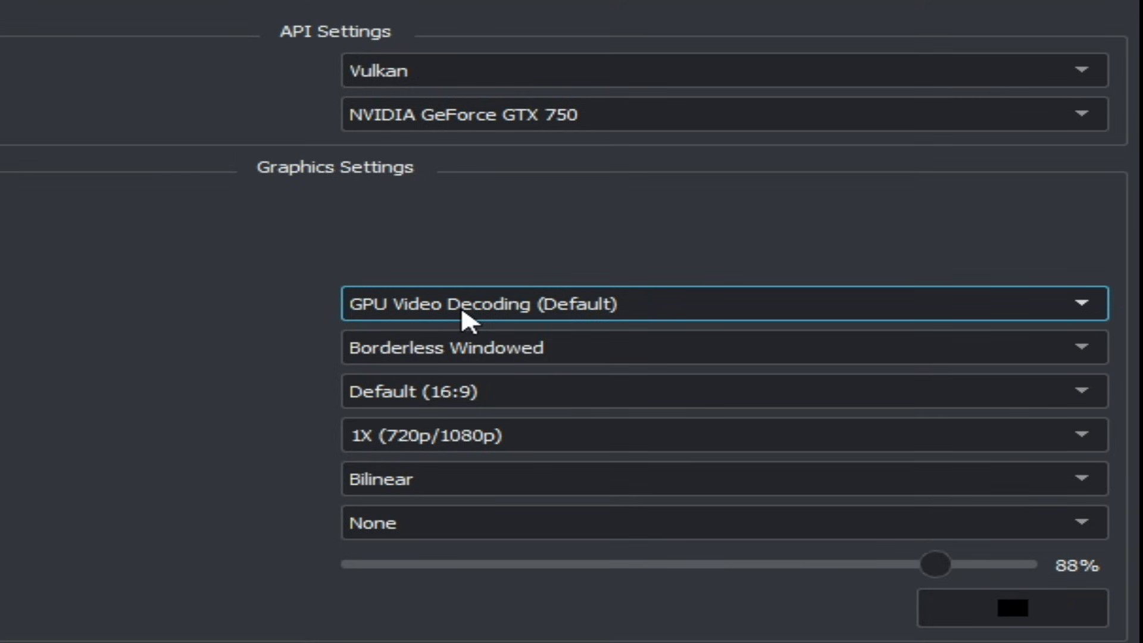
left_click(421, 314)
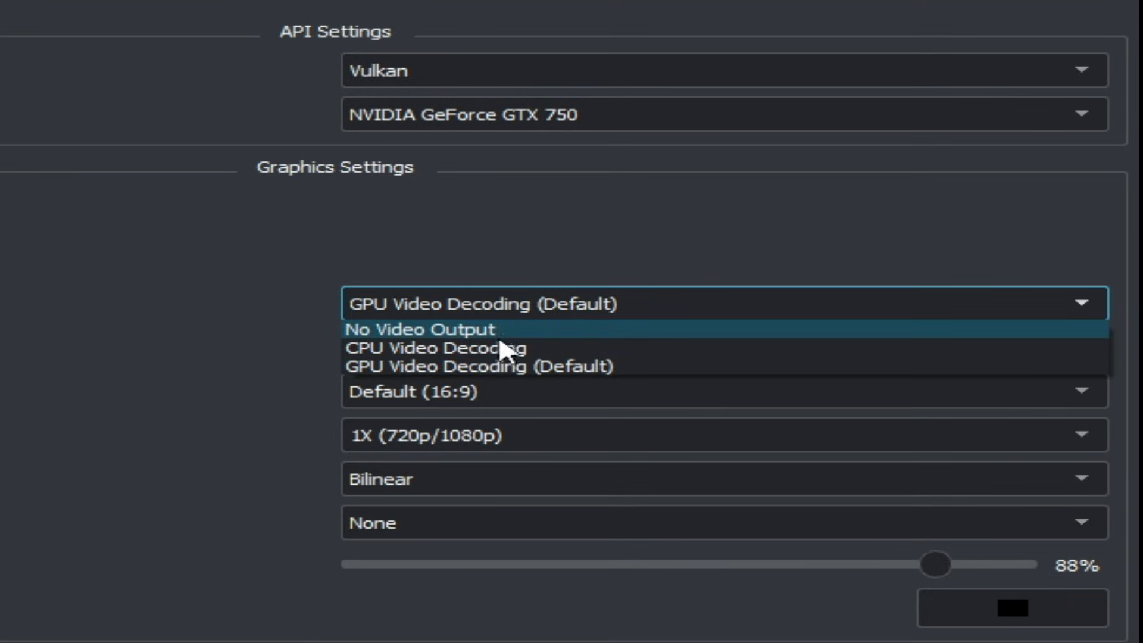
left_click(409, 349)
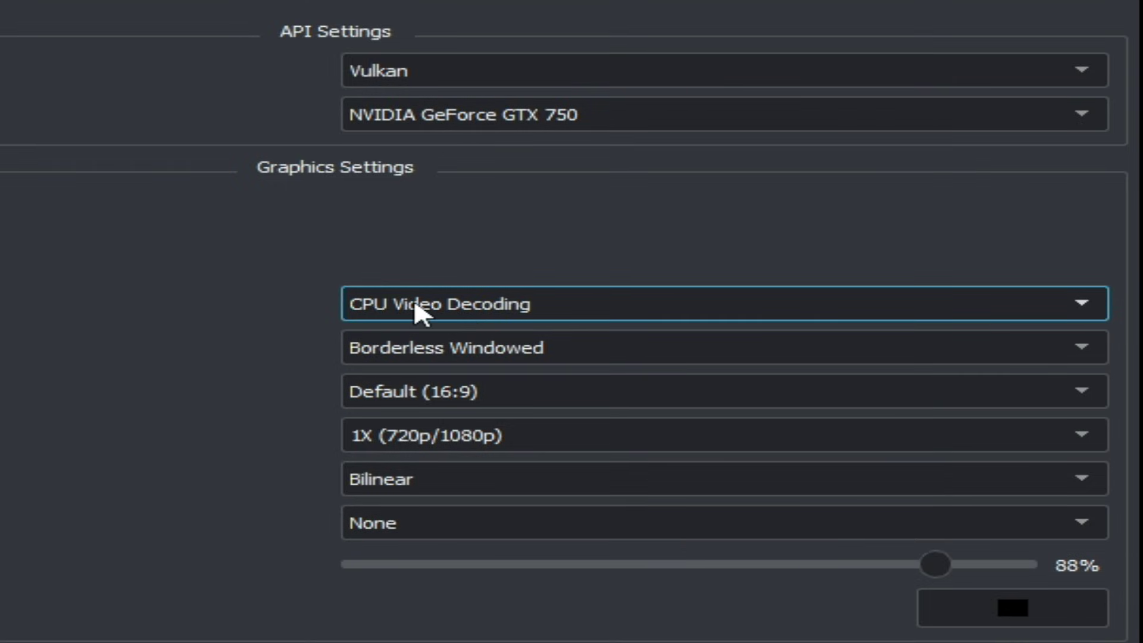
left_click(481, 309)
left_click(439, 364)
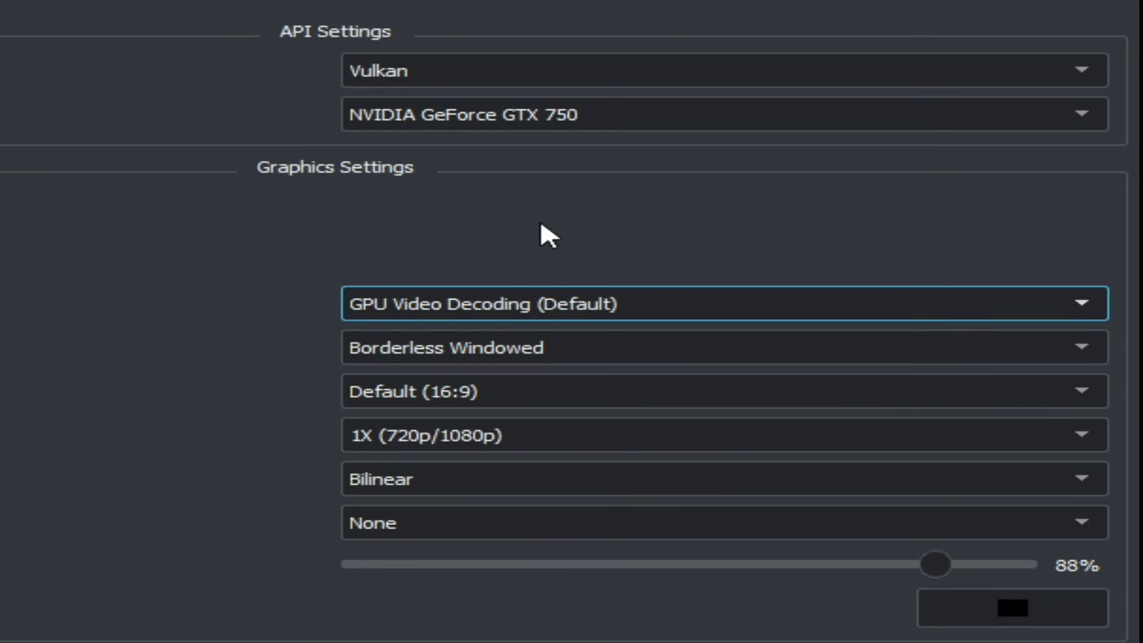
Keep the GTX 750 and 1X resolution; set the window adapting filter to AMD FidelityFX Super Resolution
left_click(647, 110)
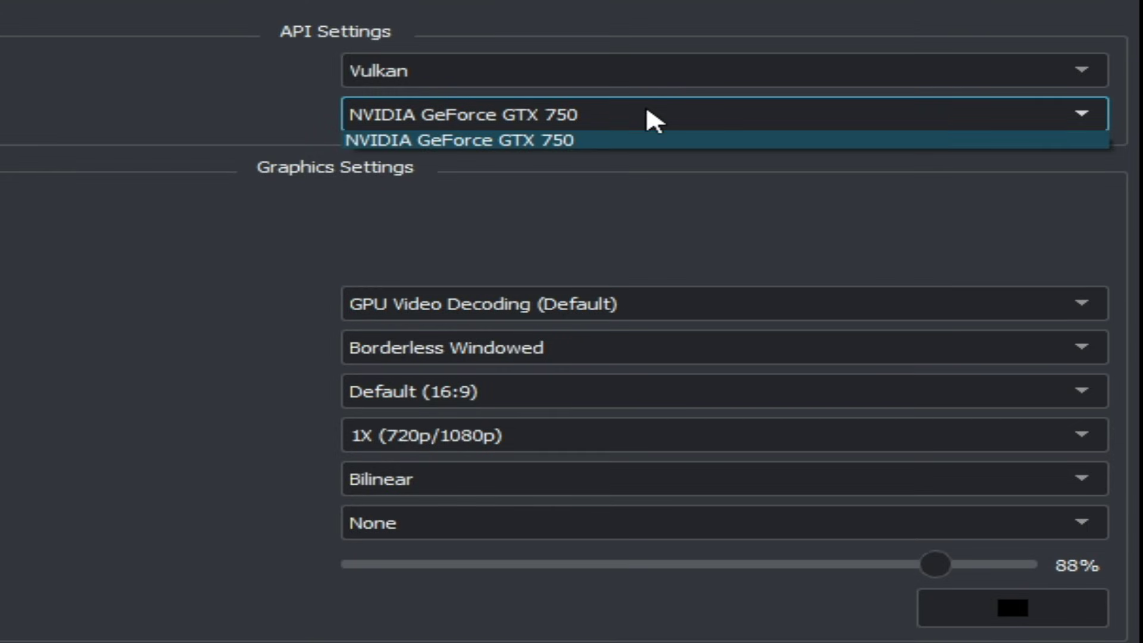
left_click(584, 113)
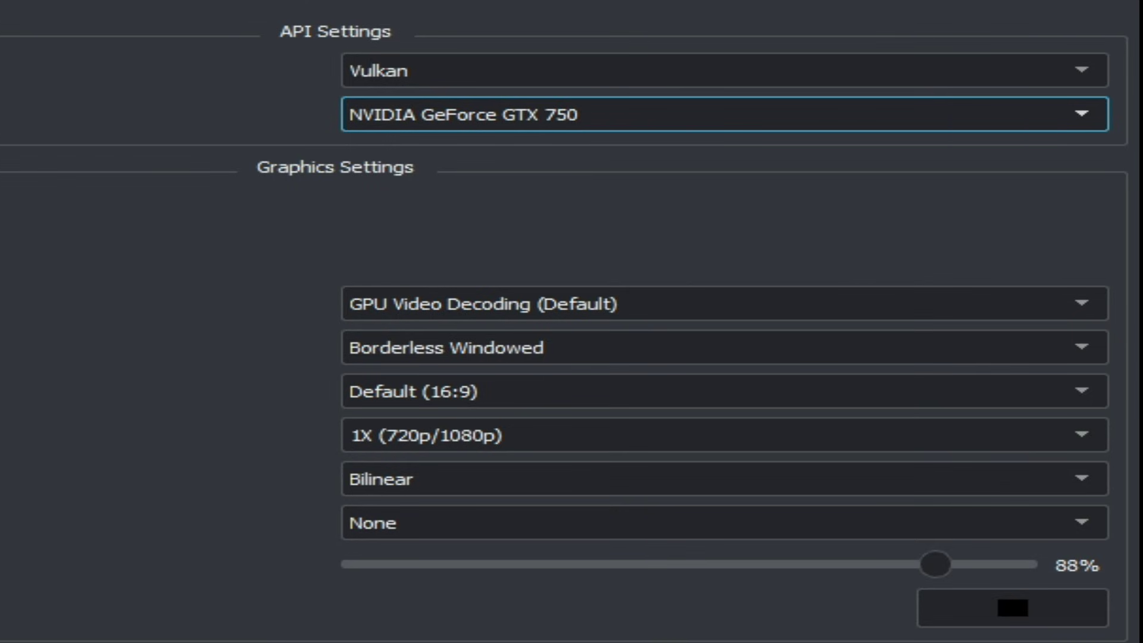
left_click(459, 441)
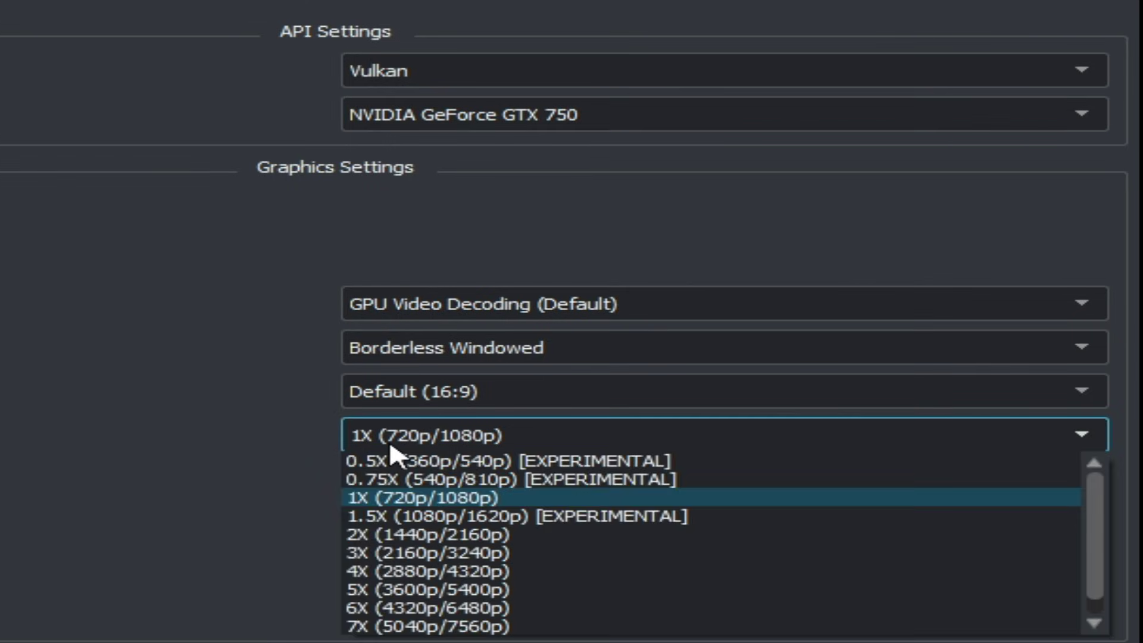
left_click(423, 498)
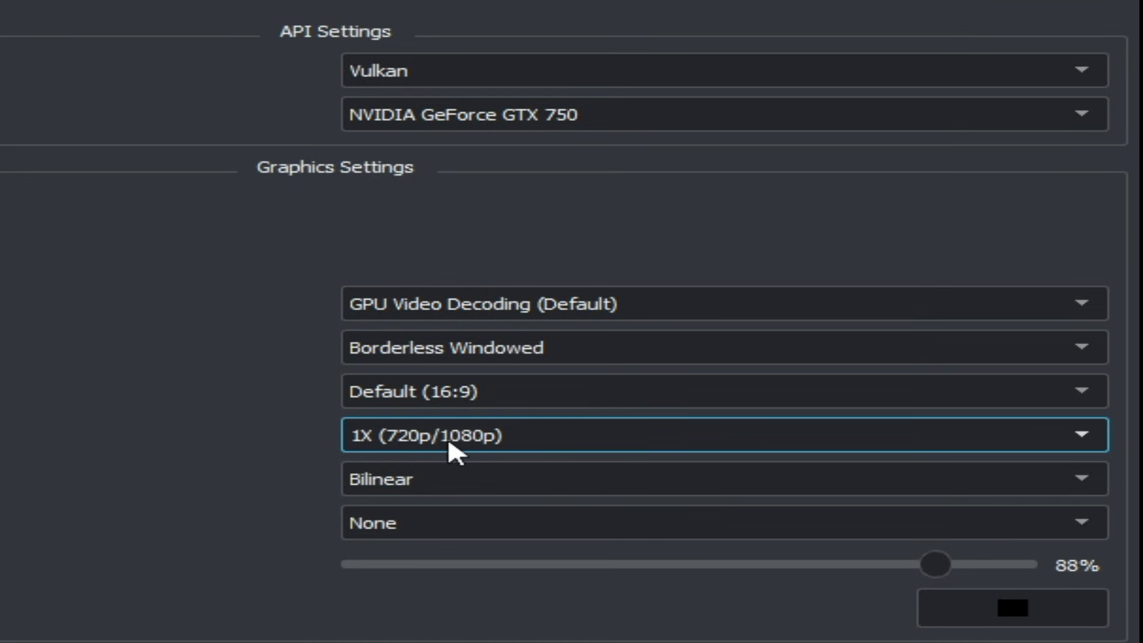
left_click(426, 483)
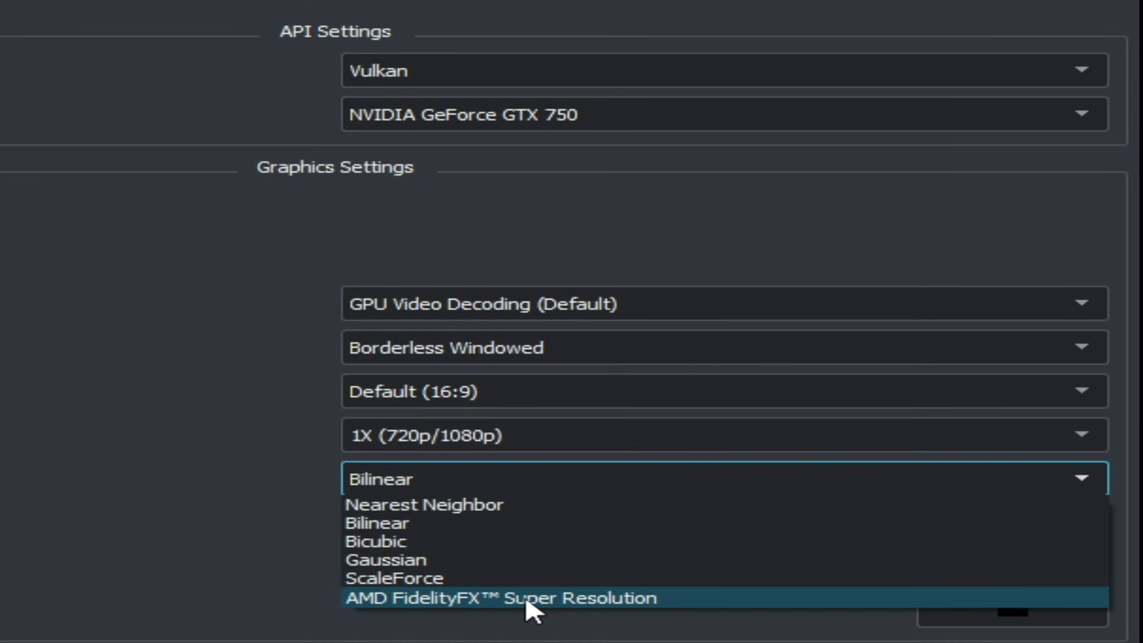
key("Escape")
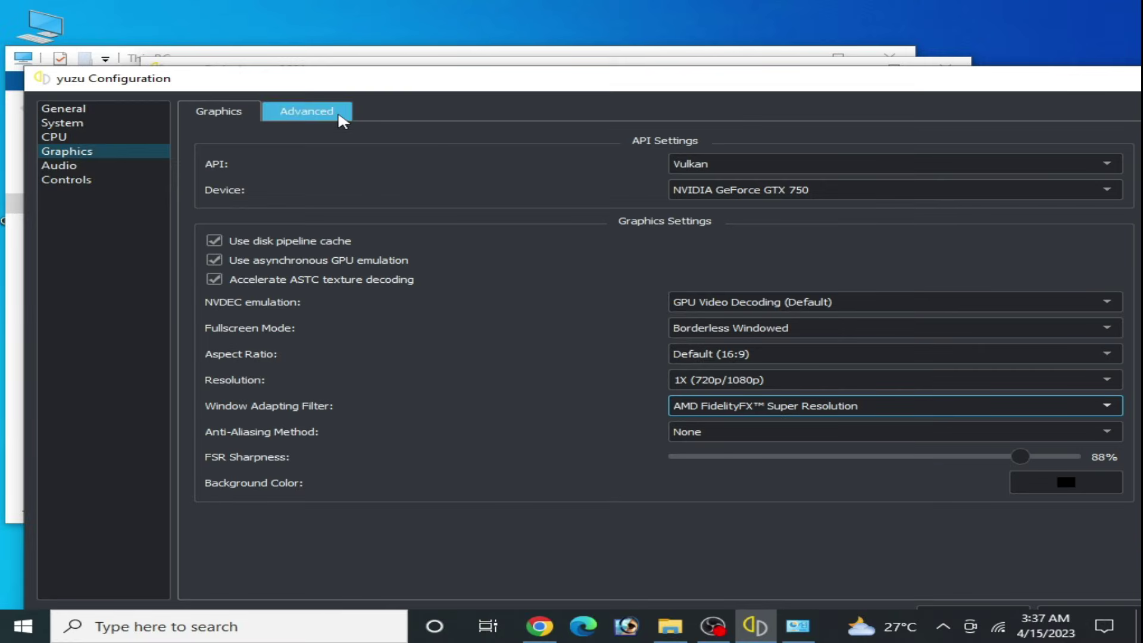
In Advanced graphics, restore max clocks, VSync and pipeline cache; enable pessimistic buffer flushes and Fast GPU Time
left_click(314, 109)
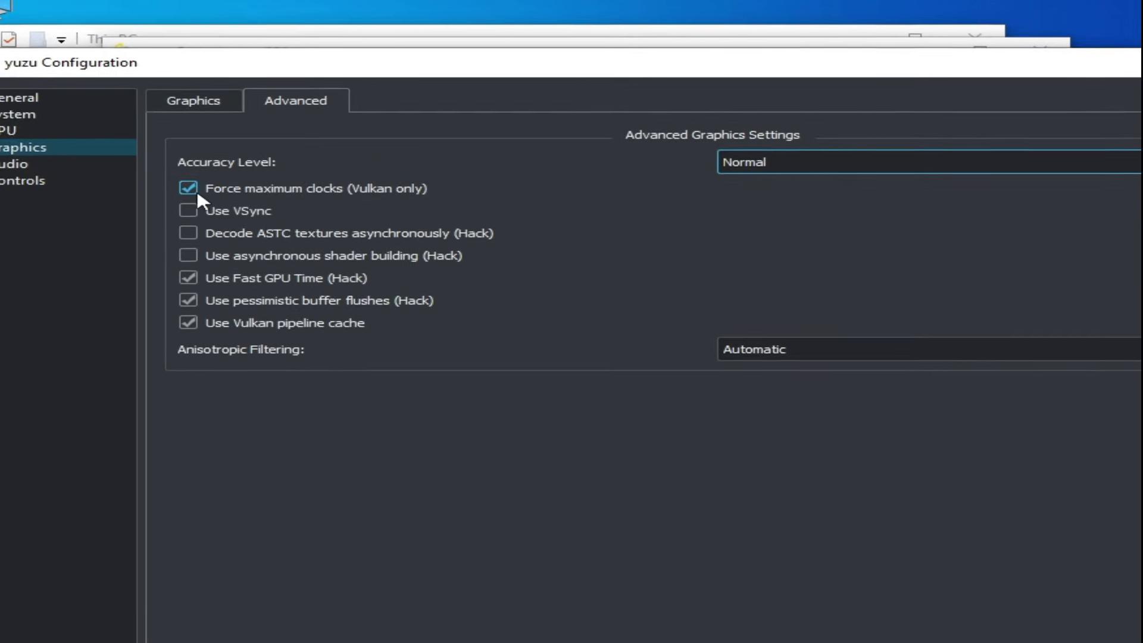
left_click(208, 188)
left_click(135, 197)
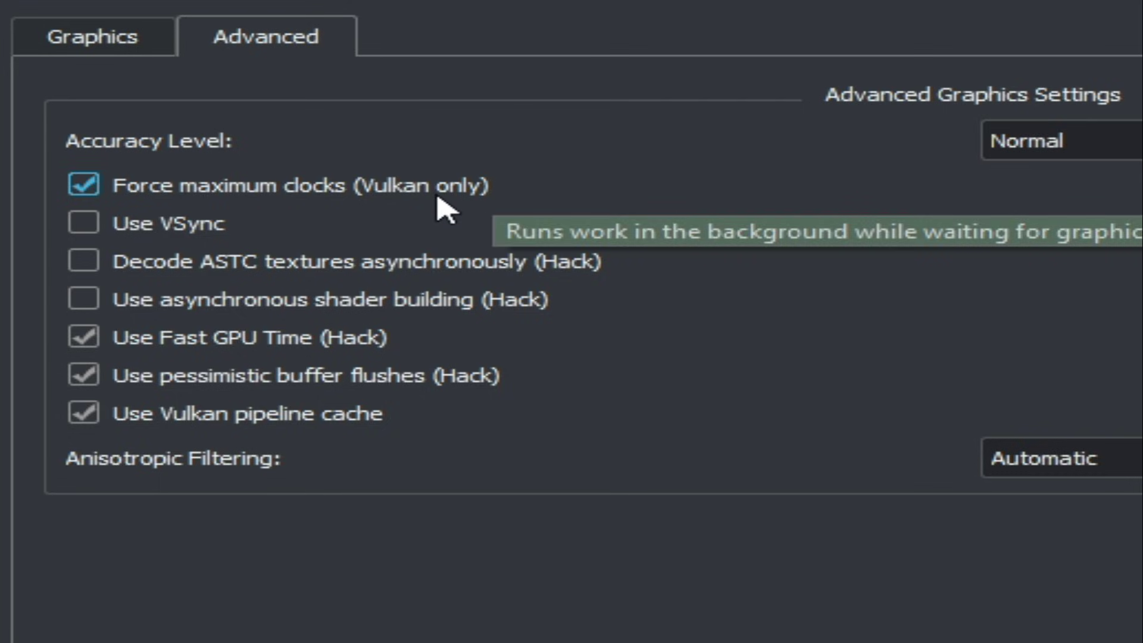
left_click(94, 224)
left_click(90, 231)
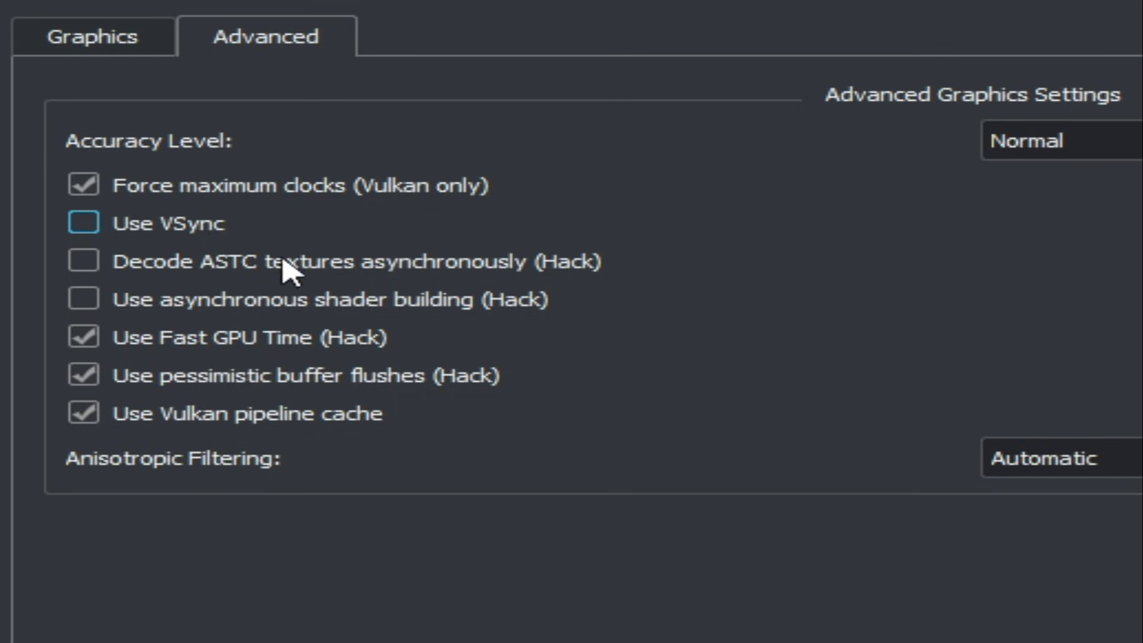
left_click(83, 376)
left_click(84, 337)
left_click(81, 415)
left_click(84, 415)
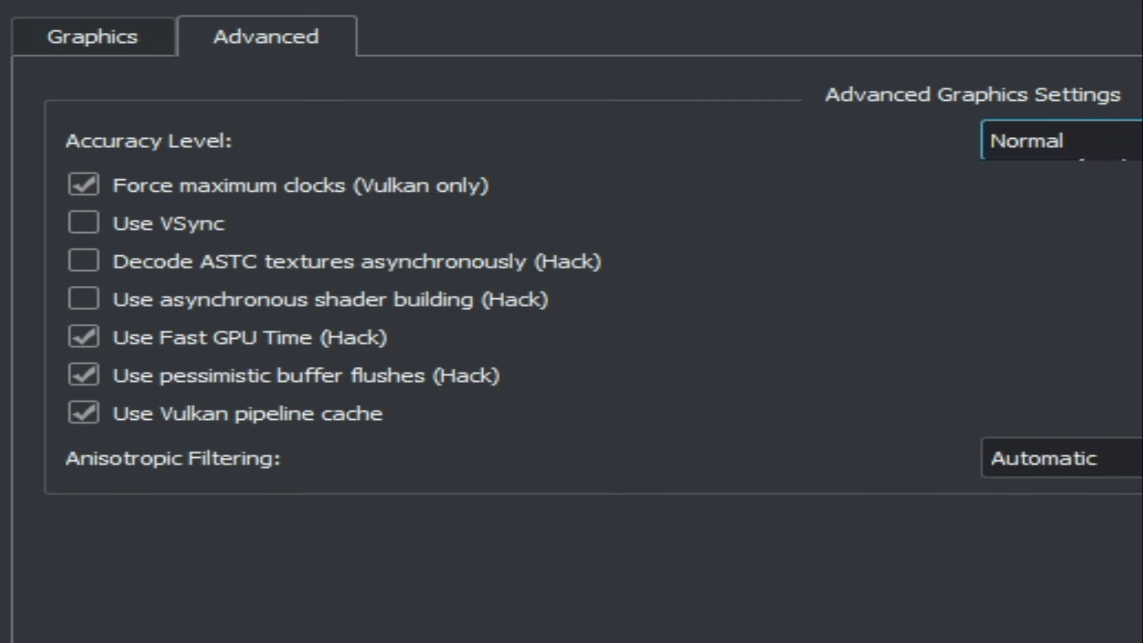
Leave accuracy level at Normal after briefly trying High, then go to Controls
left_click(1016, 143)
left_click(1017, 171)
left_click(1095, 134)
left_click(1124, 165)
left_click(1028, 145)
left_click(1029, 192)
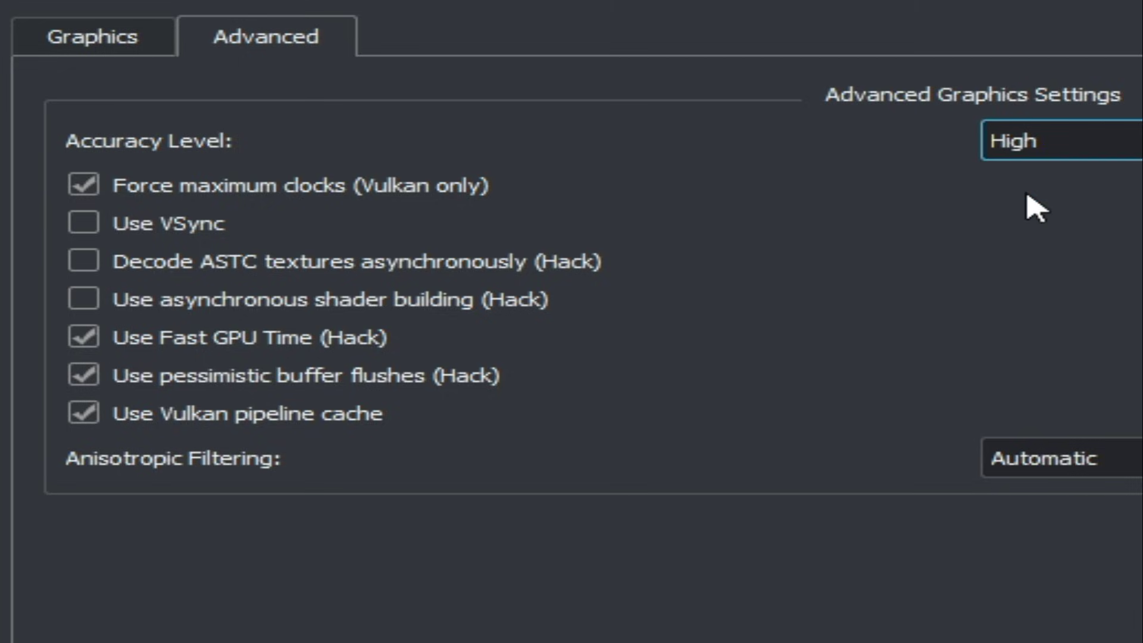
left_click(1034, 142)
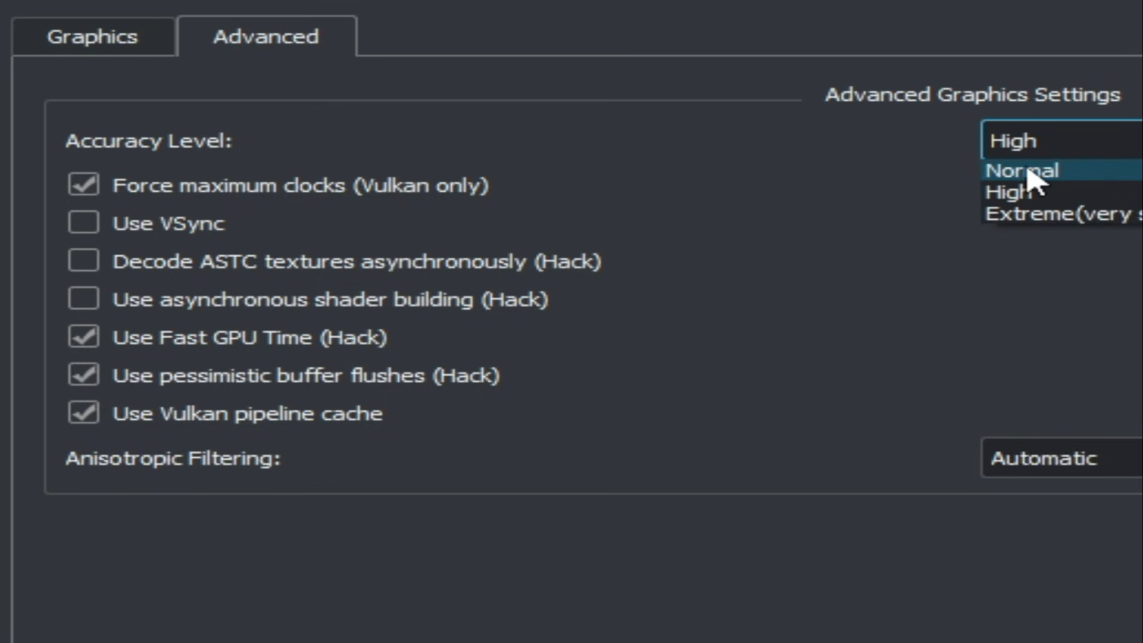
left_click(1028, 170)
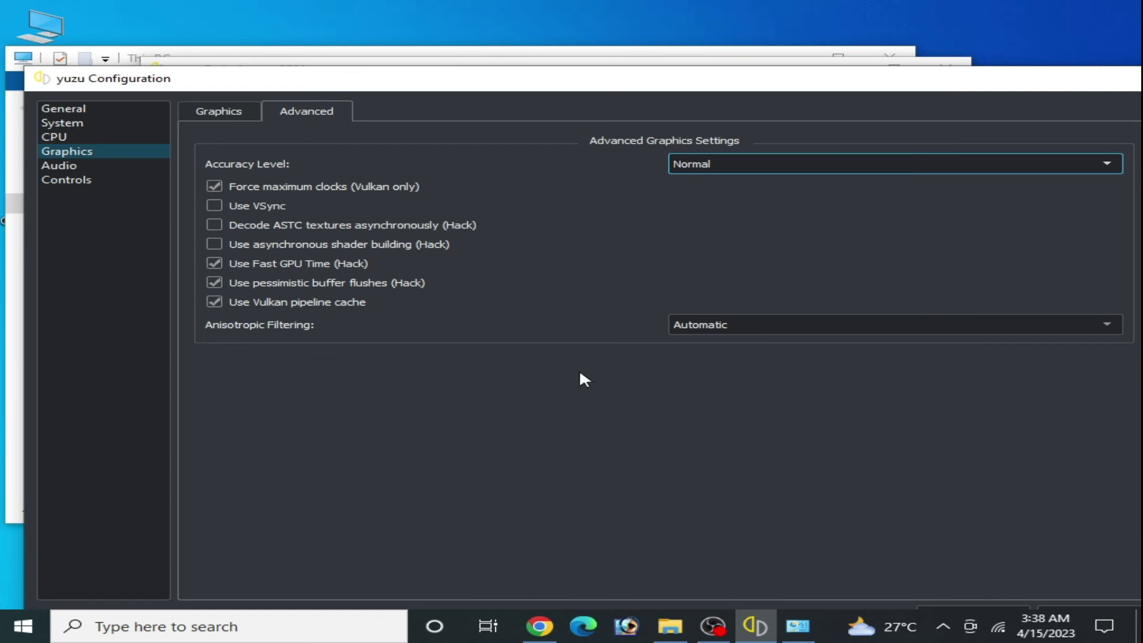
left_click(70, 180)
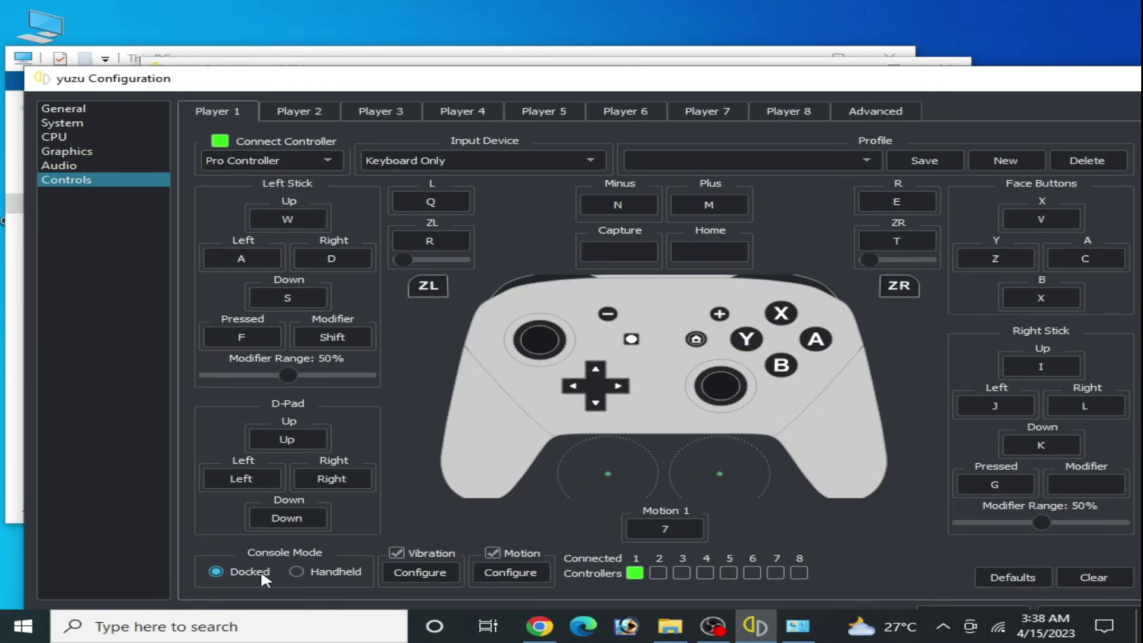
Leave console mode on Docked after trying Handheld, and save the configuration with OK
left_click(305, 572)
left_click(220, 570)
left_click(297, 572)
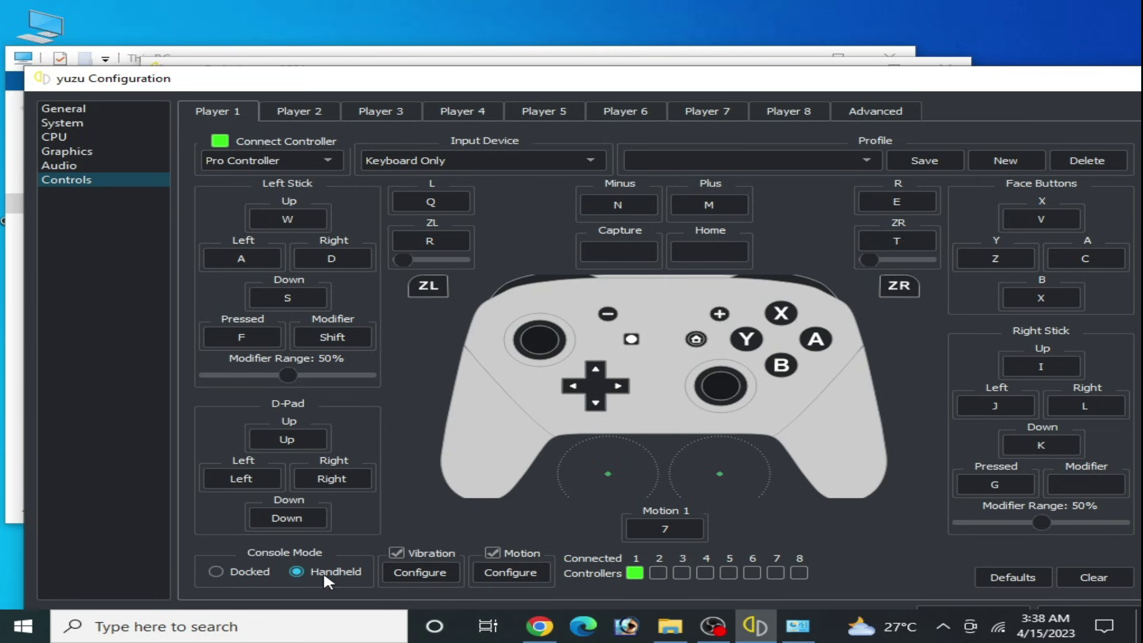
left_click(215, 571)
left_click_drag(857, 78, 798, 22)
left_click(894, 560)
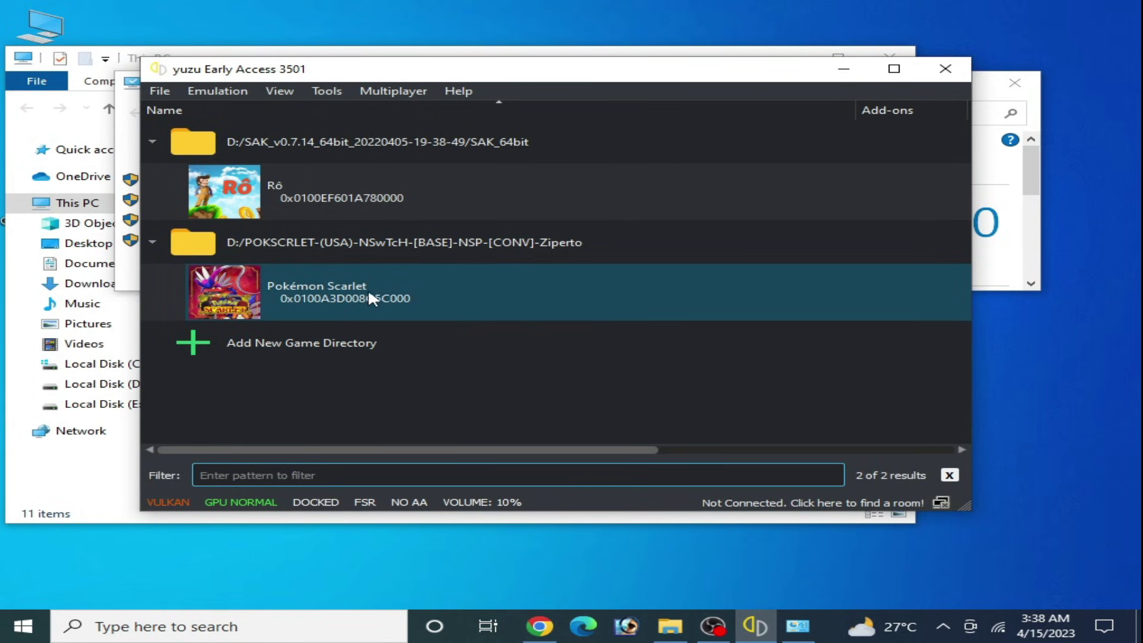
Review Pokémon Scarlet's General, CPU, Graphics and Adv. Graphics properties, then confirm with OK
right_click(305, 282)
left_click(382, 537)
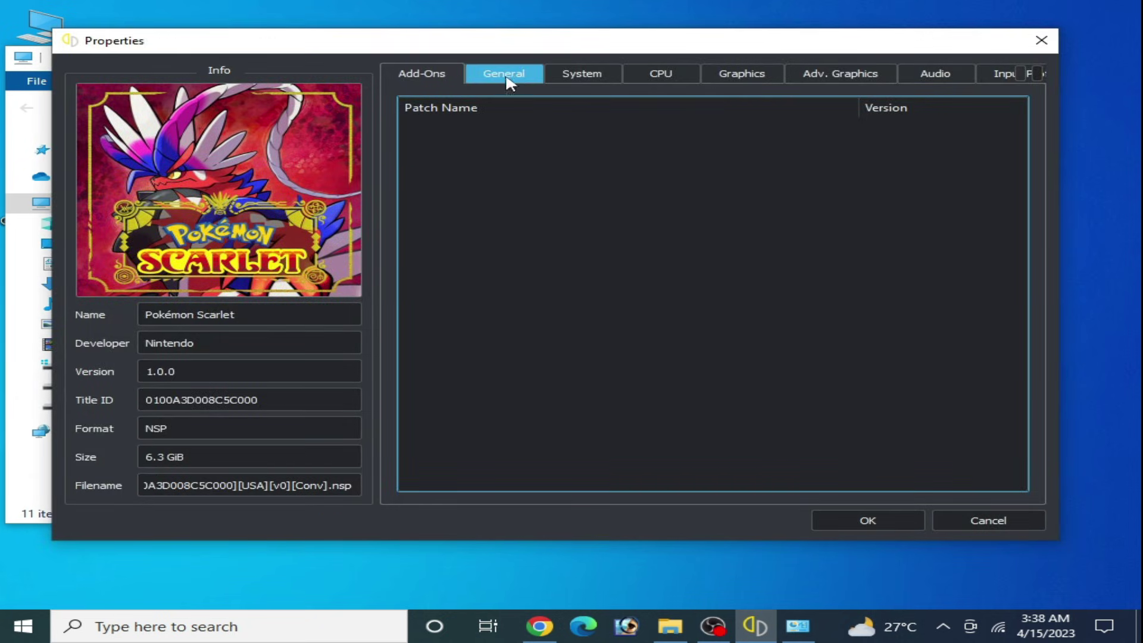
left_click(511, 79)
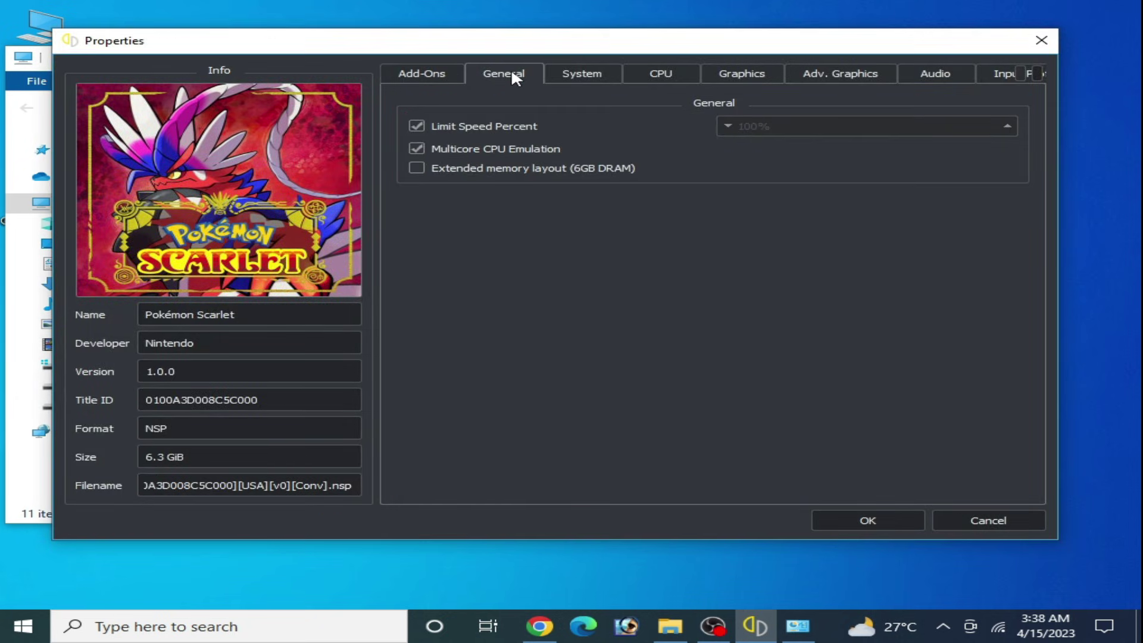
left_click(657, 75)
left_click(751, 77)
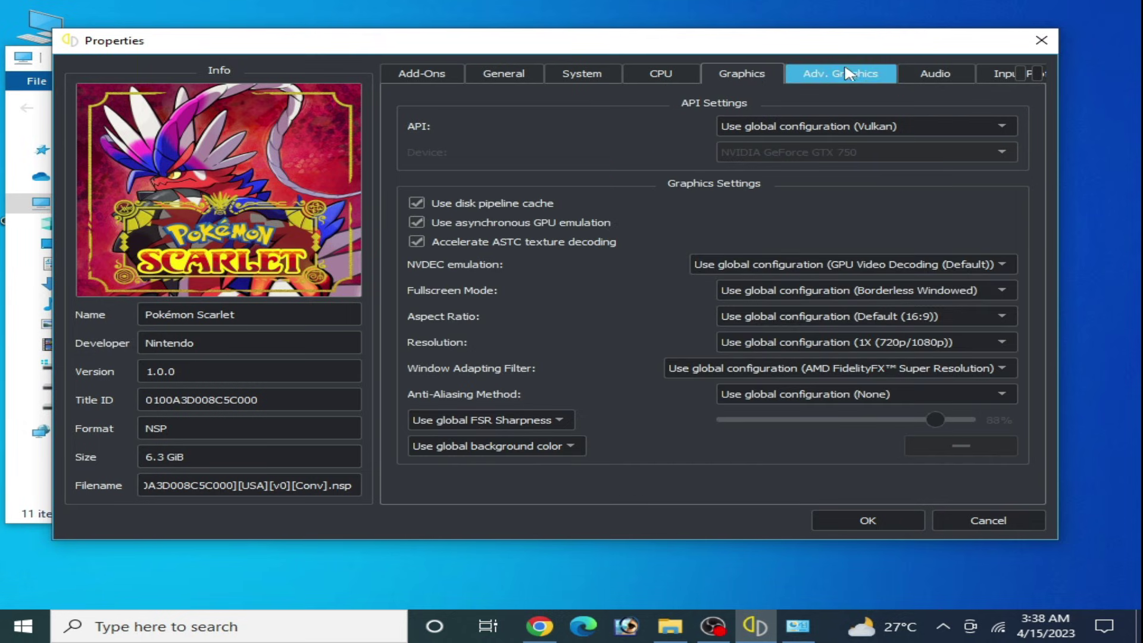
left_click(842, 76)
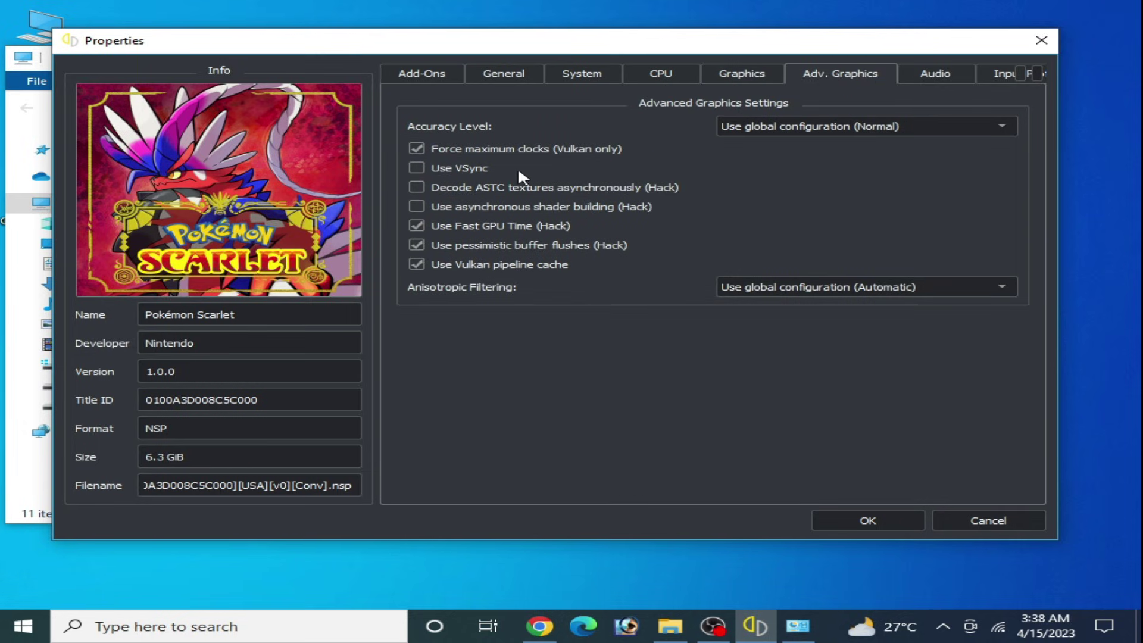
left_click(881, 518)
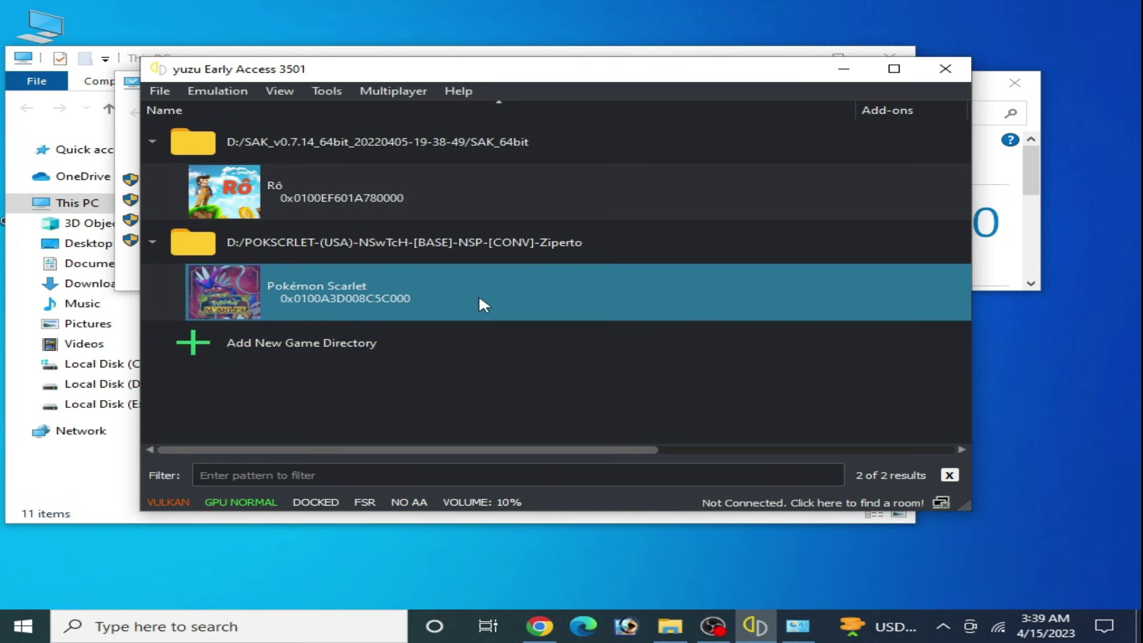
Launch NVIDIA Control Panel, apply 'Use the advanced 3D image settings', and open Manage 3D settings
right_click(1067, 413)
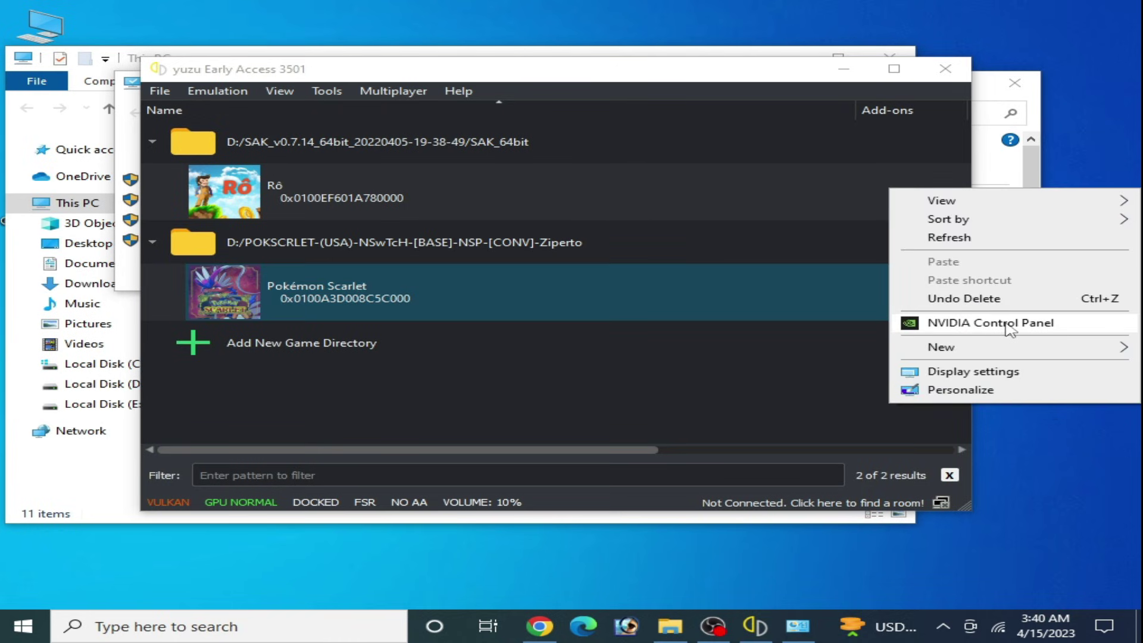
left_click(965, 326)
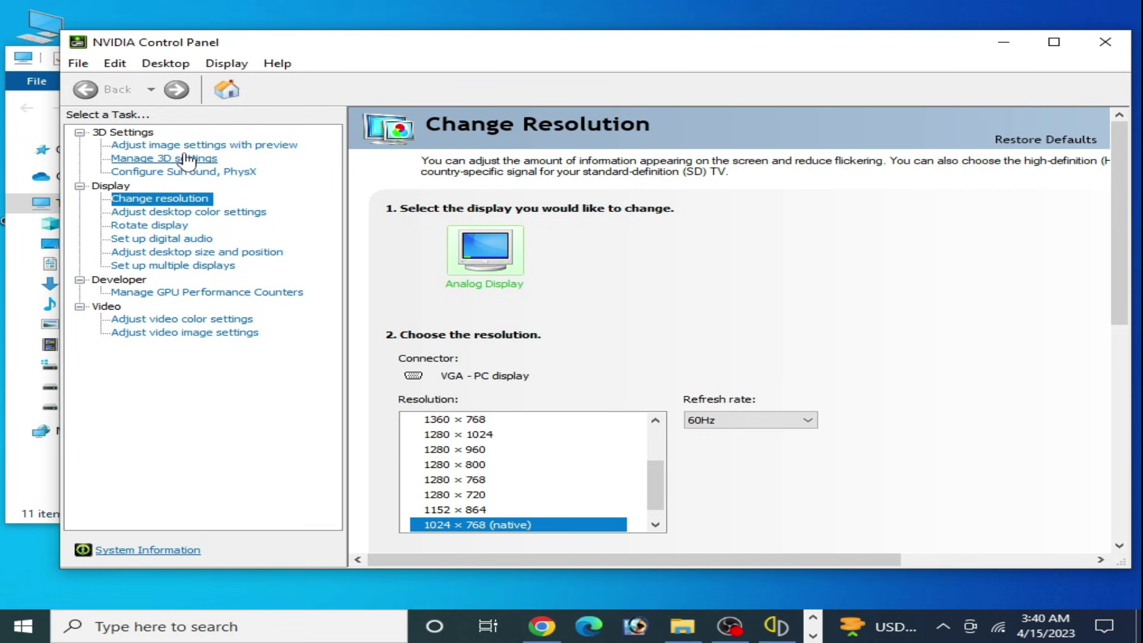
left_click(184, 149)
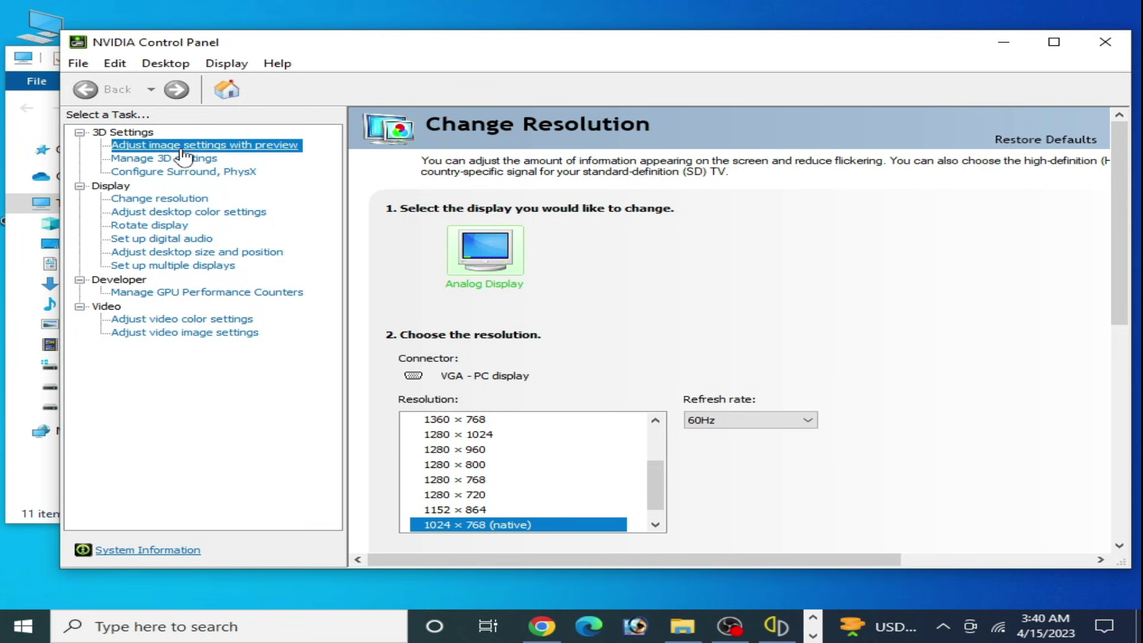
left_click(652, 473)
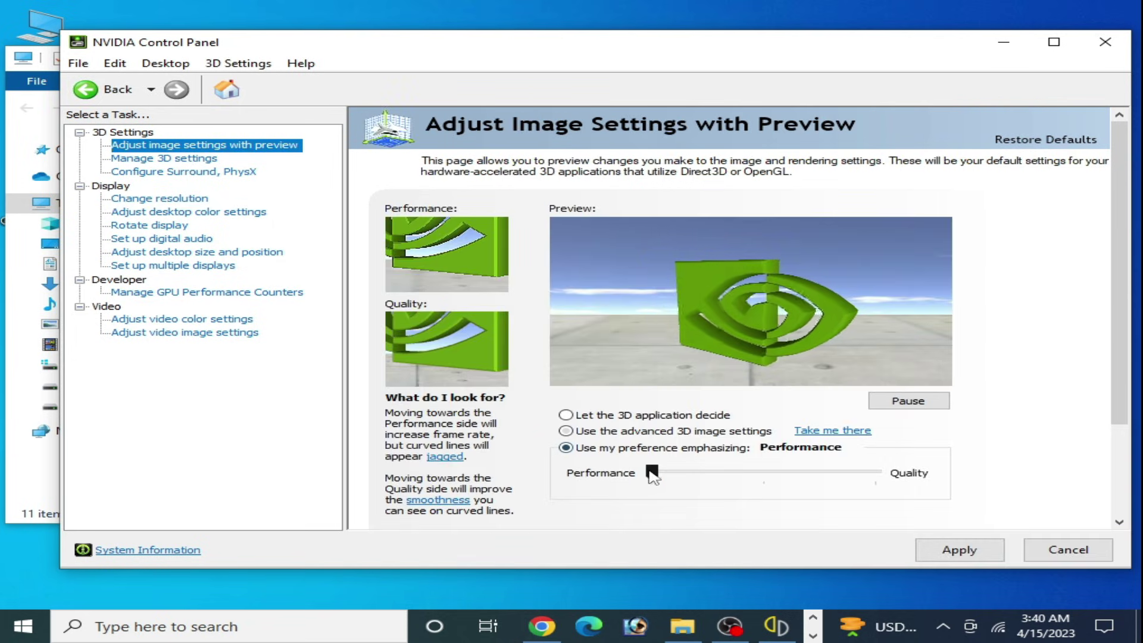
left_click_drag(652, 473, 719, 474)
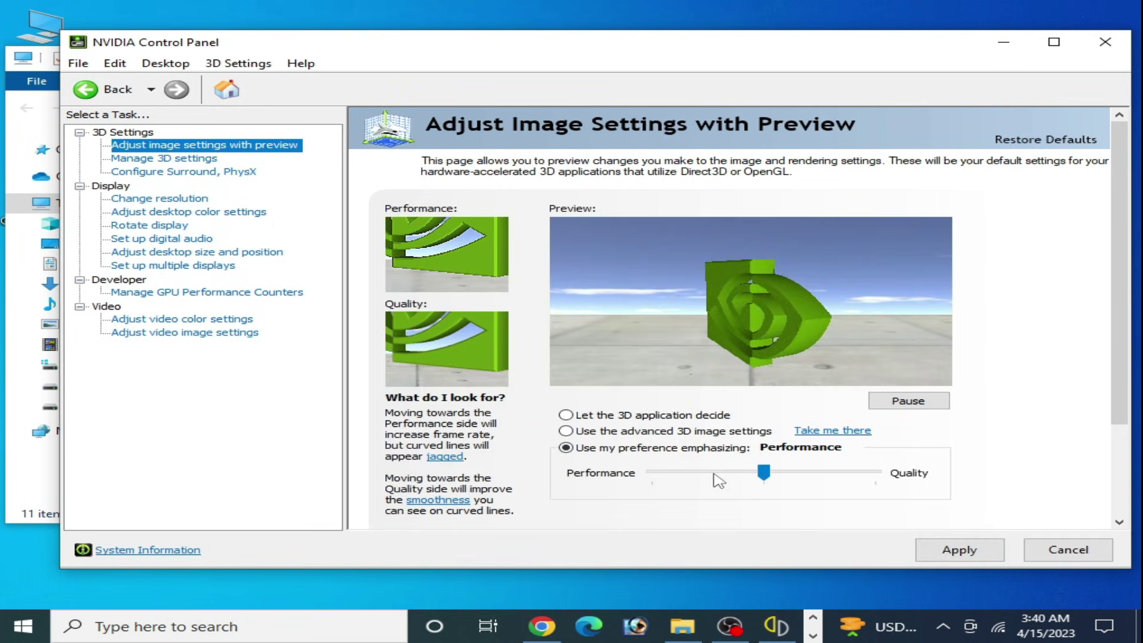
left_click(656, 473)
left_click(566, 431)
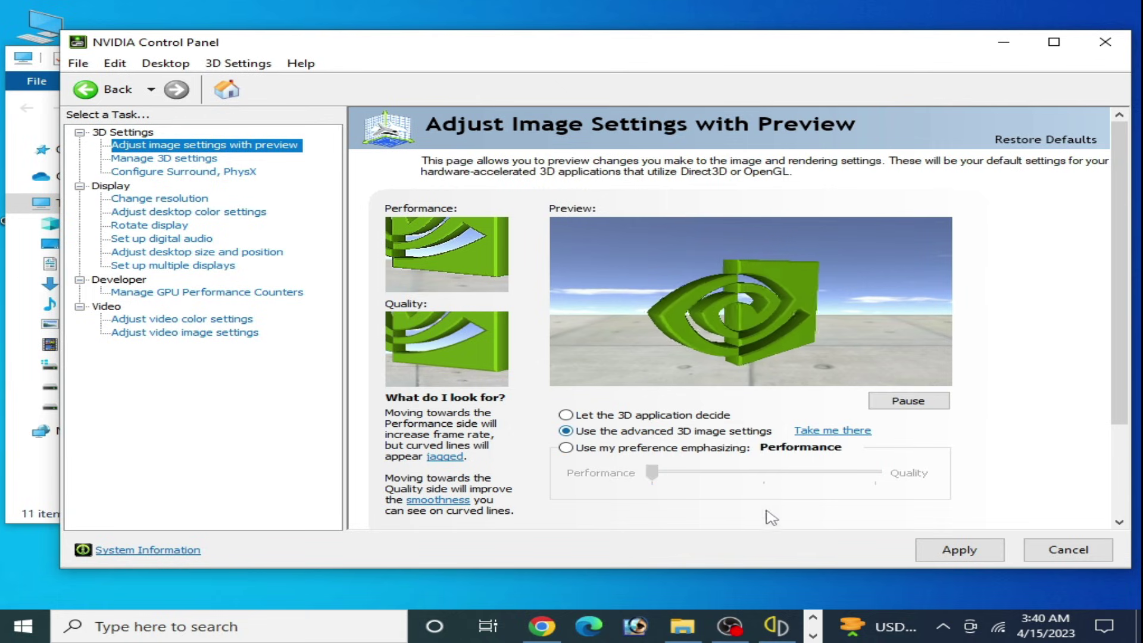
left_click(965, 551)
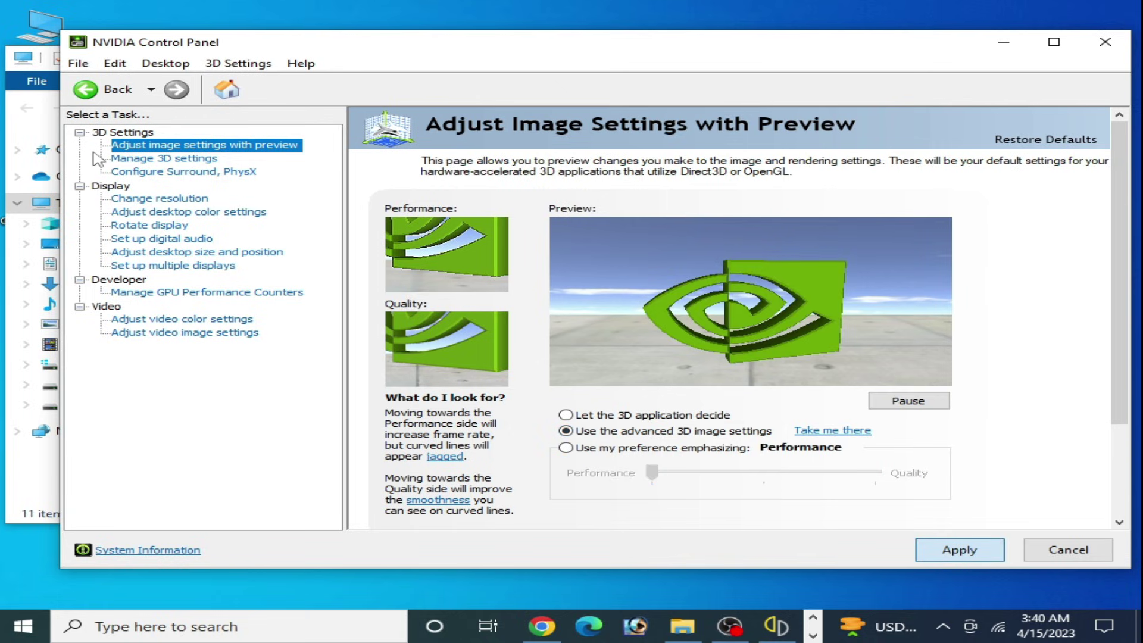
left_click(161, 159)
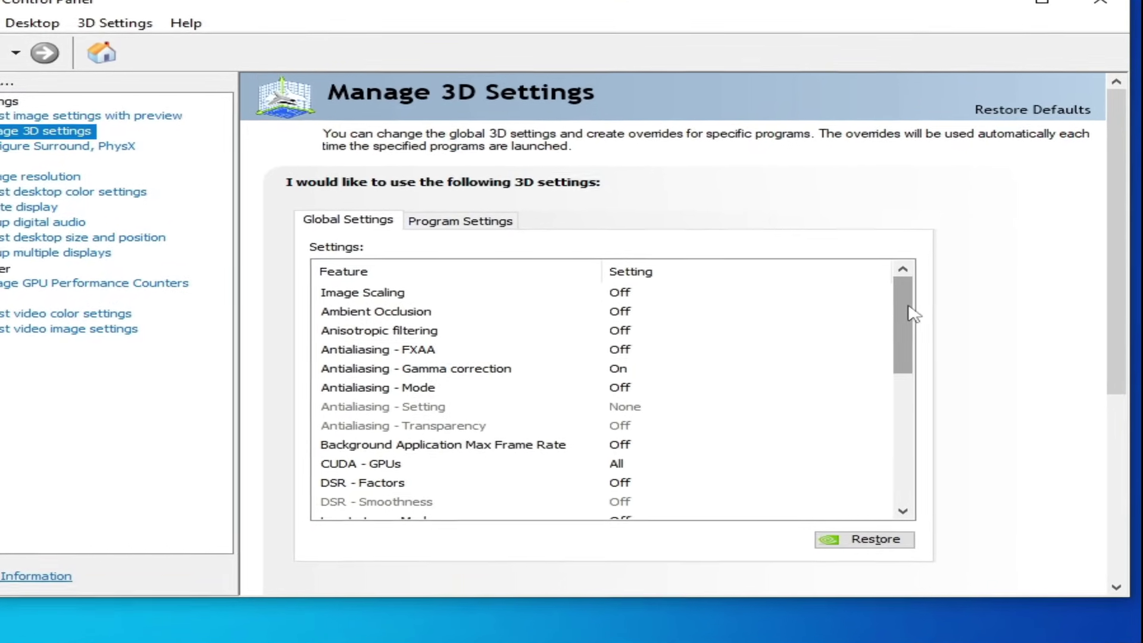
left_click_drag(912, 313, 909, 375)
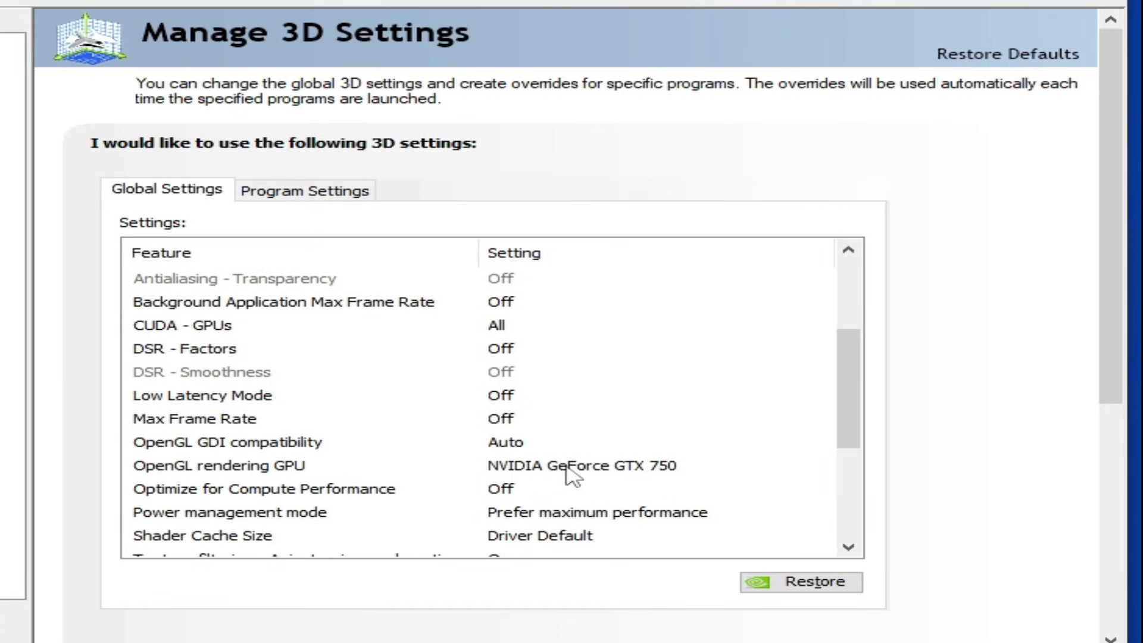
Set OpenGL rendering GPU to the GTX 750 and power management to Prefer maximum performance
left_click(568, 470)
left_click(569, 473)
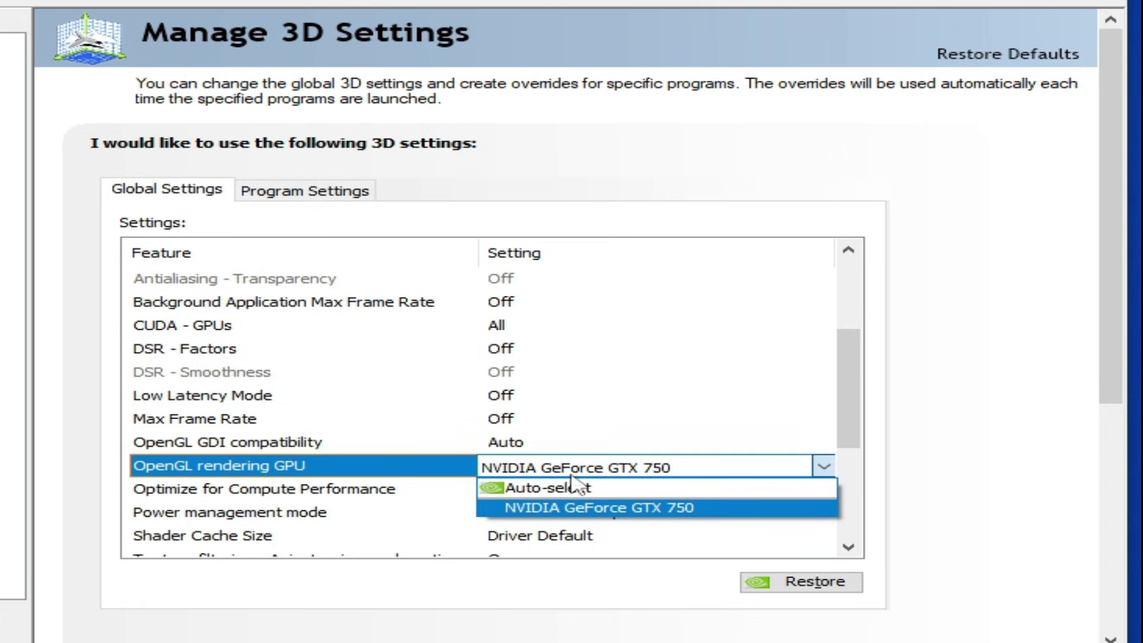
left_click(572, 511)
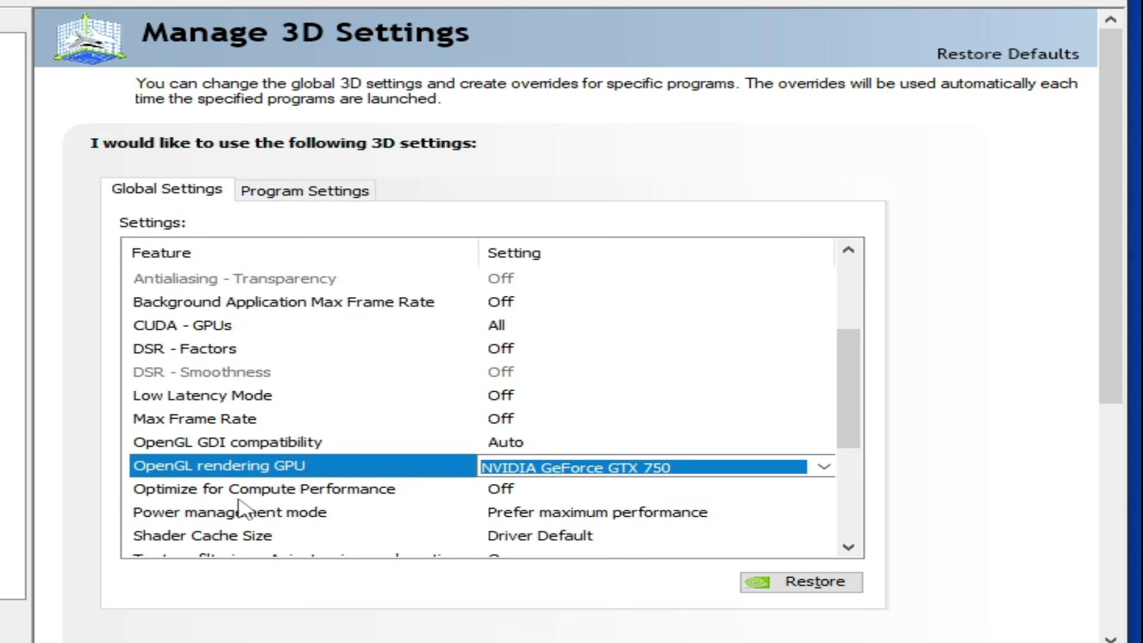
left_click(562, 513)
left_click(562, 515)
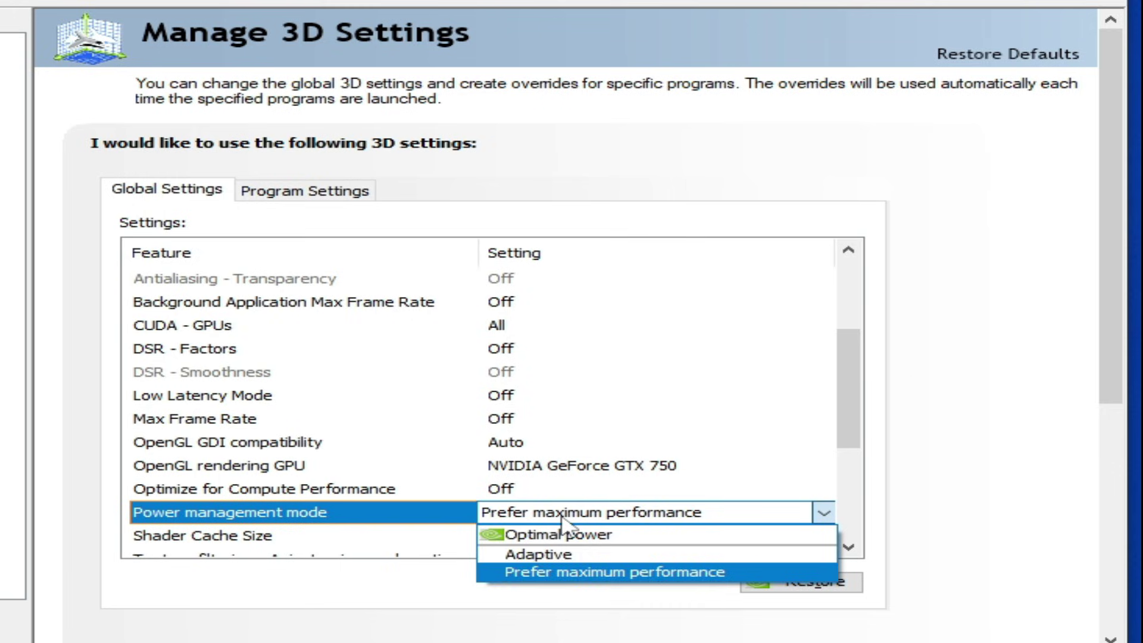
left_click(564, 573)
left_click_drag(839, 381, 867, 434)
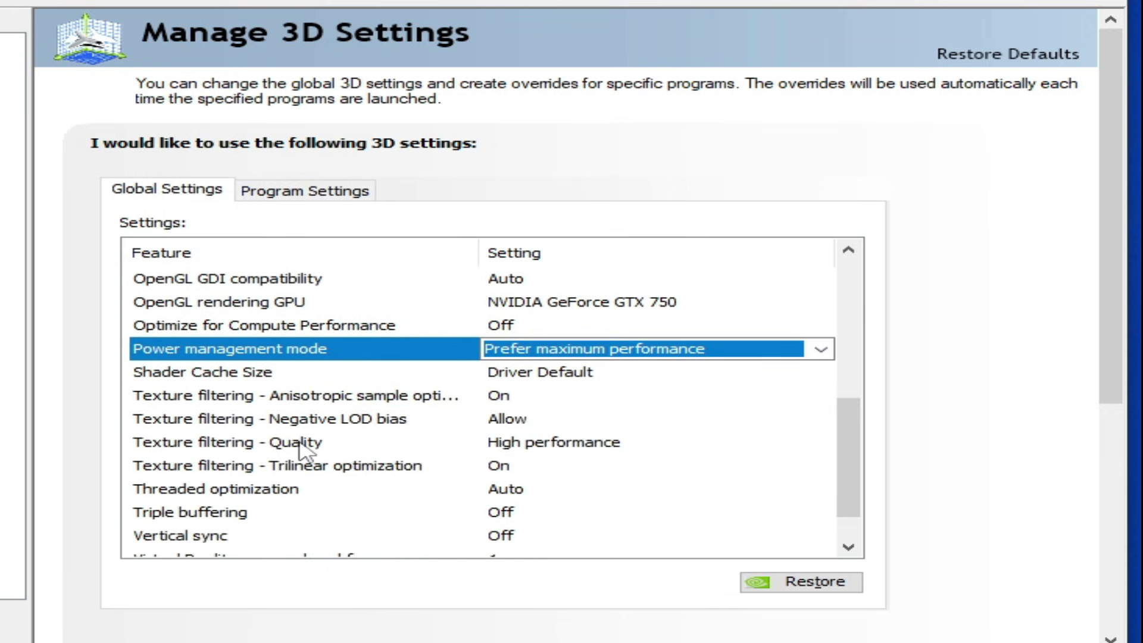
Set texture filtering quality to High performance, apply, and go to Configure Surround, PhysX
left_click(562, 448)
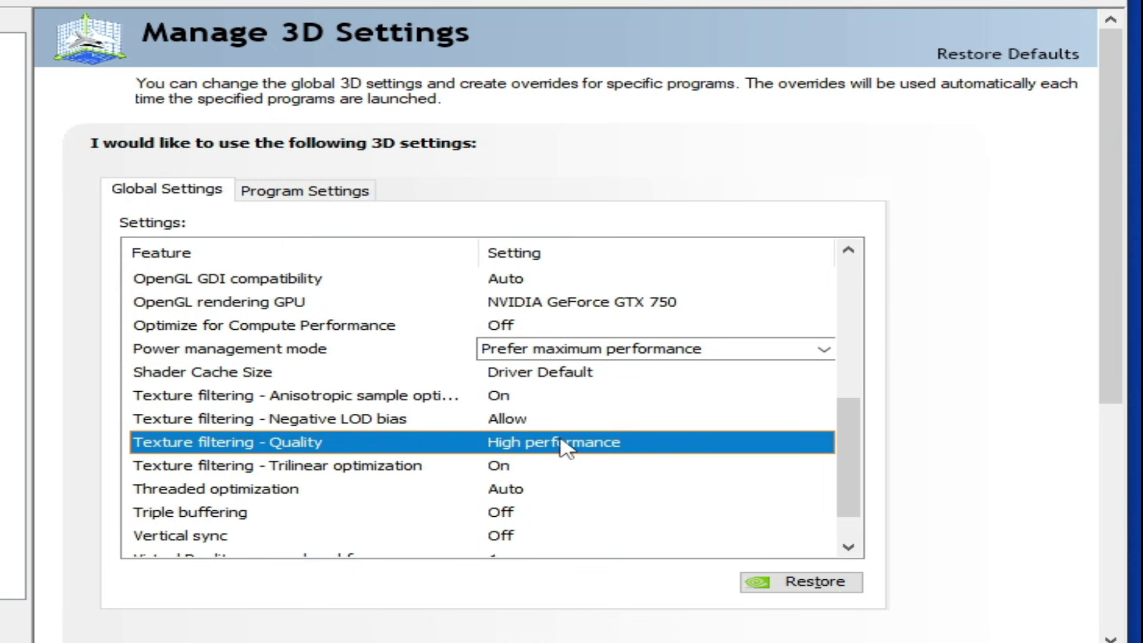
left_click(562, 448)
left_click(584, 614)
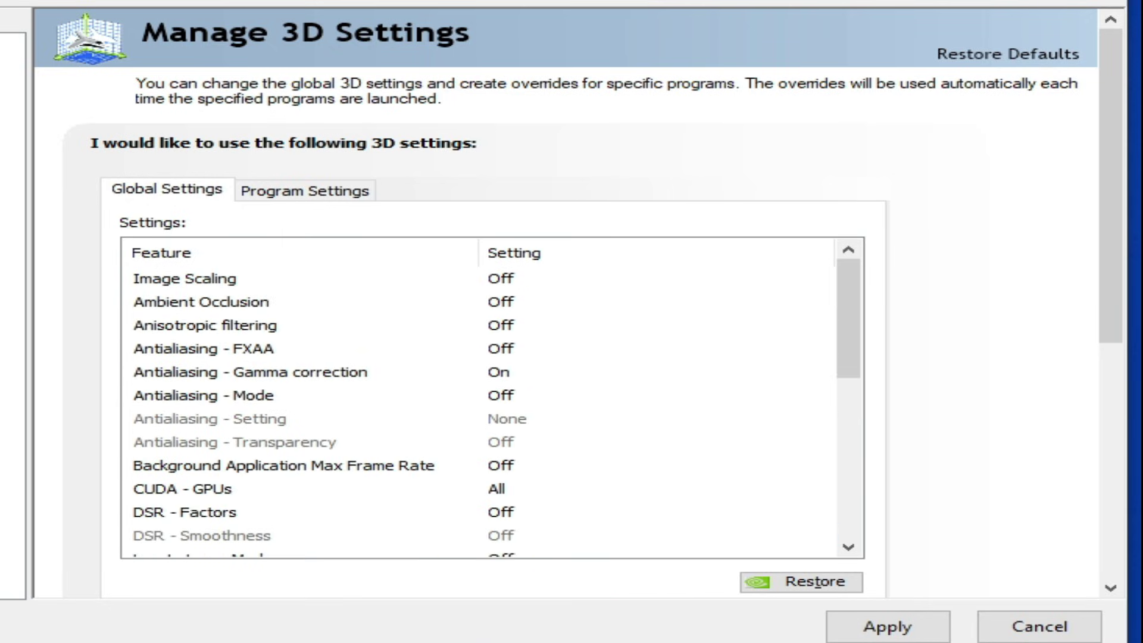
left_click(883, 631)
left_click(178, 171)
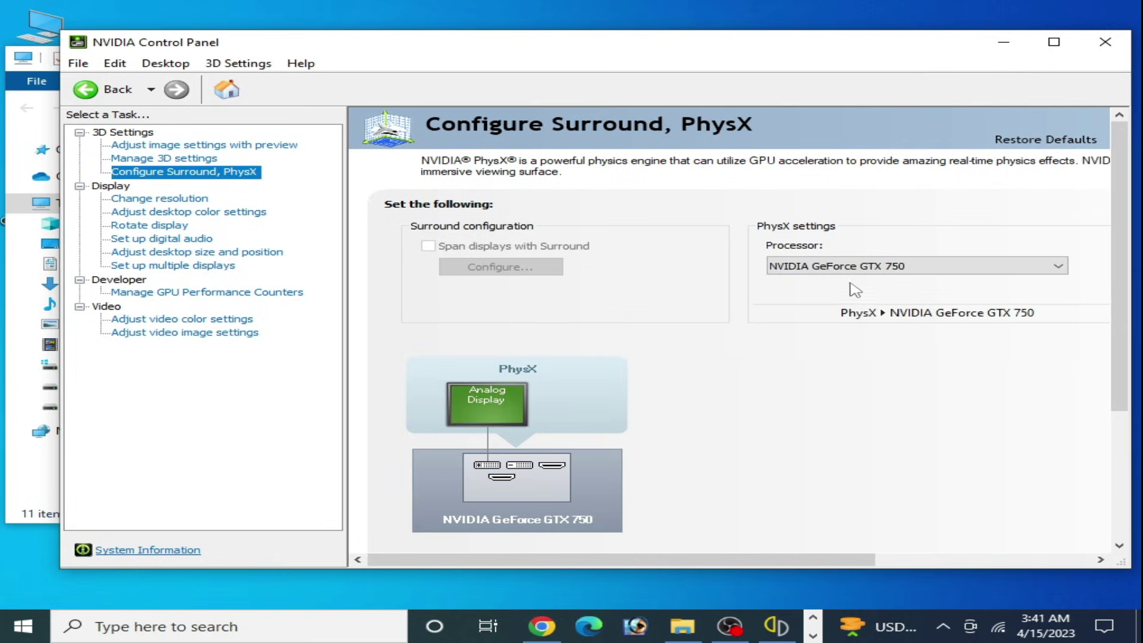
Set the PhysX processor to NVIDIA GeForce GTX 750, apply it, and close NVIDIA Control Panel
left_click(869, 265)
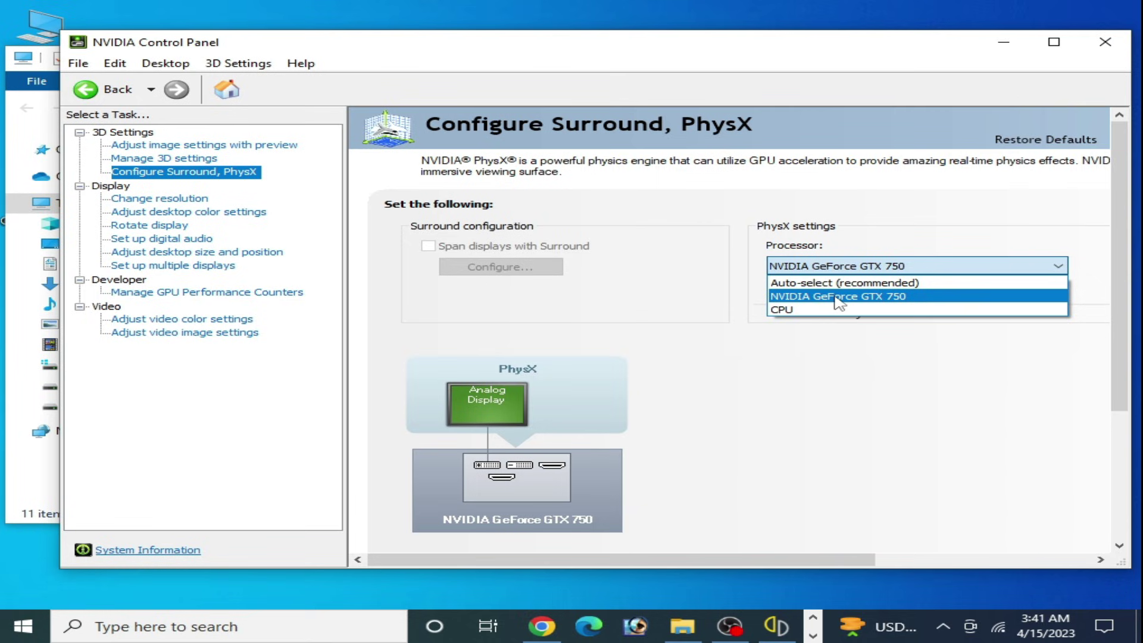
left_click(840, 298)
left_click(944, 553)
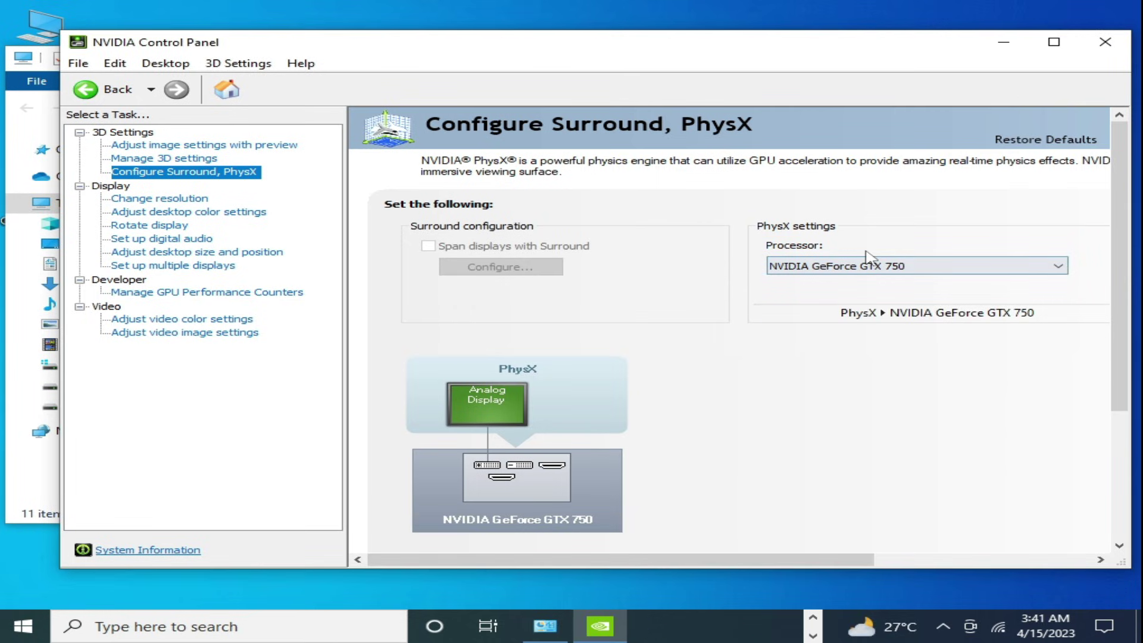
left_click(1105, 42)
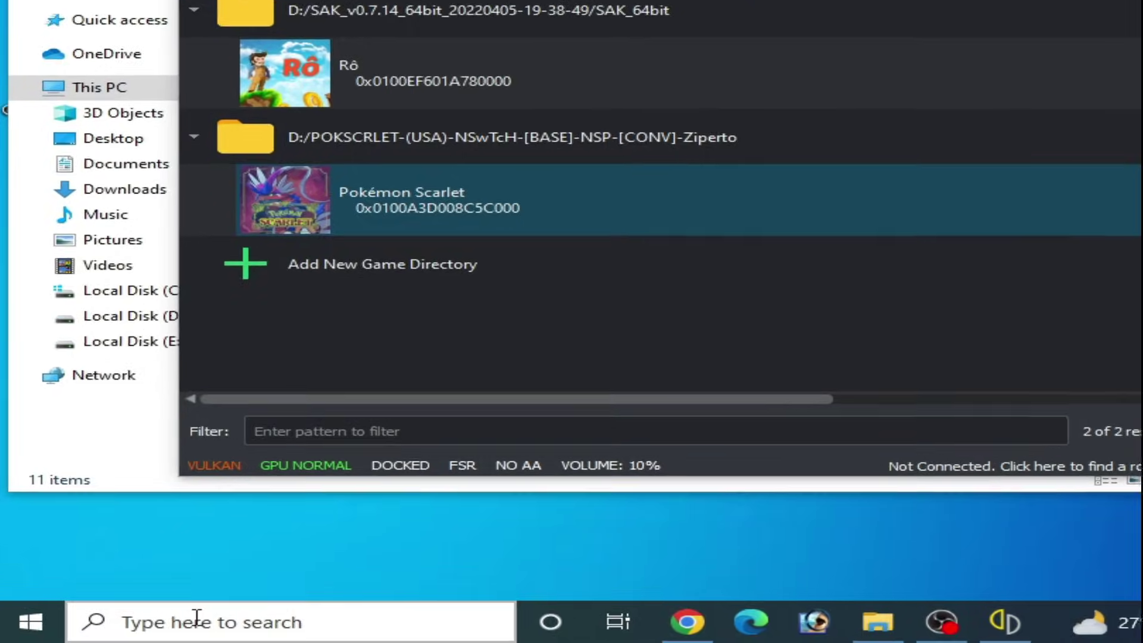
Launch System Configuration with msconfig and open the Boot advanced options
left_click(197, 619)
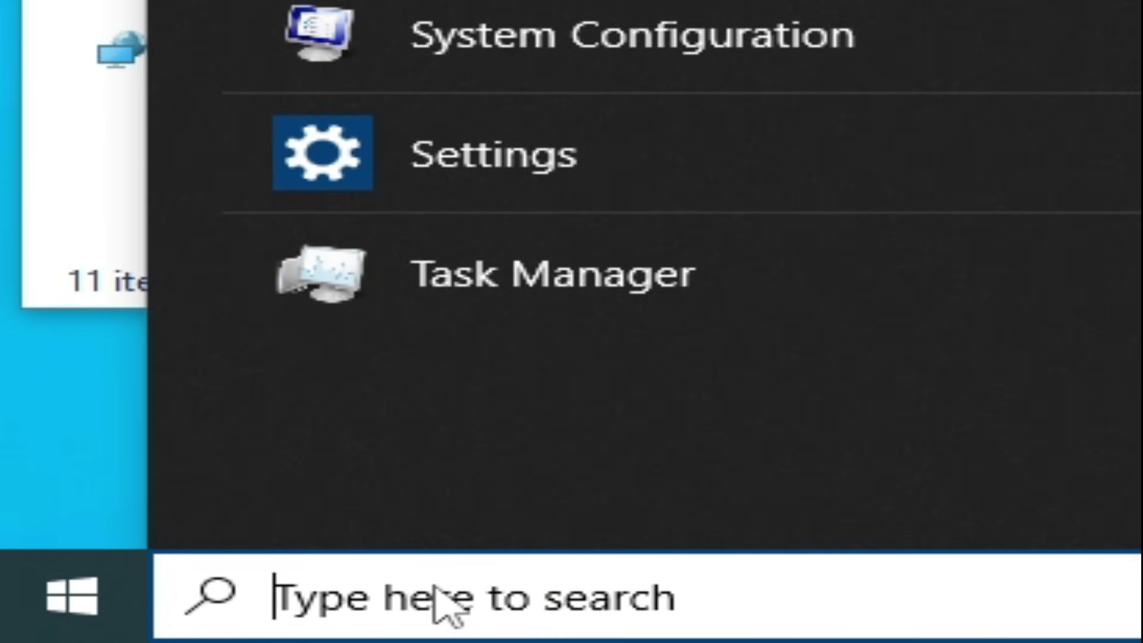
type("msconfig")
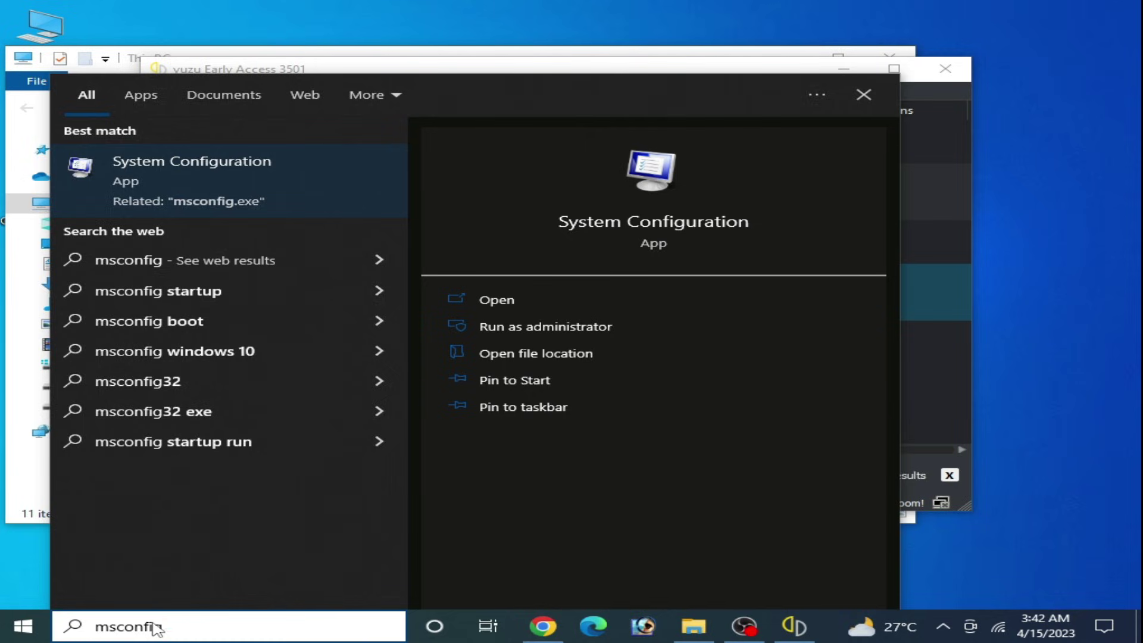
key("Escape")
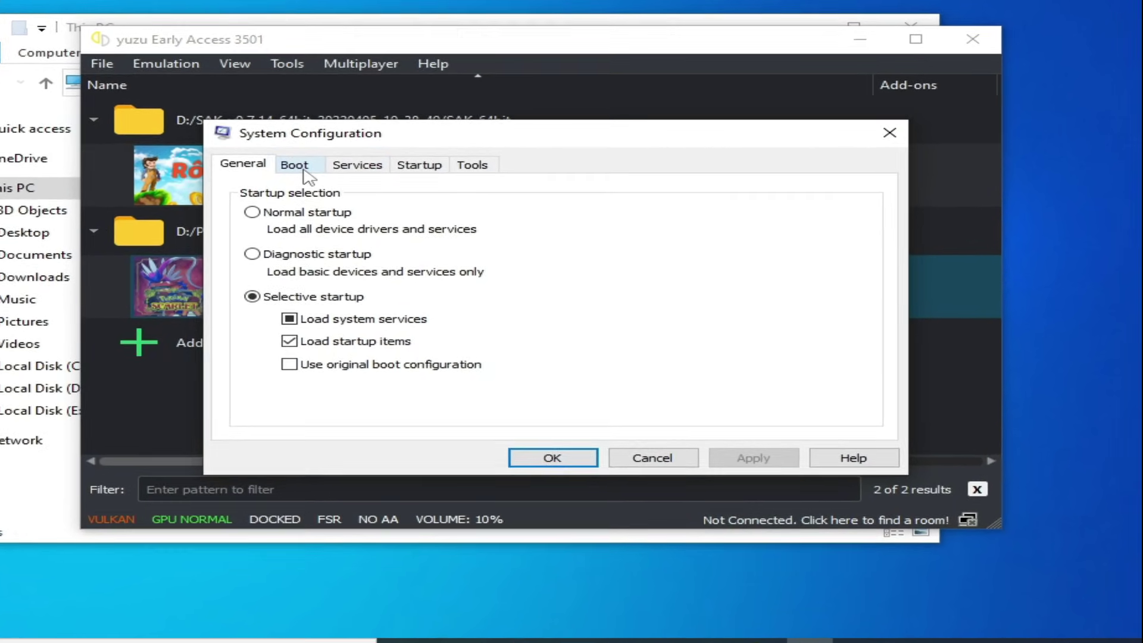
left_click(304, 170)
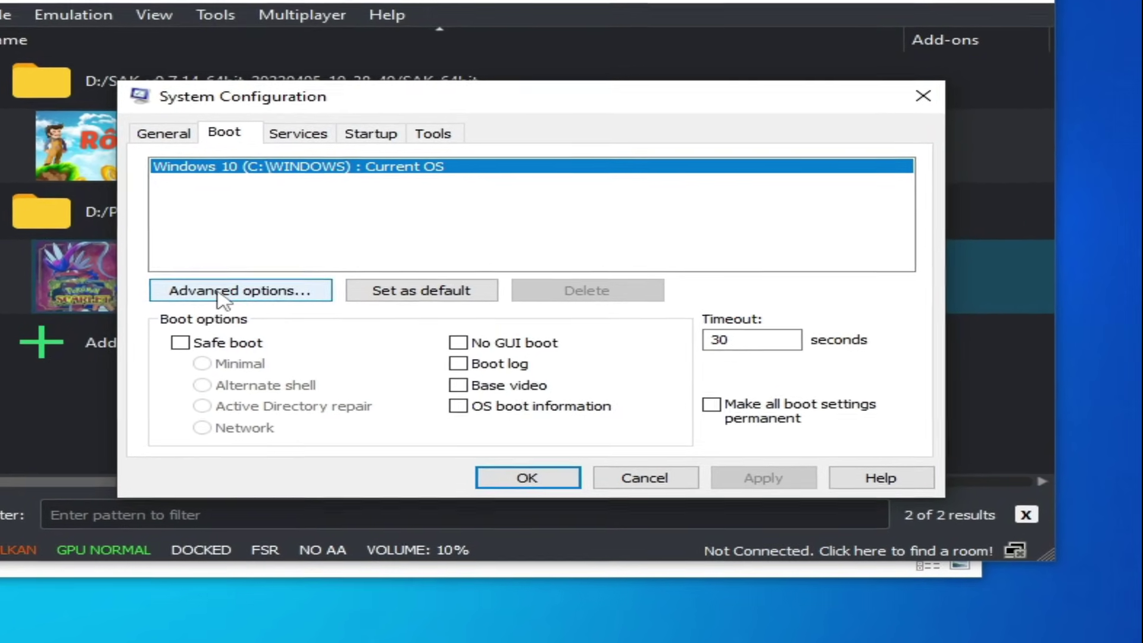
left_click(225, 292)
Turn off the maximum memory limit, leave processor count unlimited, apply, and restart the computer
left_click(567, 138)
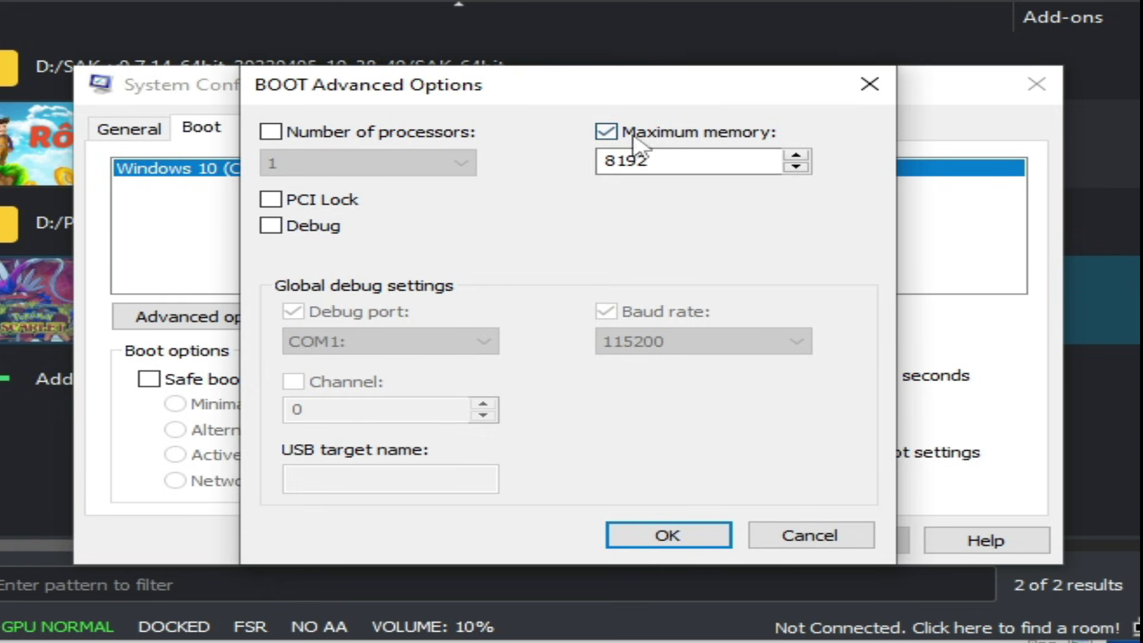
left_click(606, 132)
left_click(271, 133)
left_click(270, 132)
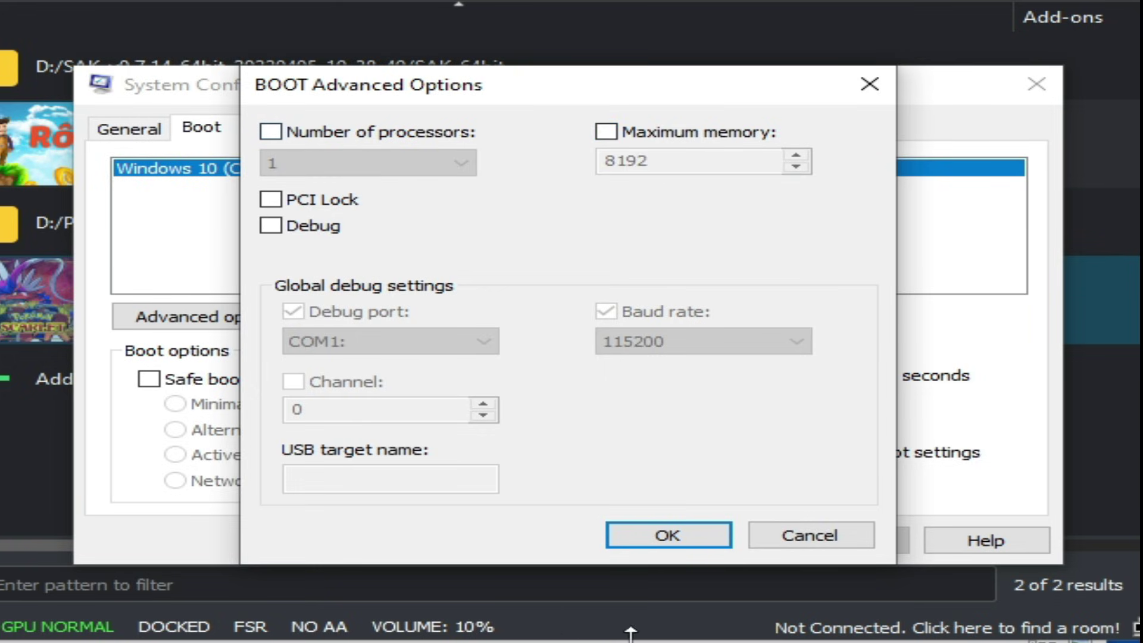
left_click(684, 537)
left_click(845, 541)
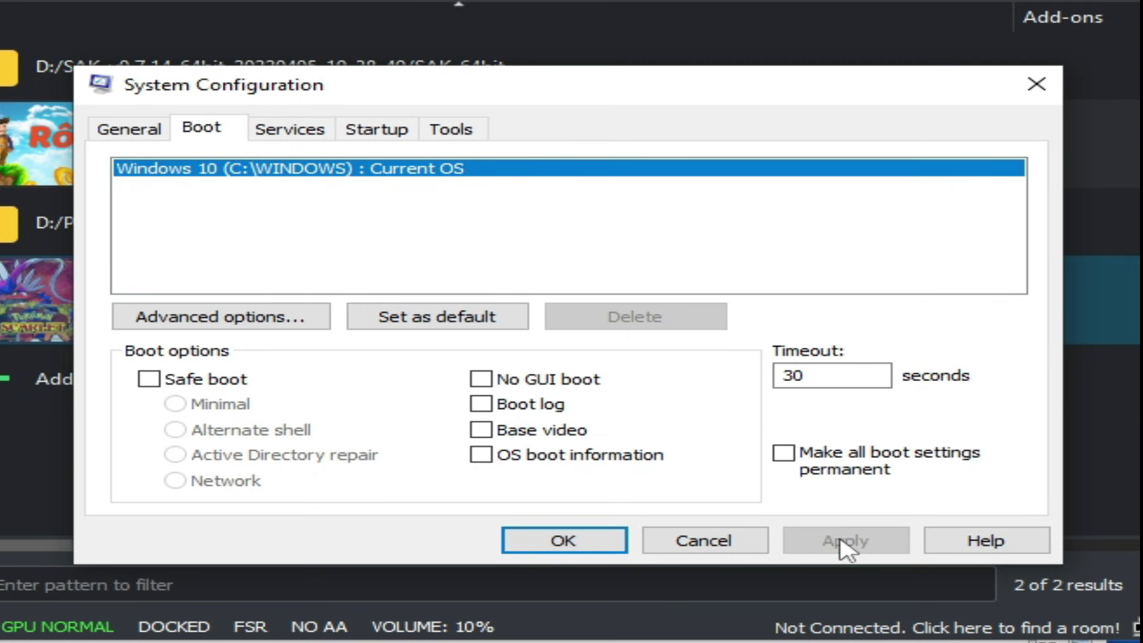
left_click(583, 539)
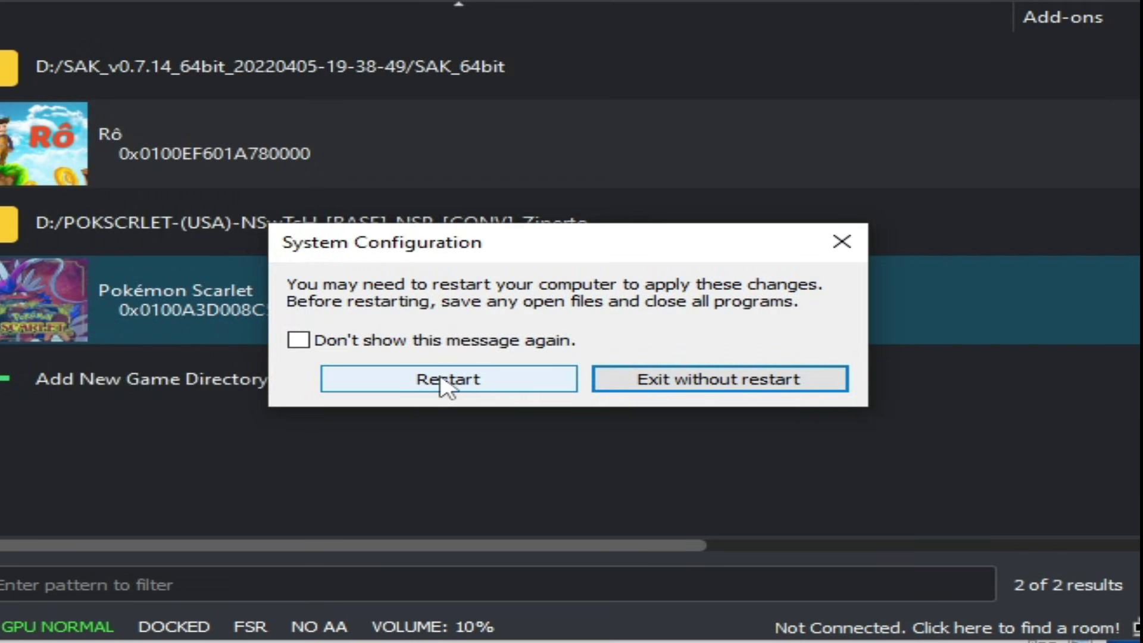
left_click(444, 381)
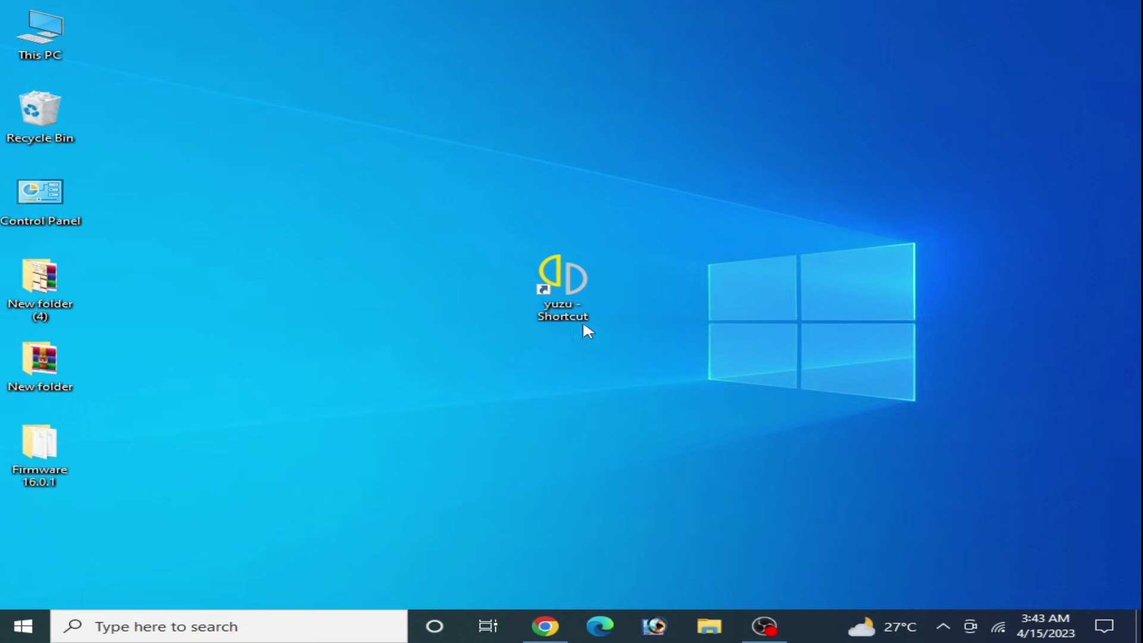
right_click(556, 292)
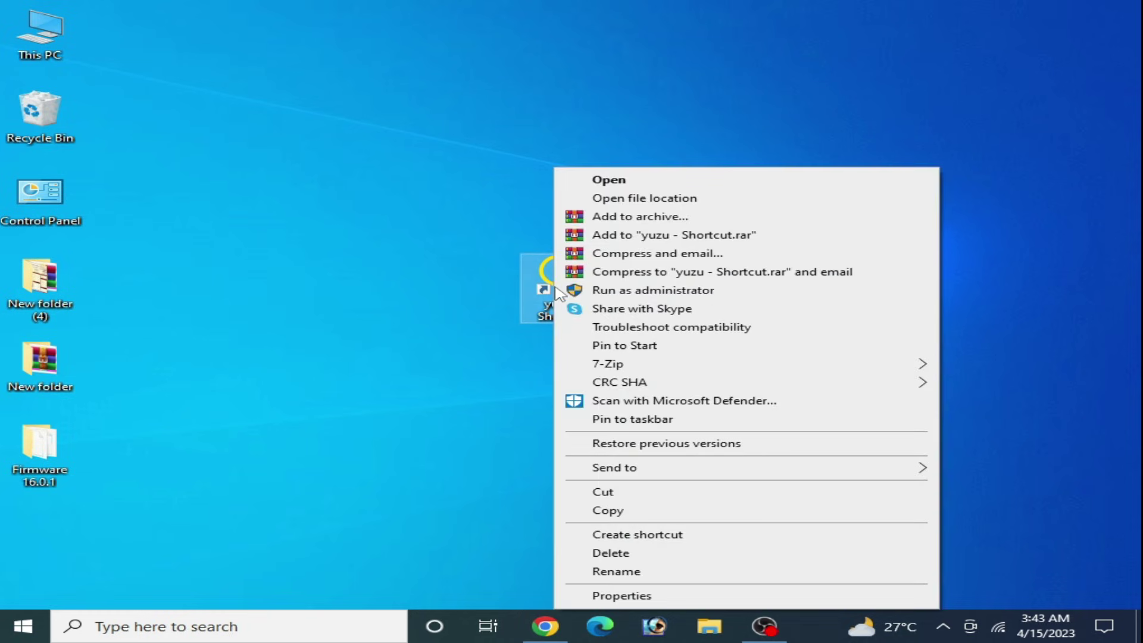
left_click(619, 180)
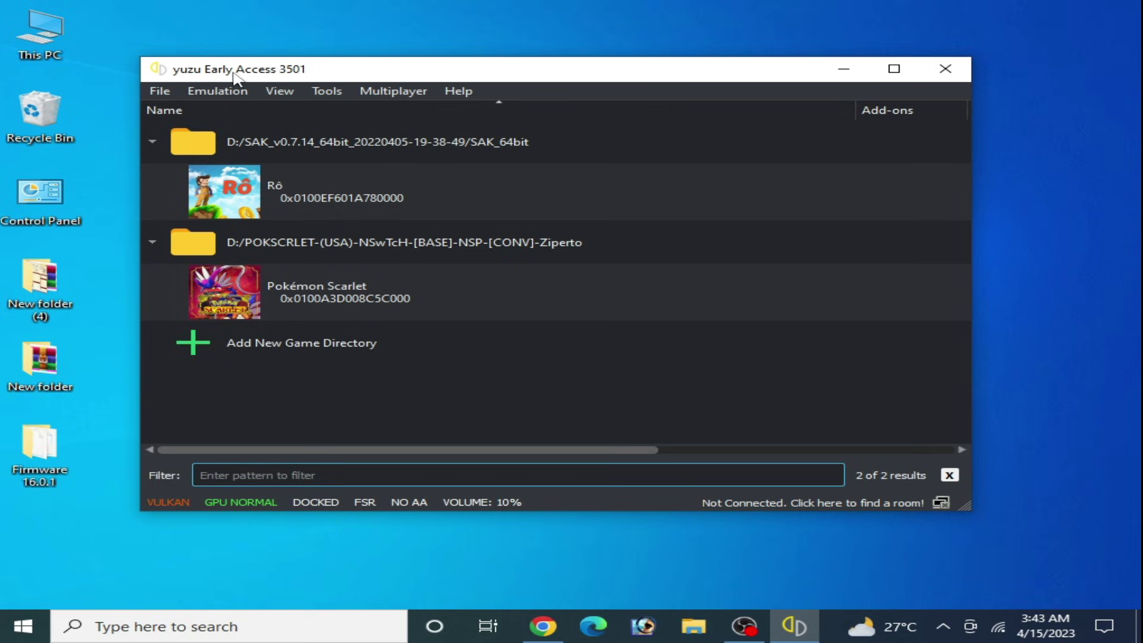
left_click(950, 70)
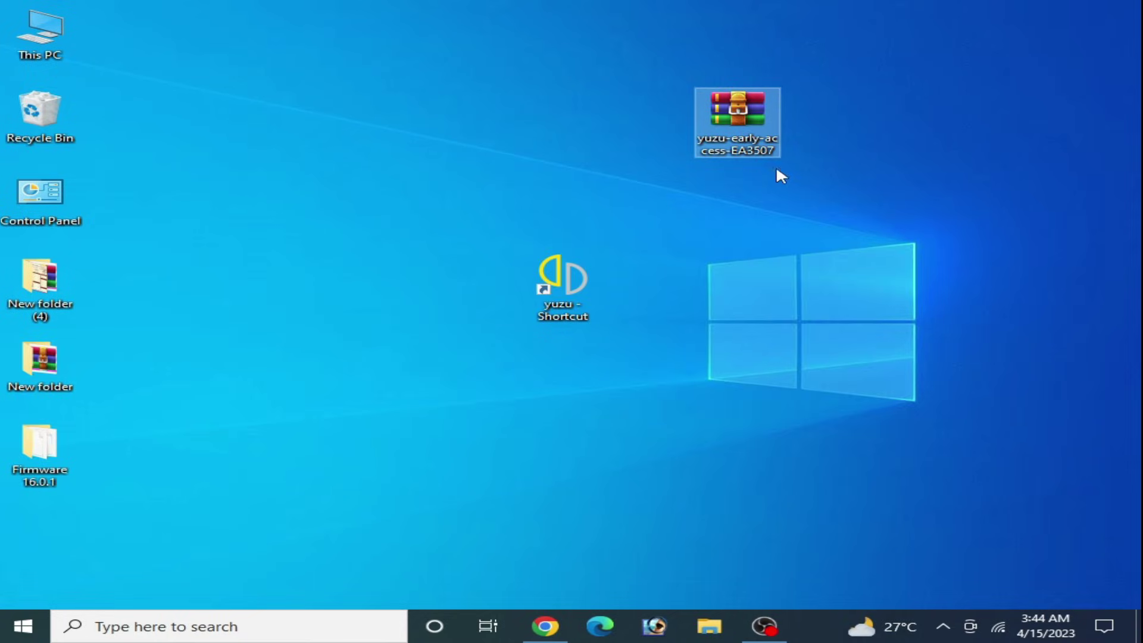
Extract yuzu-early-access-EA3507.zip to its own folder and run yuzu from its yuzu-early-access subfolder
right_click(749, 112)
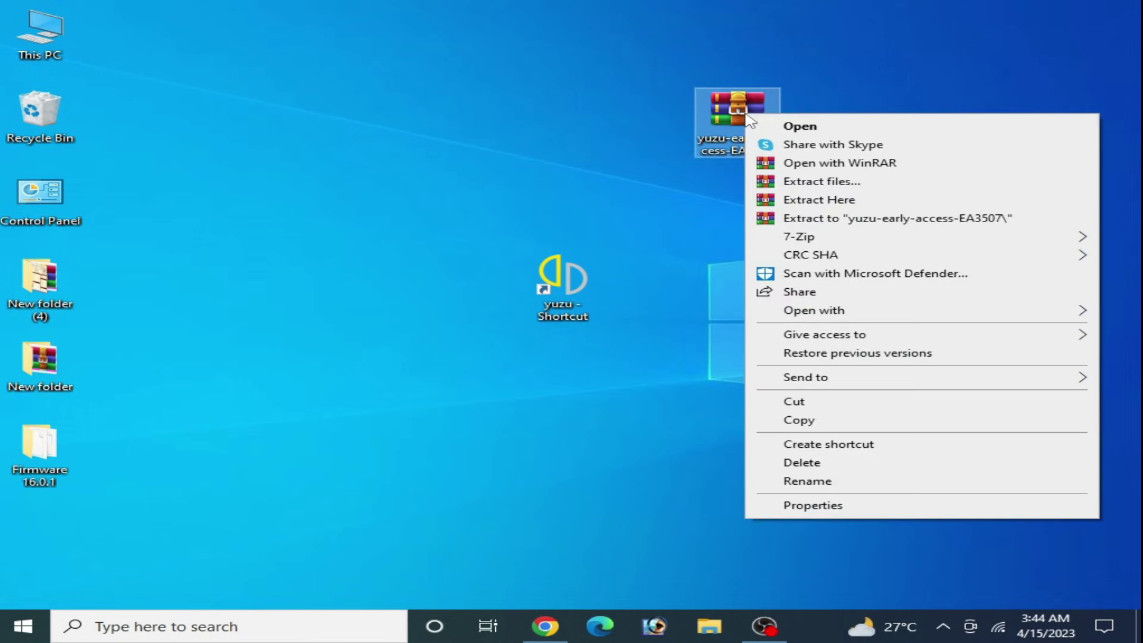
left_click(804, 219)
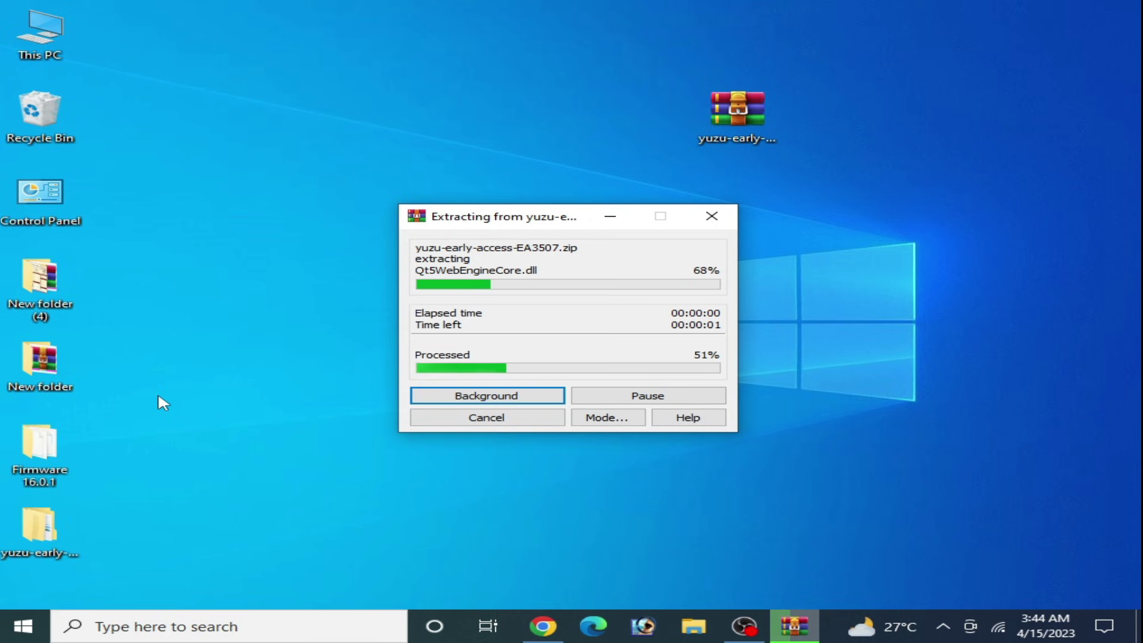
double_click(42, 532)
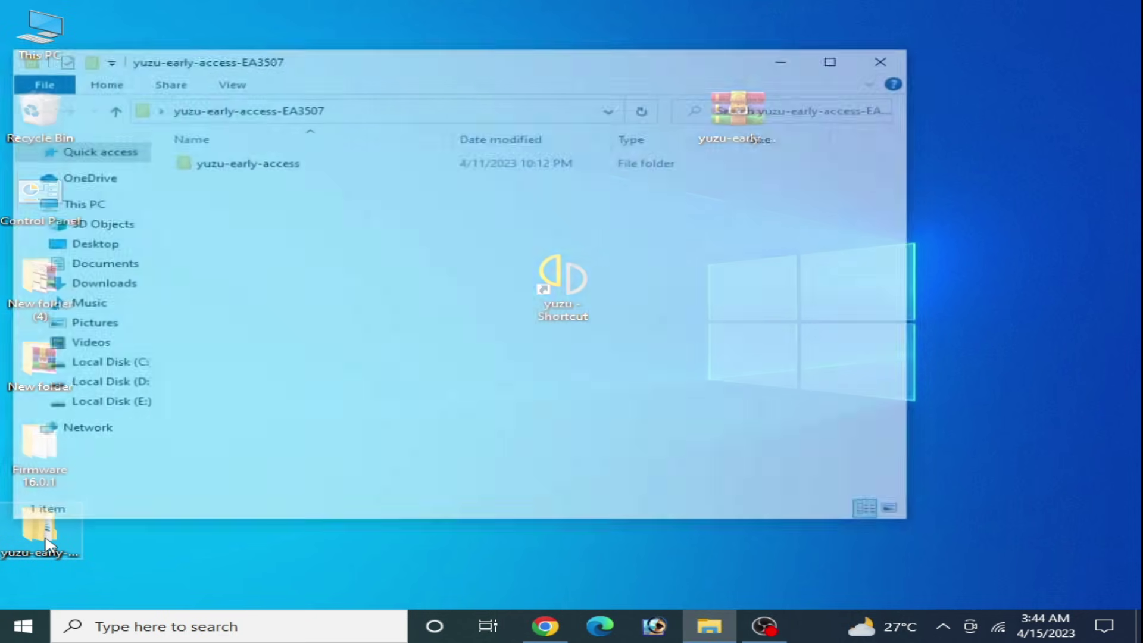
double_click(285, 160)
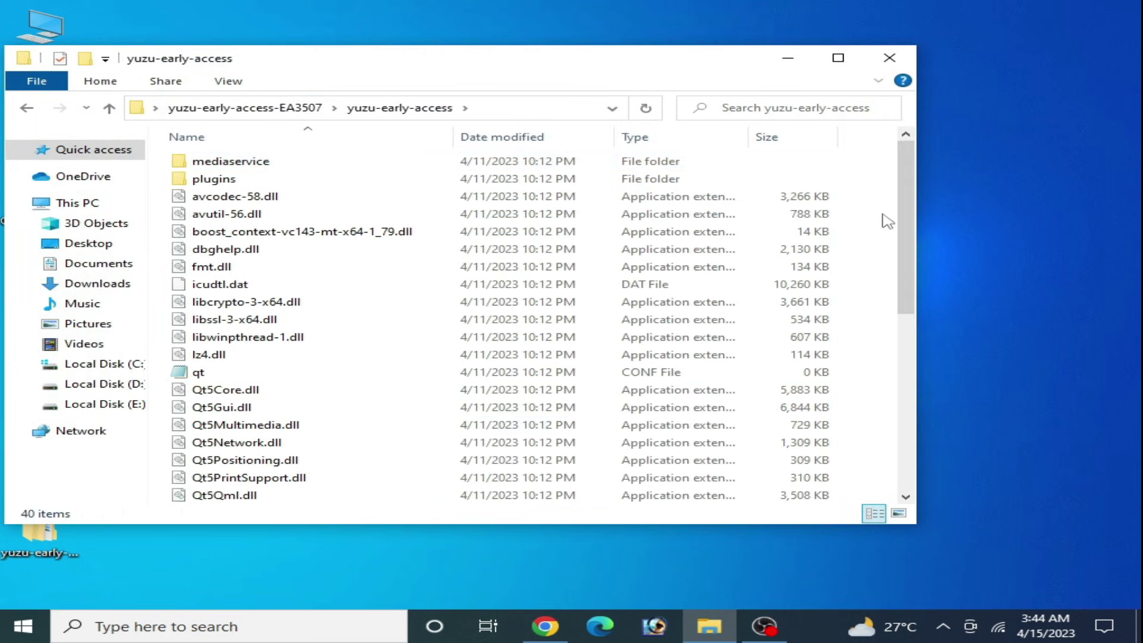
scroll(232, 426, "down", 7)
left_click(206, 405)
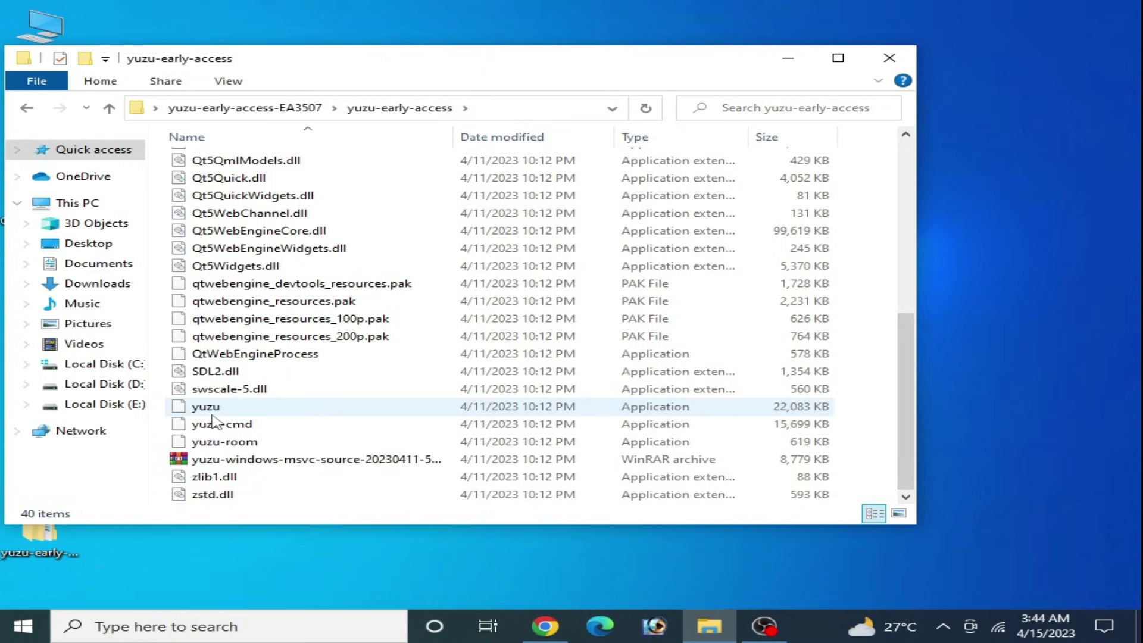
key("Return")
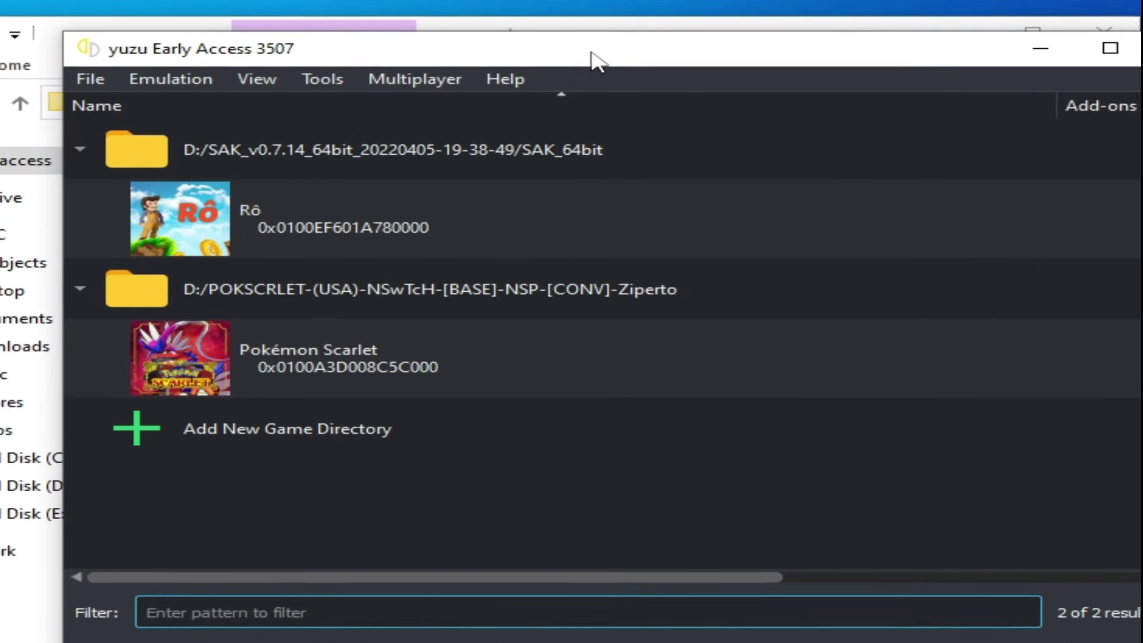
Close the older yuzu 3501 window and move the 3507 window toward the upper left
left_click_drag(524, 66, 628, 171)
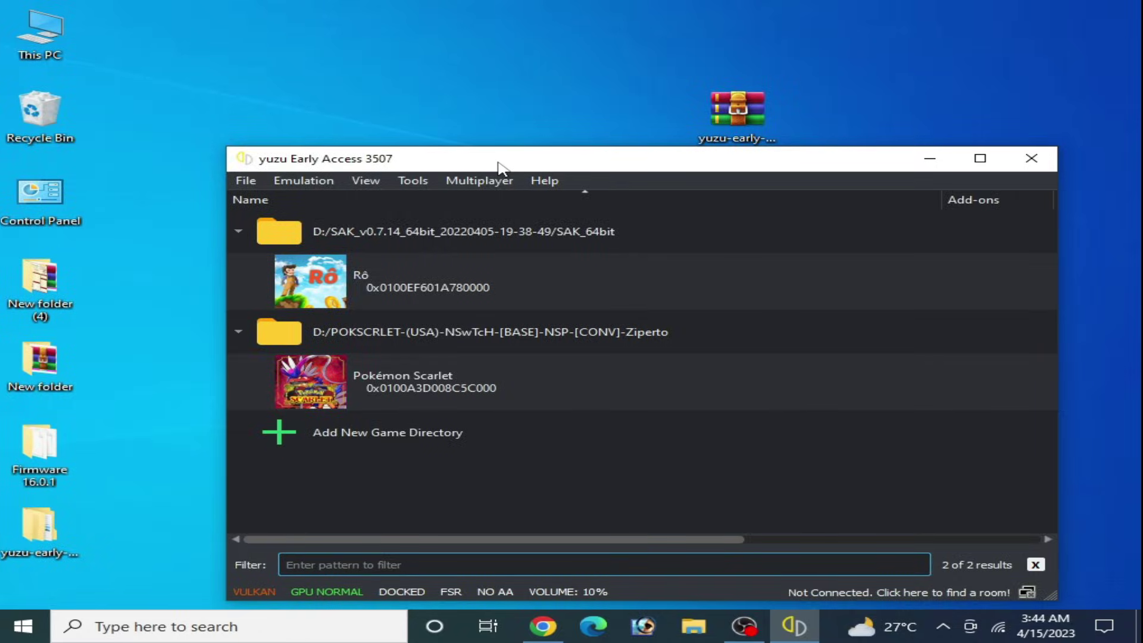
left_click_drag(500, 167, 678, 114)
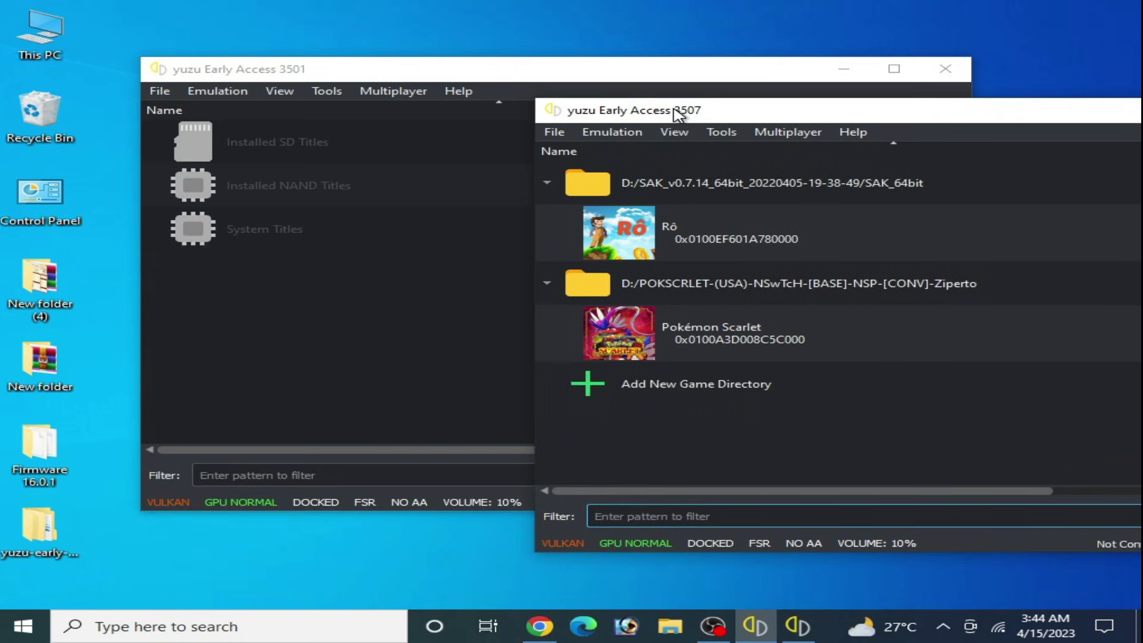
left_click(265, 77)
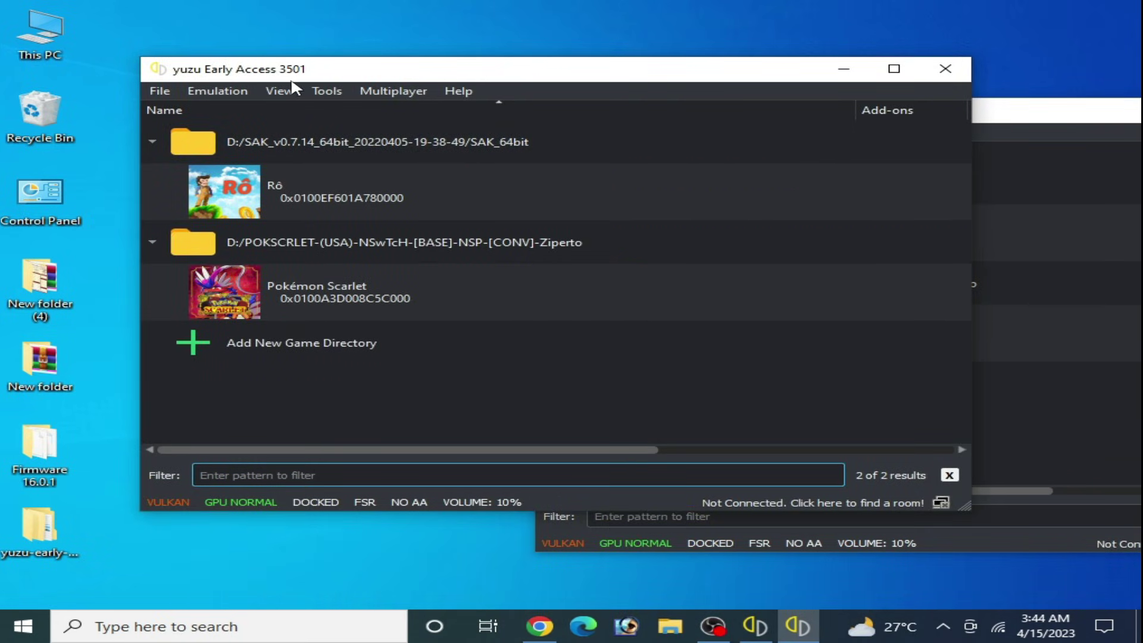
left_click(978, 119)
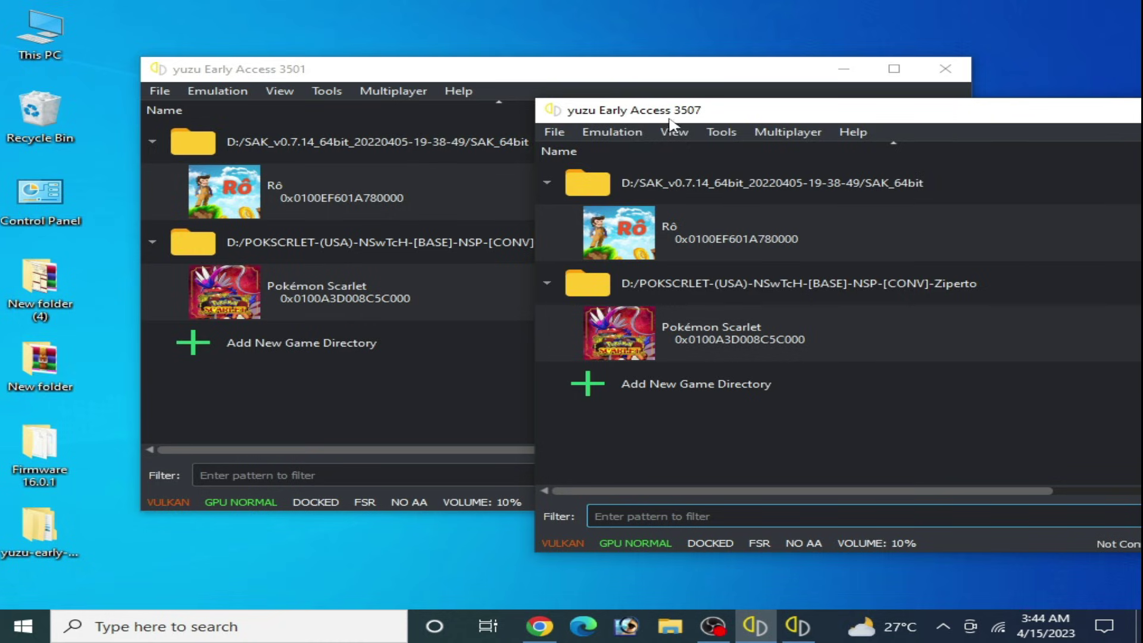
left_click(944, 69)
left_click_drag(1000, 110, 680, 95)
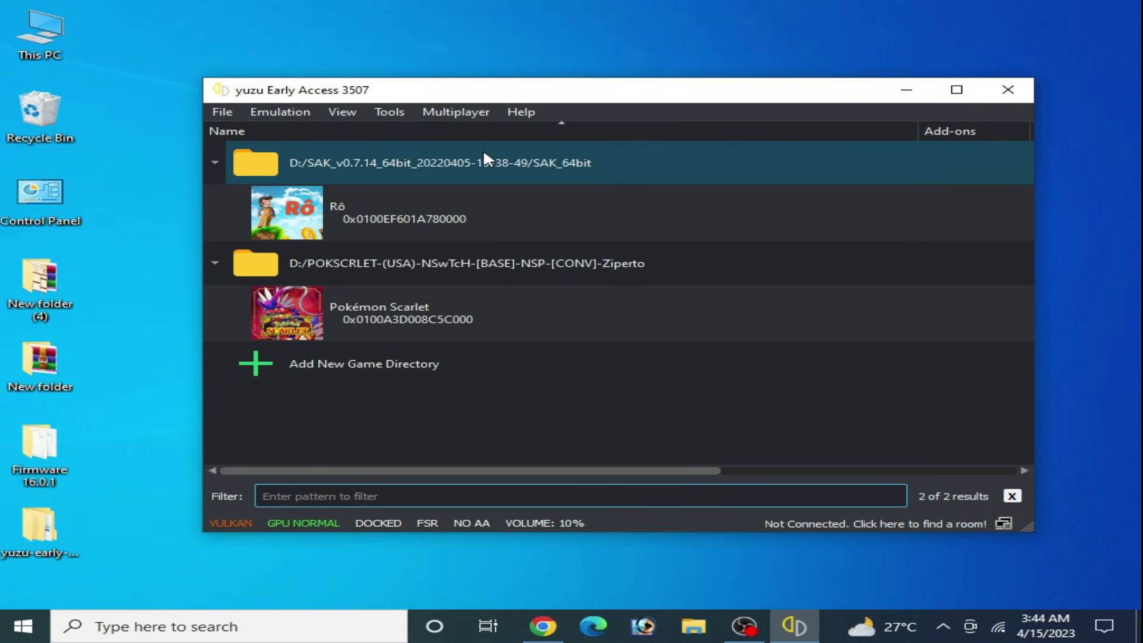
Open yuzu's AppData data folder in File Explorer and close yuzu
left_click(222, 112)
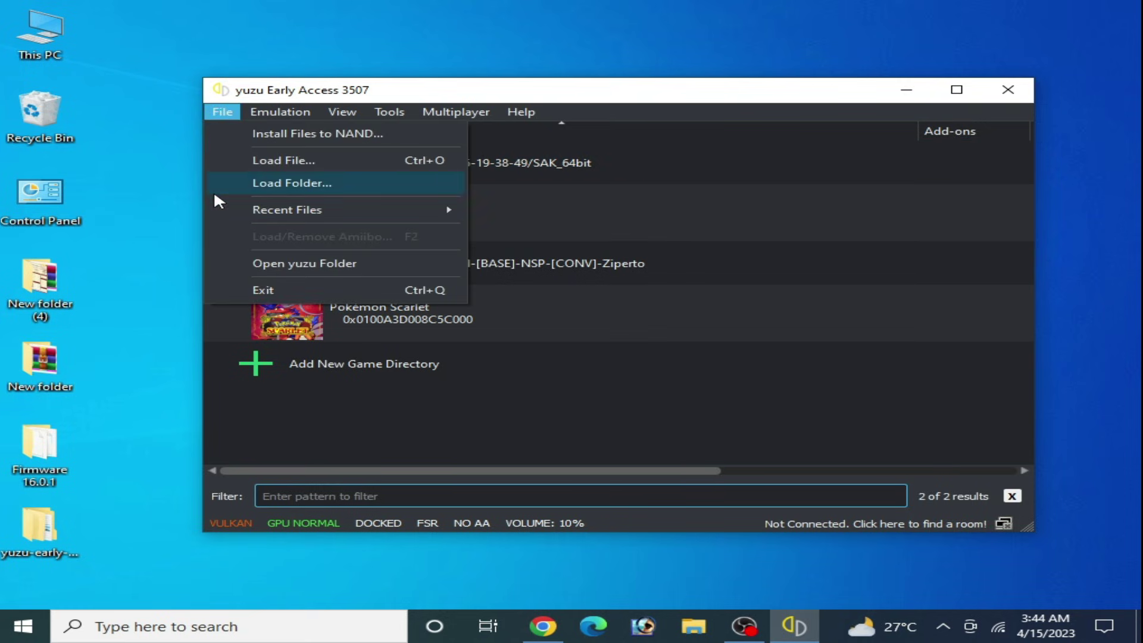
left_click(277, 266)
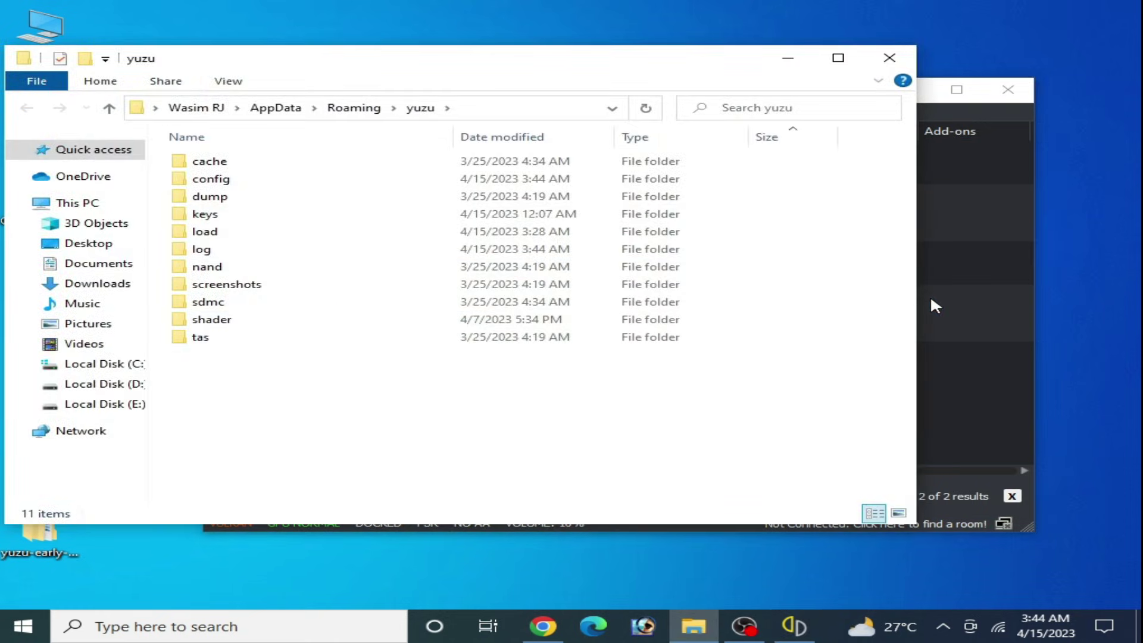
left_click(991, 289)
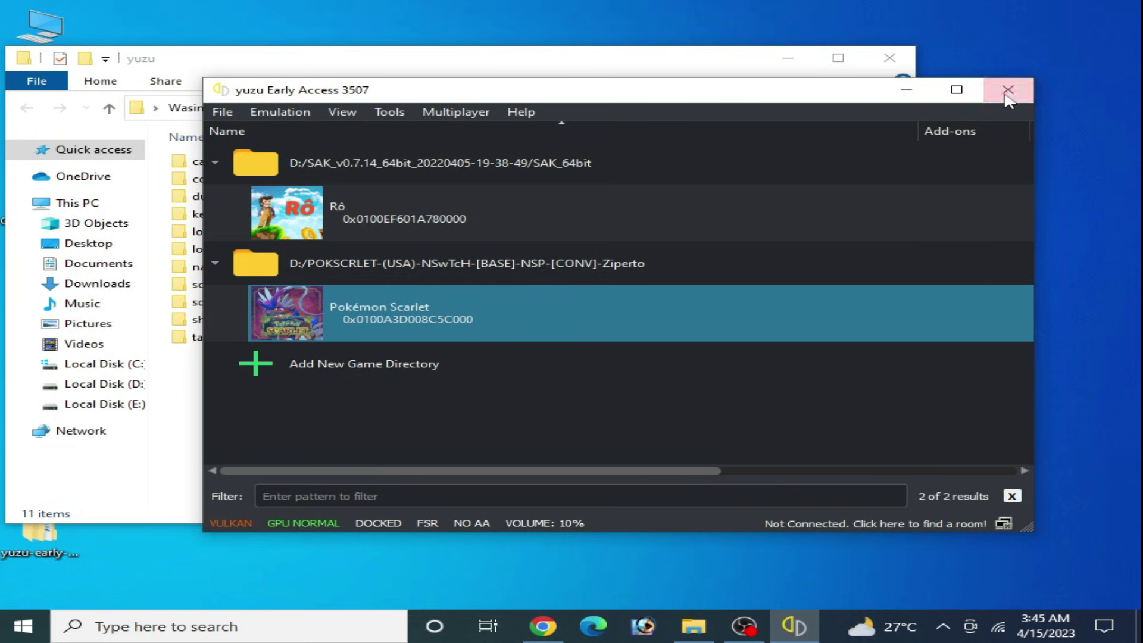
left_click(1008, 90)
left_click_drag(374, 64, 466, 134)
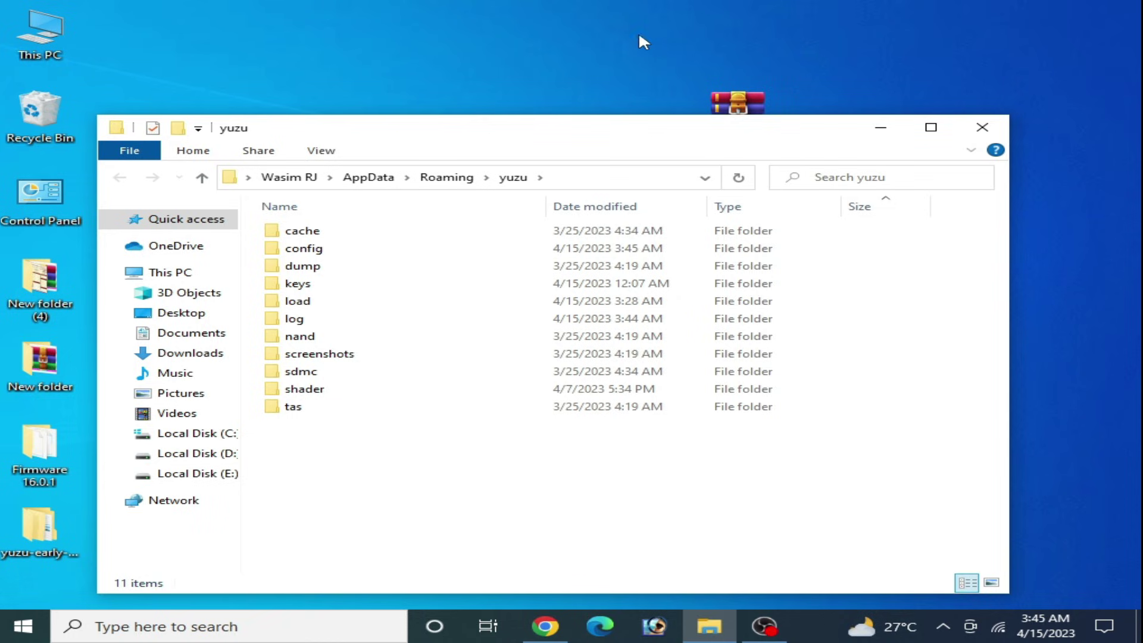
Create New folder (2) on the desktop and open it beside the yuzu folder
right_click(591, 67)
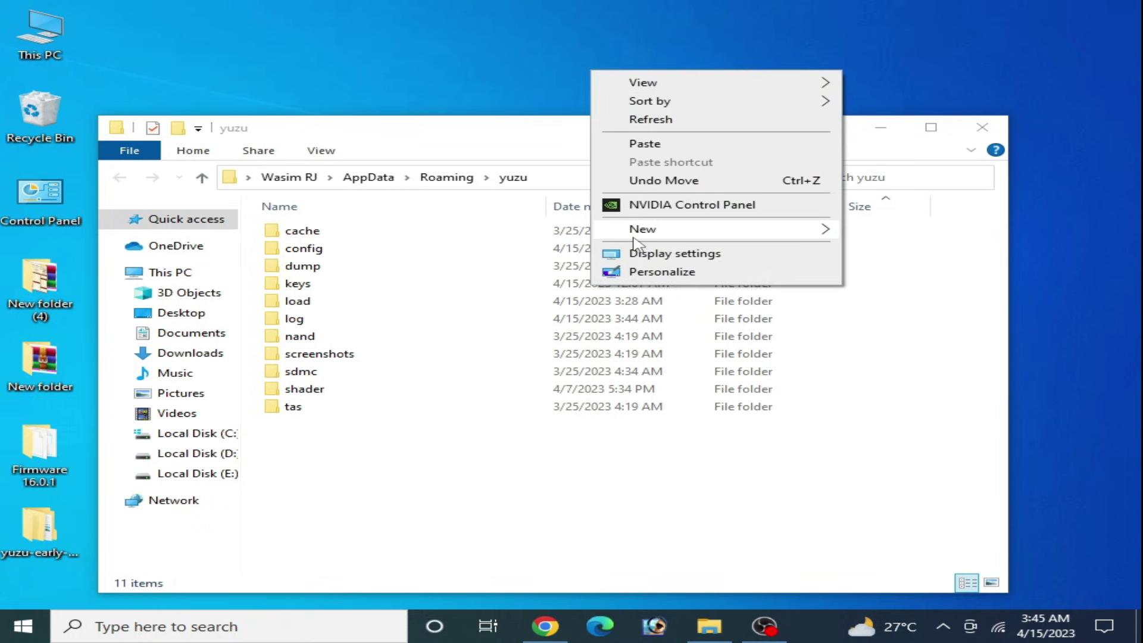
mouse_move(647, 238)
left_click(455, 232)
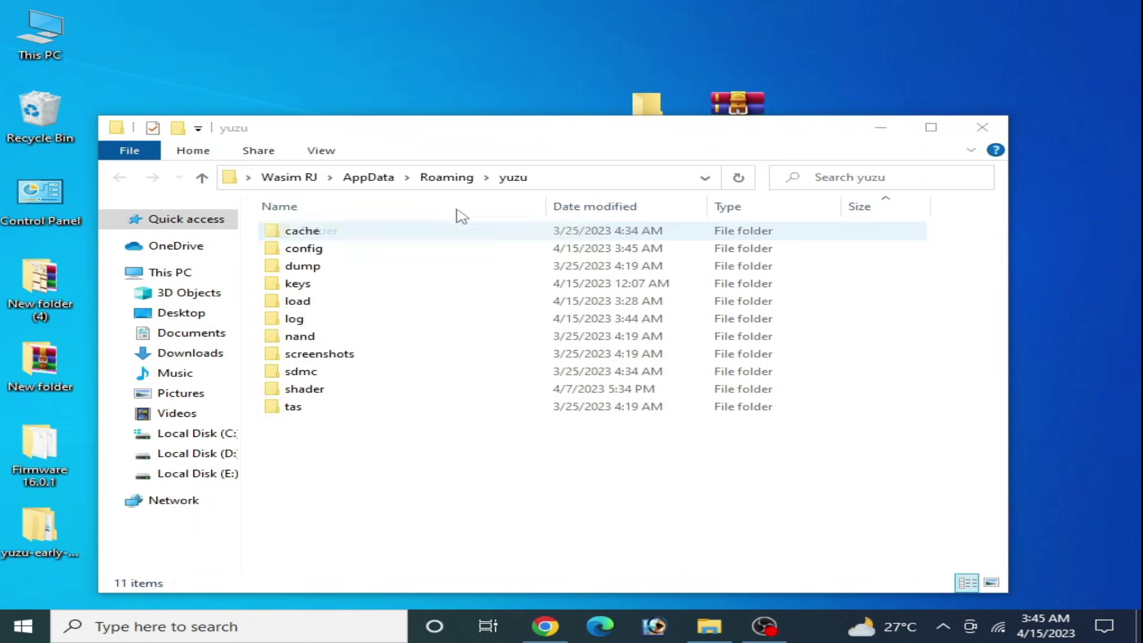
left_click_drag(522, 138, 594, 220)
double_click(637, 127)
left_click_drag(396, 17, 797, 125)
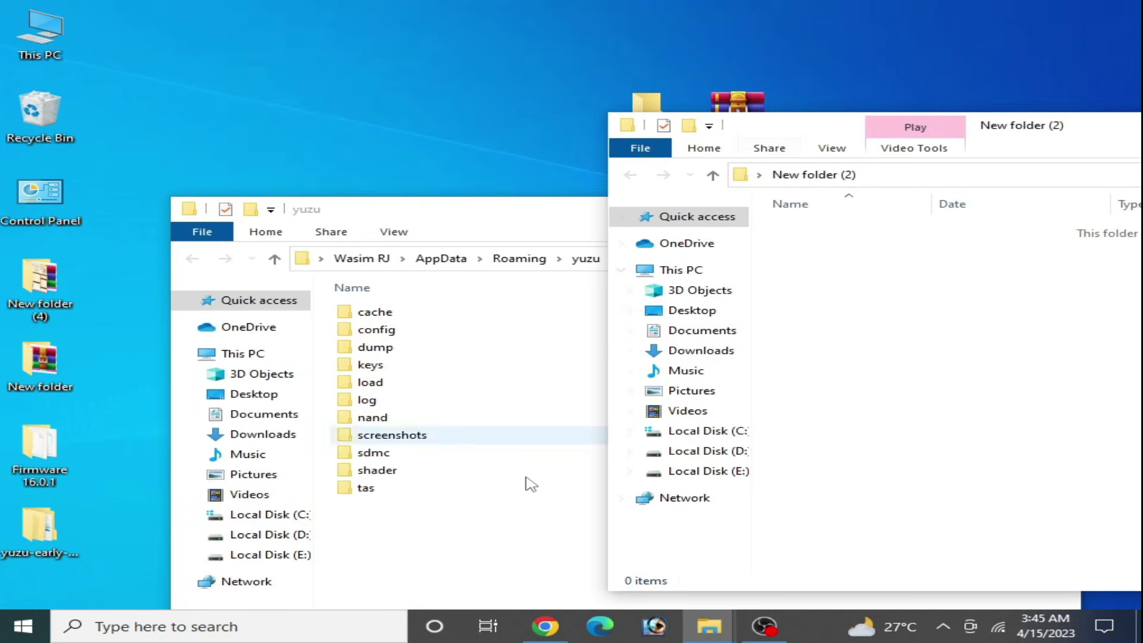
Cut all 11 yuzu data folders and paste them into New folder (2)
left_click_drag(379, 526, 416, 316)
right_click(416, 316)
left_click(455, 473)
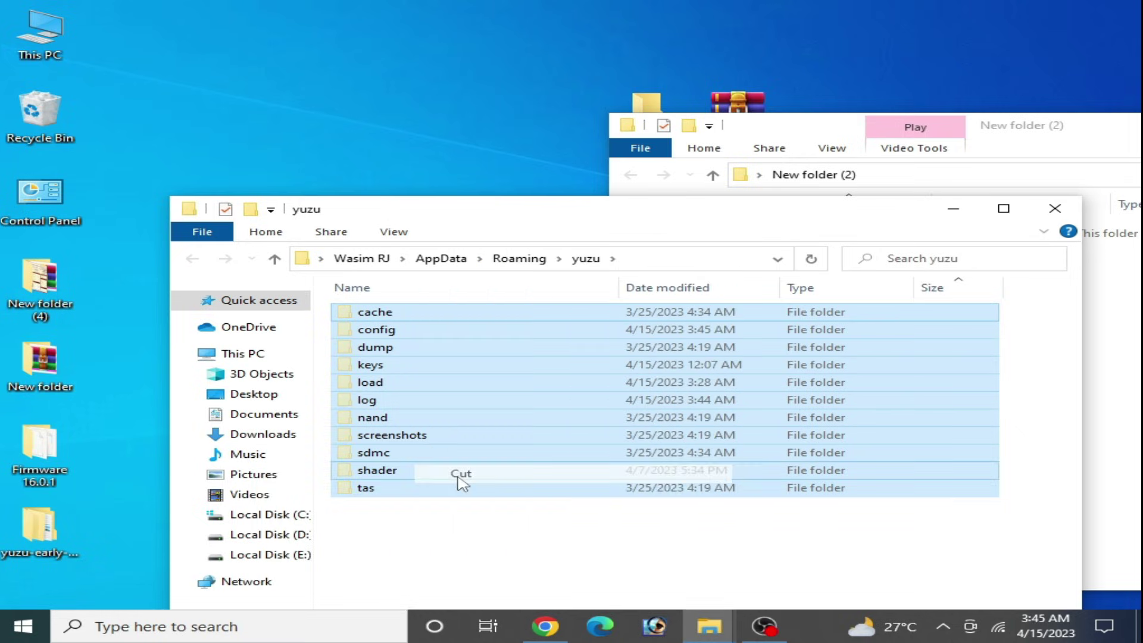
left_click(1019, 127)
right_click(857, 350)
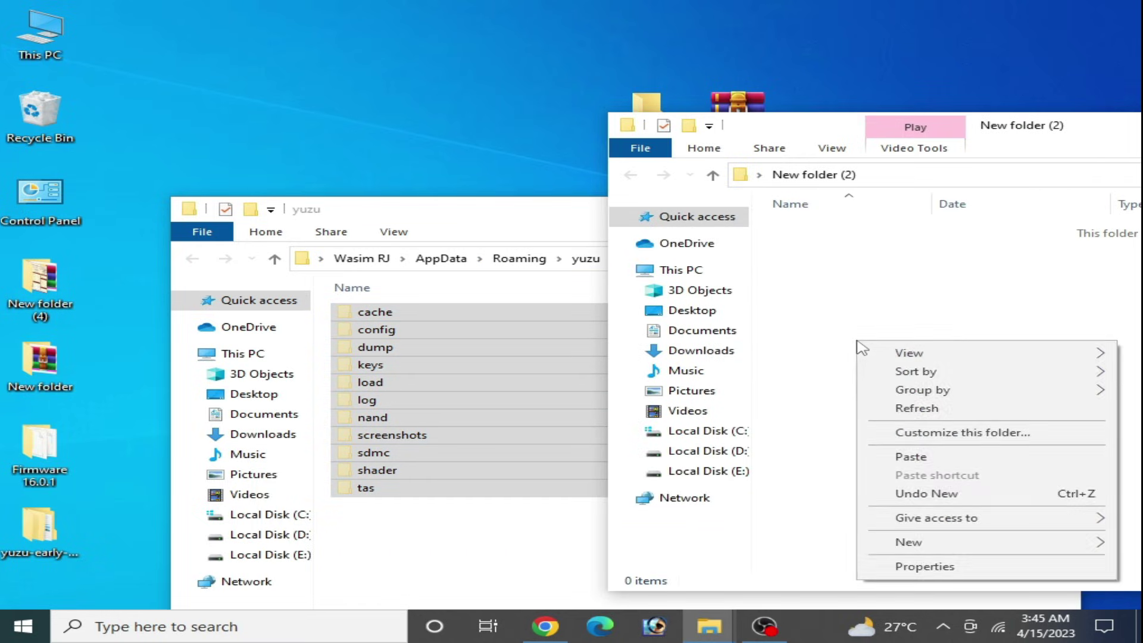
left_click(899, 456)
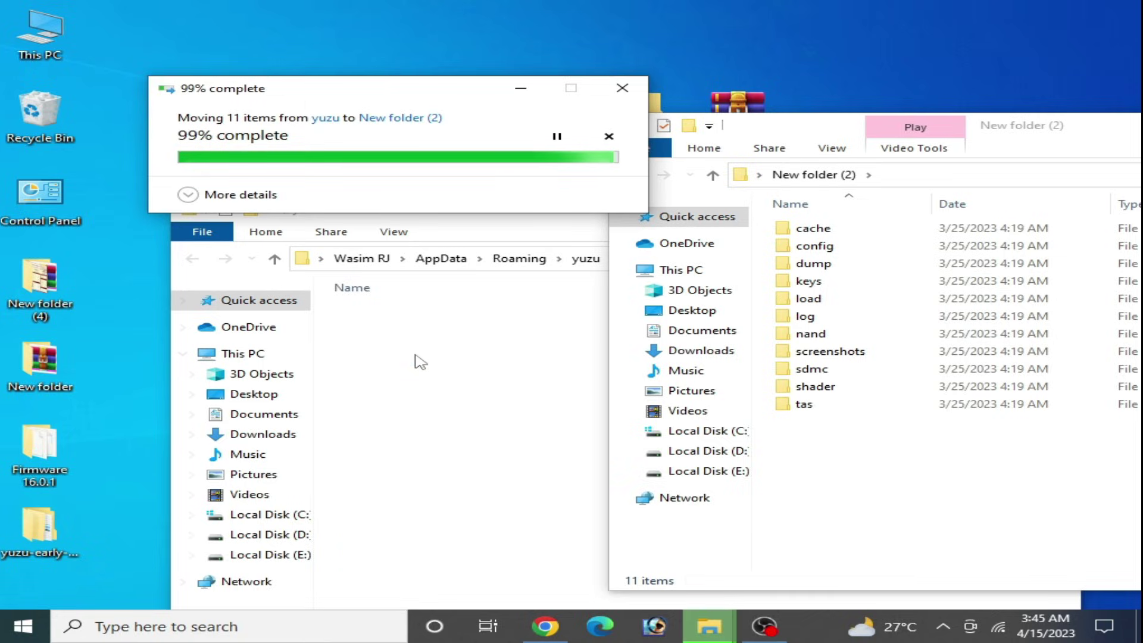
left_click(465, 369)
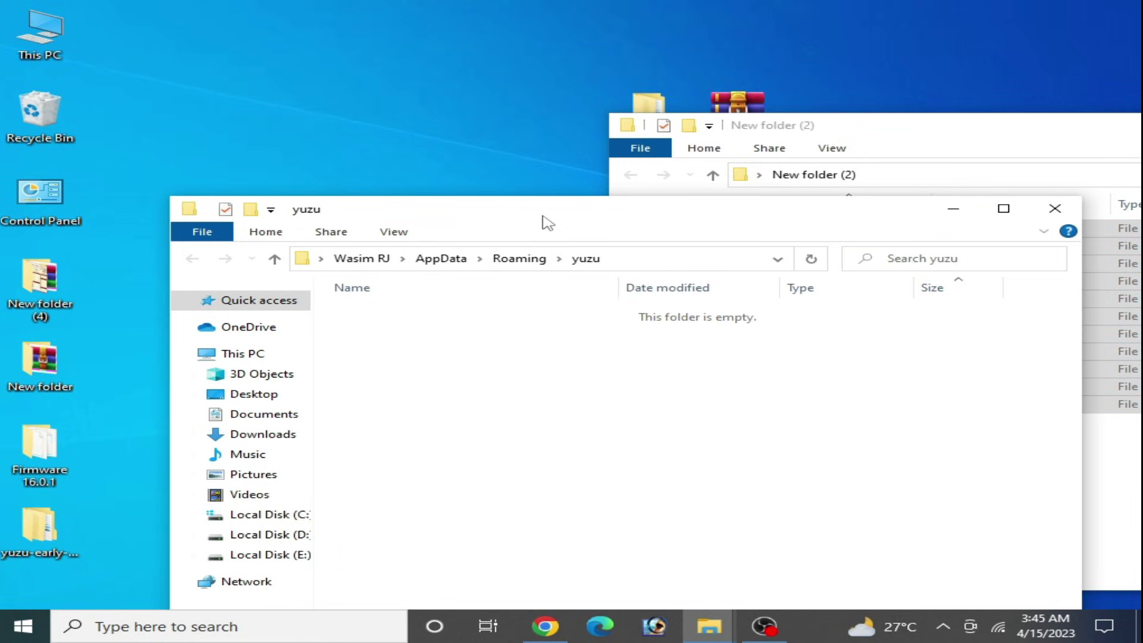
left_click_drag(542, 220, 440, 118)
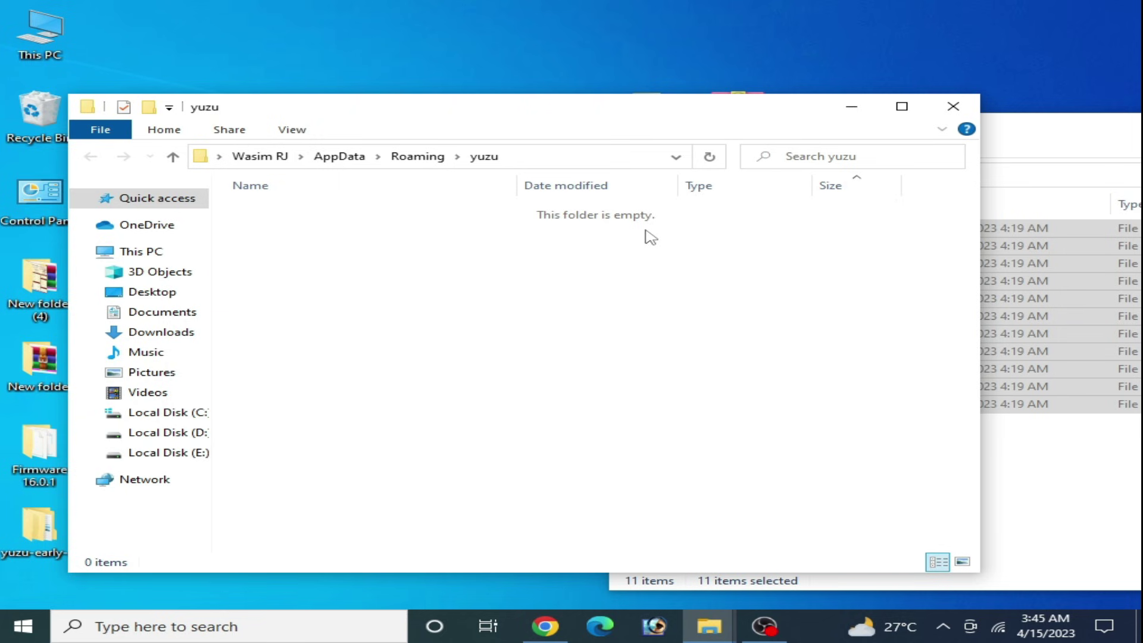
Close the emptied yuzu folder, run yuzu from yuzu-early-access-EA3507, and dismiss the missing-keys warning
left_click(952, 107)
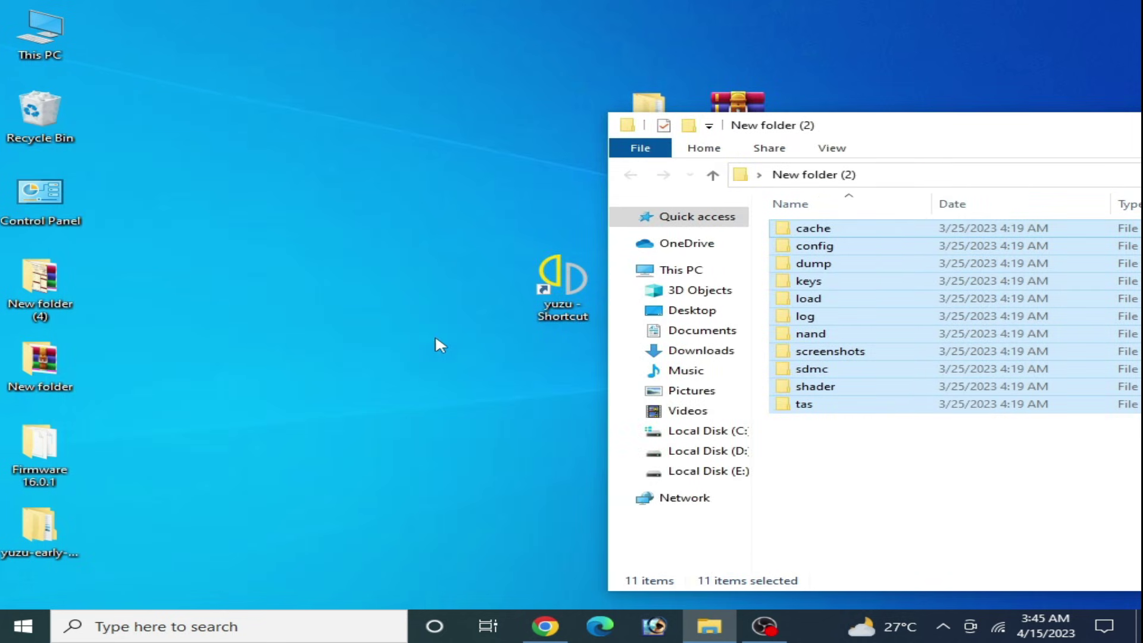
left_click(553, 290)
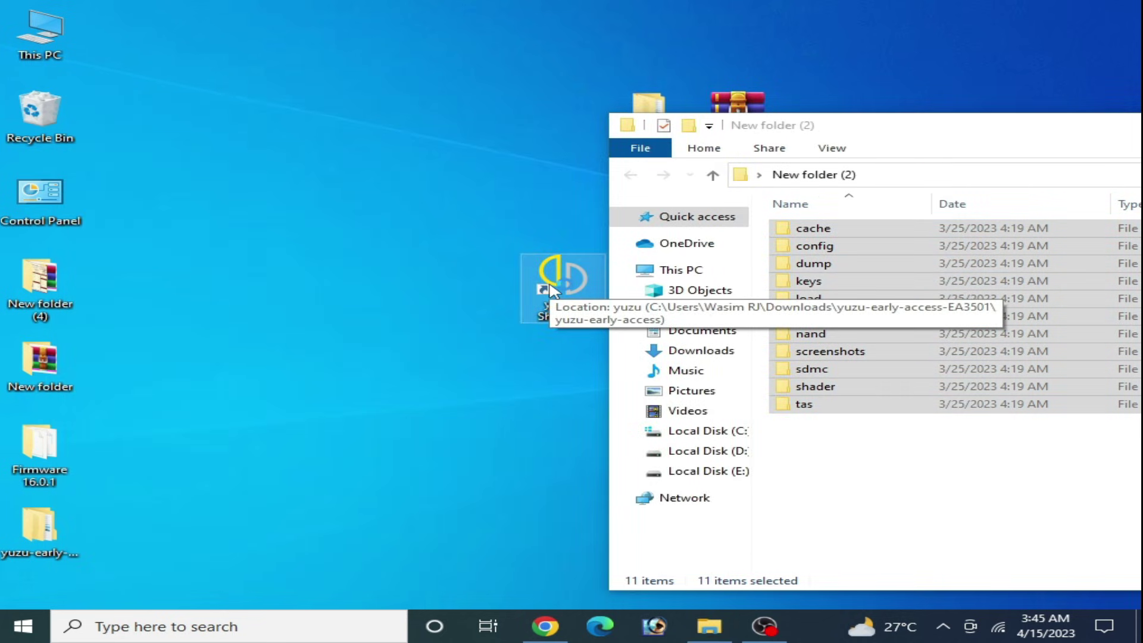
left_click(32, 531)
double_click(33, 532)
double_click(307, 210)
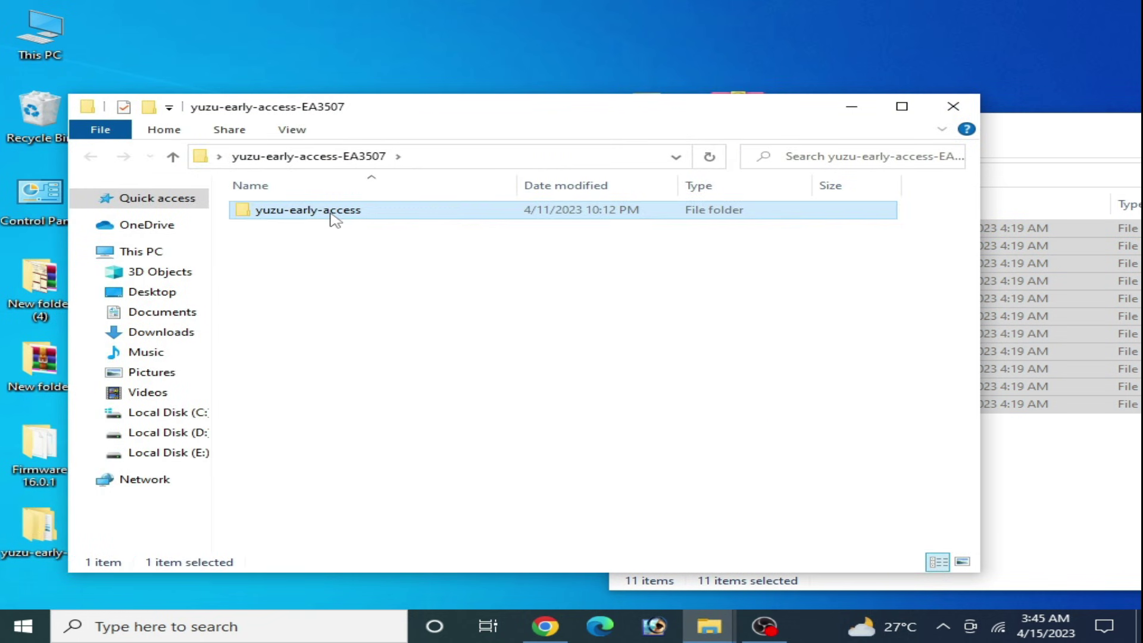
left_click_drag(967, 269, 962, 441)
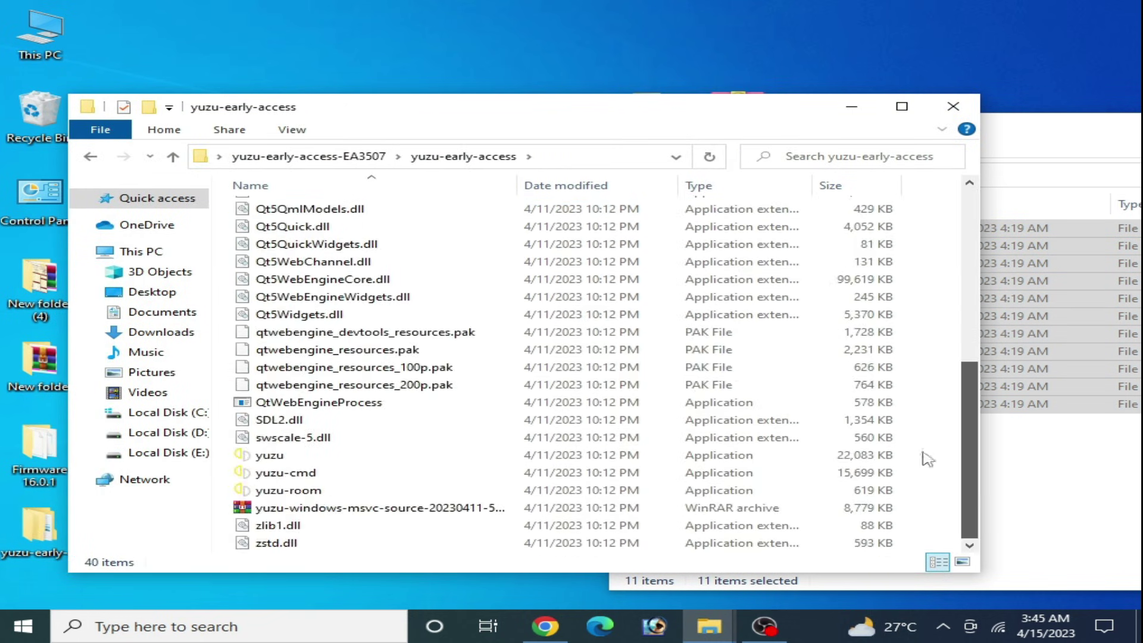
left_click(270, 456)
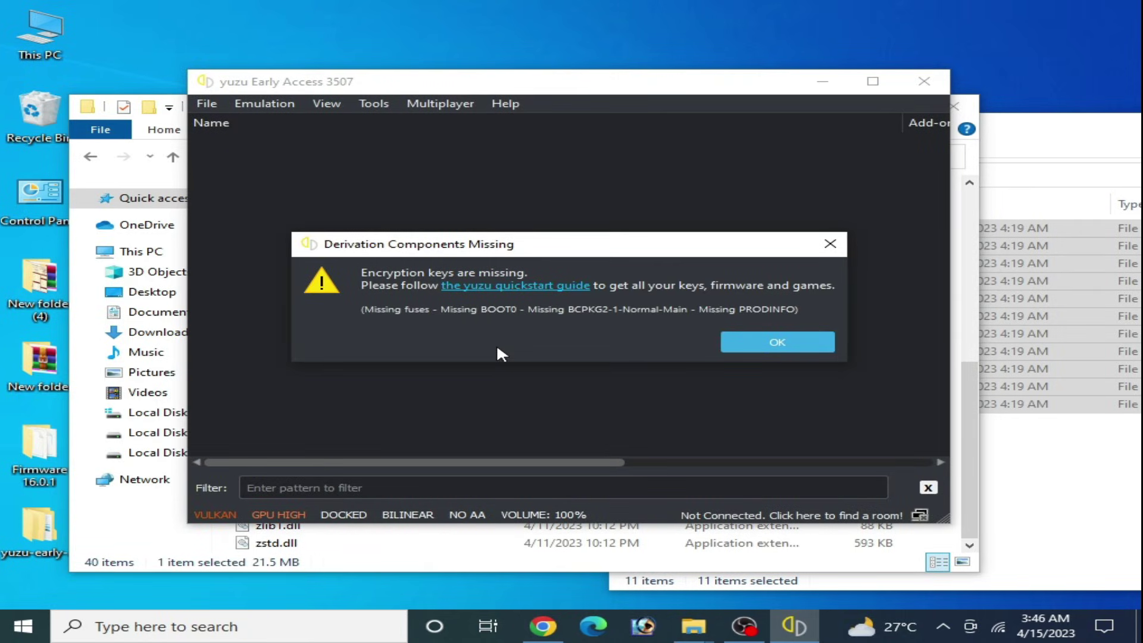
left_click(790, 349)
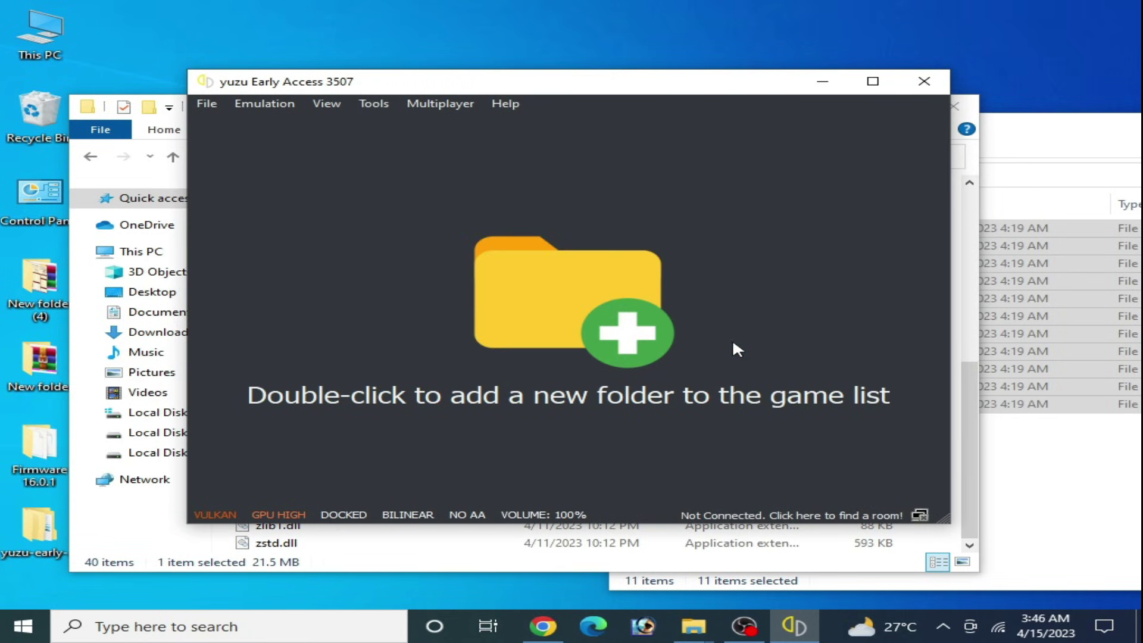
Open yuzu's recreated user data folder, close the emulator, and open the empty keys folder
left_click(280, 260)
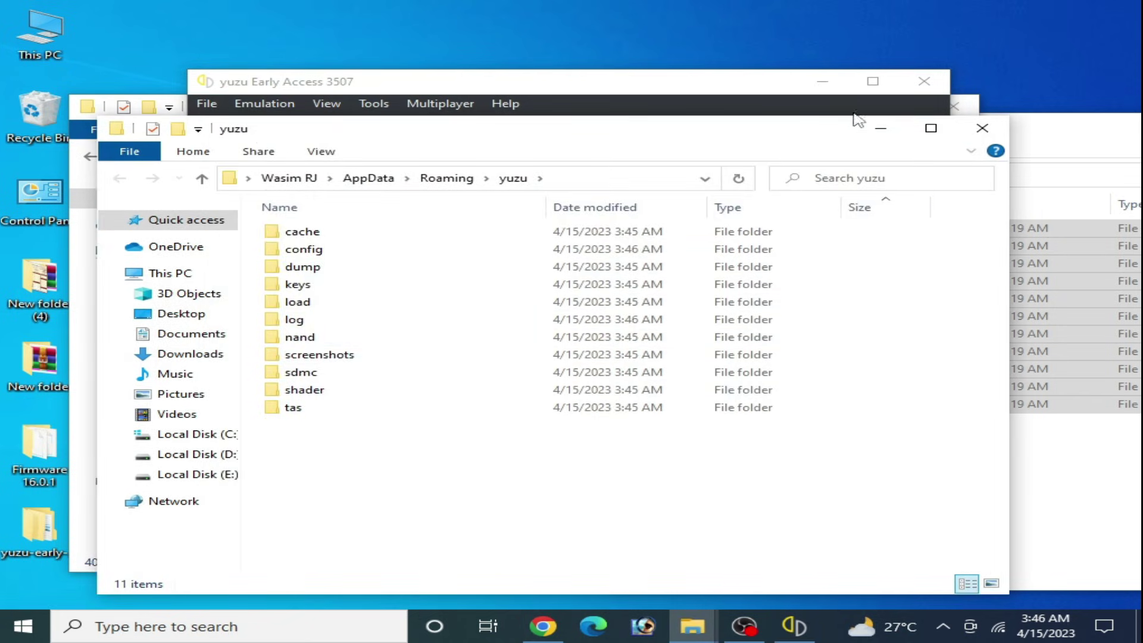
left_click_drag(857, 119, 897, 154)
left_click(924, 81)
left_click_drag(823, 166, 736, 94)
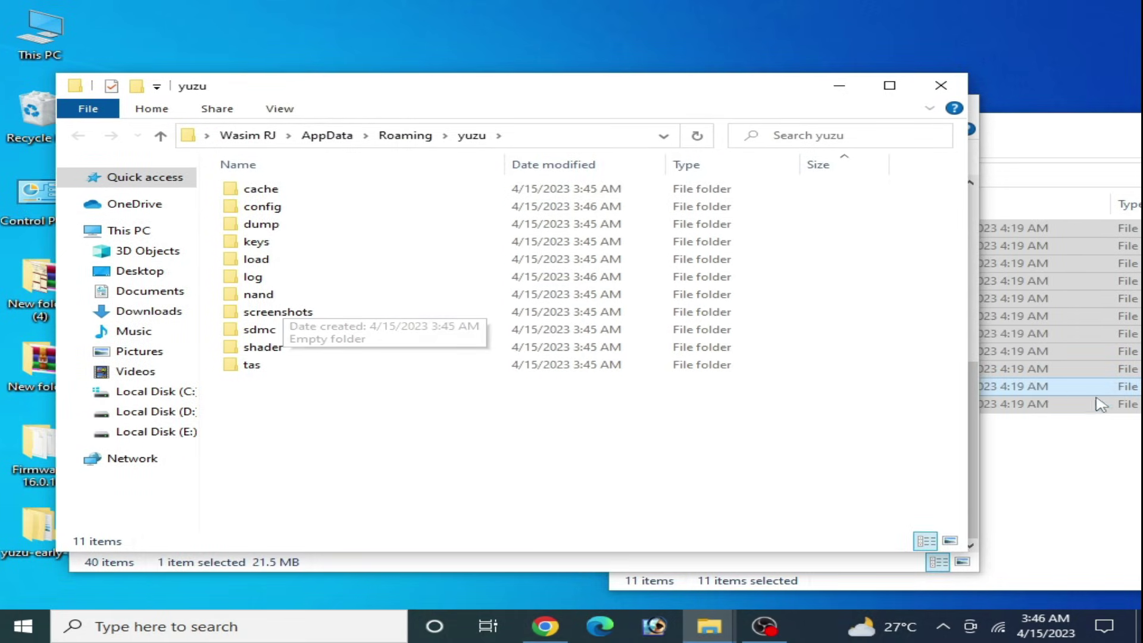
double_click(256, 241)
Open the old keys folder in New folder (2) and arrange it beside the empty keys window
left_click(1065, 440)
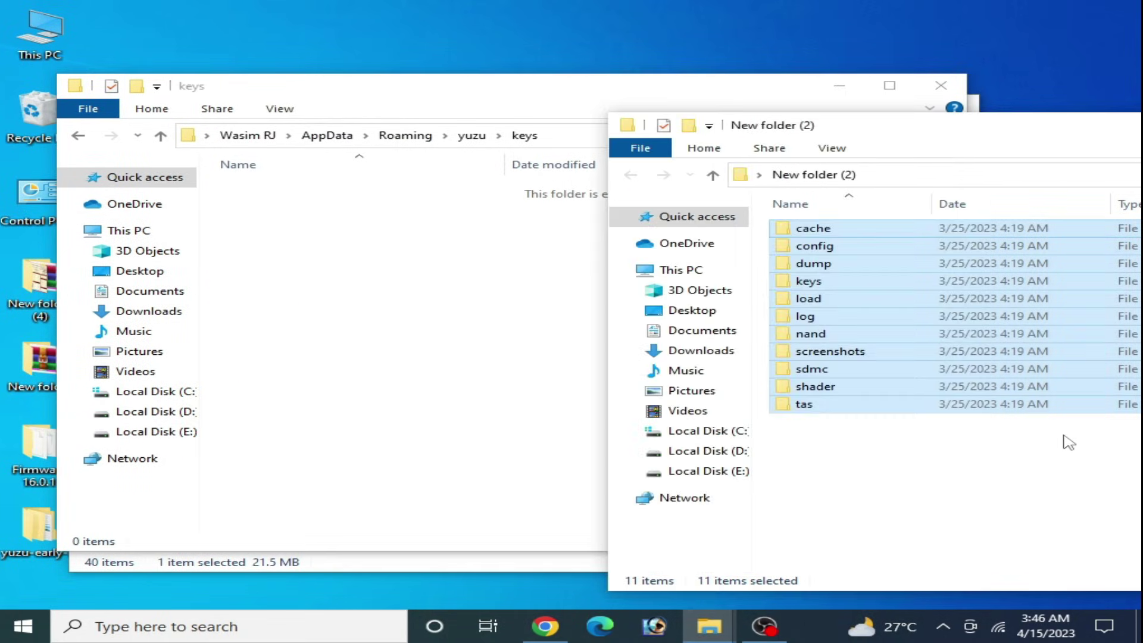
left_click_drag(738, 132, 612, 119)
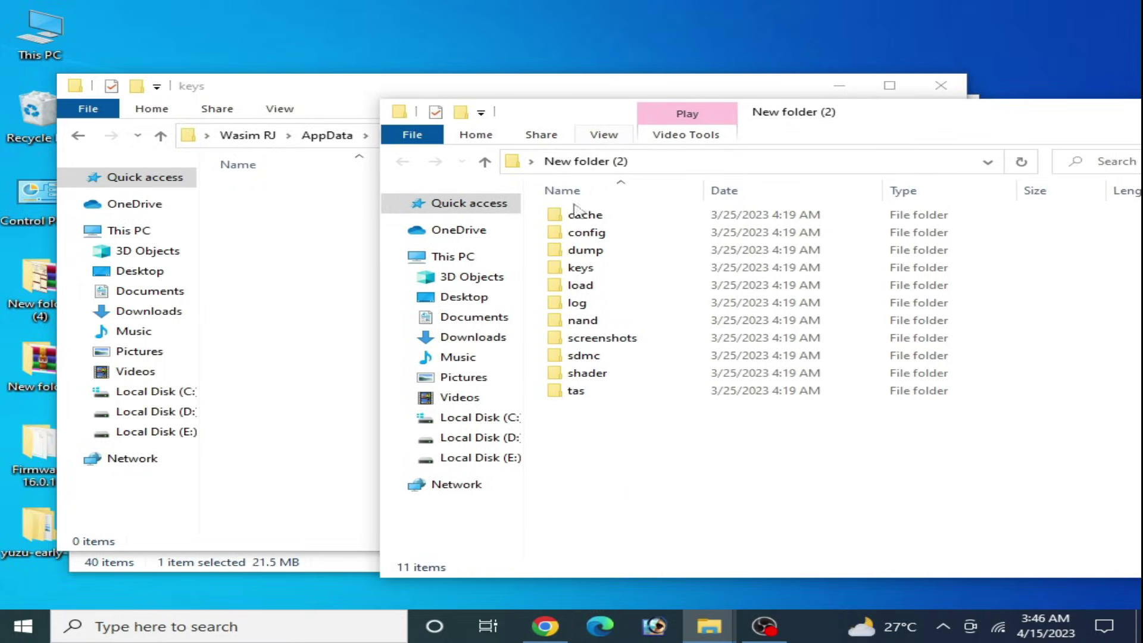
double_click(577, 272)
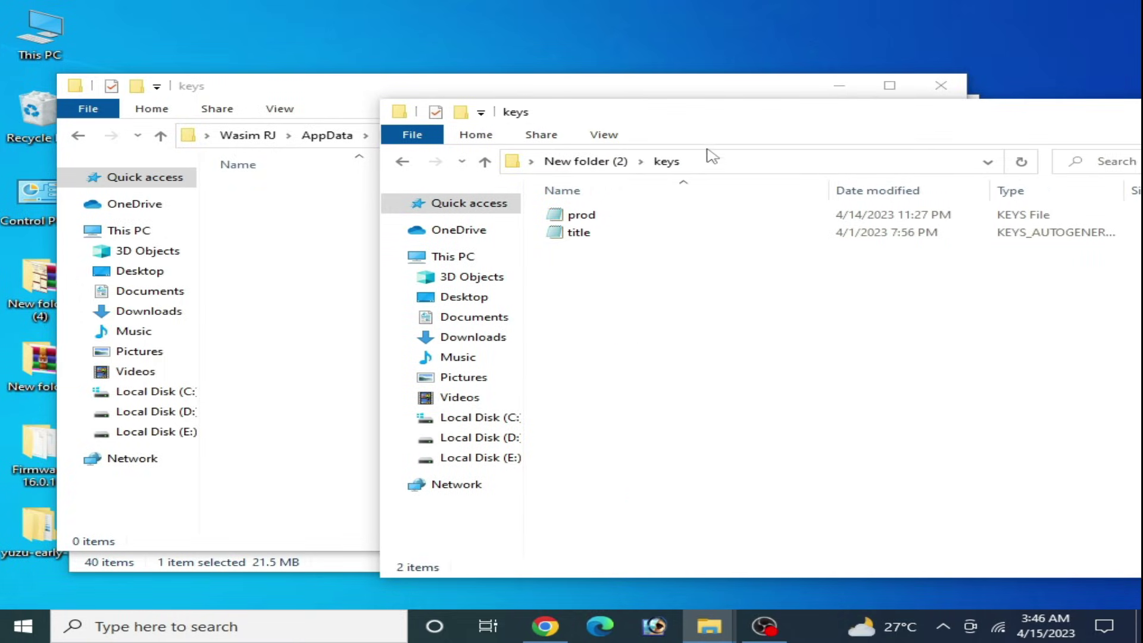
left_click_drag(733, 130, 458, 135)
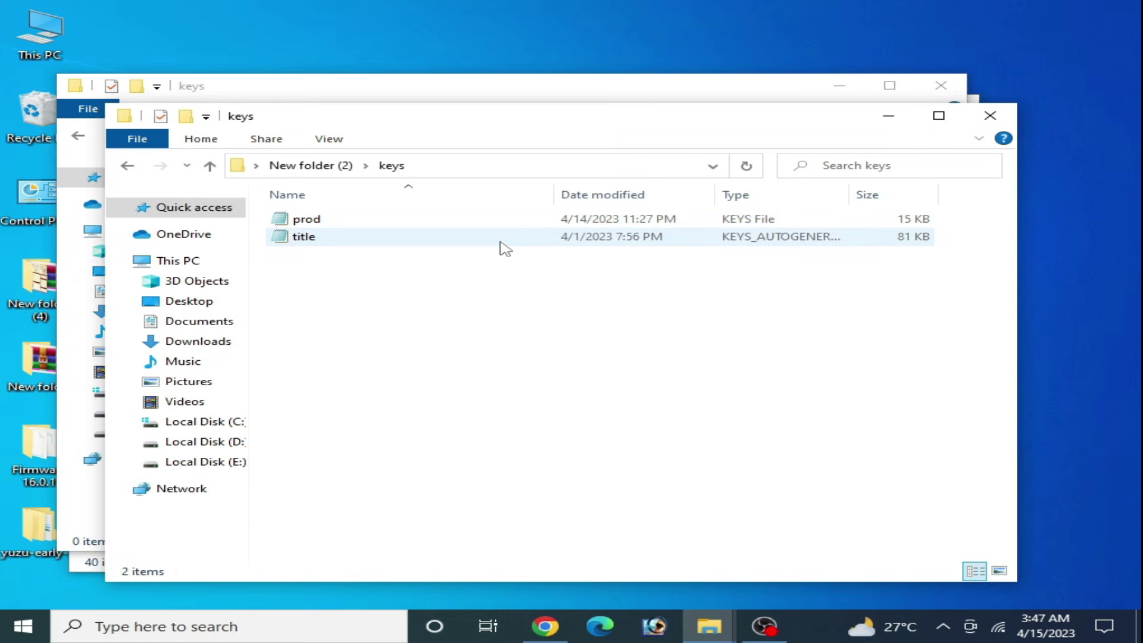
left_click_drag(385, 121, 434, 139)
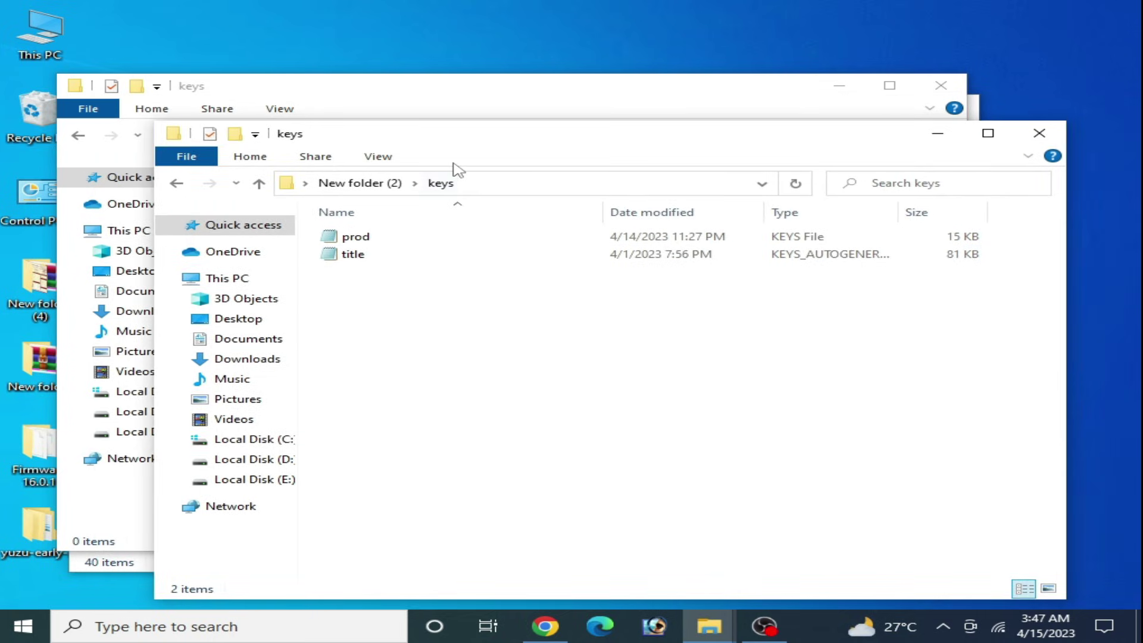
left_click_drag(474, 140, 591, 136)
left_click_drag(407, 99, 743, 121)
Extract prodkey.rar to a prodkey folder and paste its prod.keys into yuzu's keys folder
double_click(33, 381)
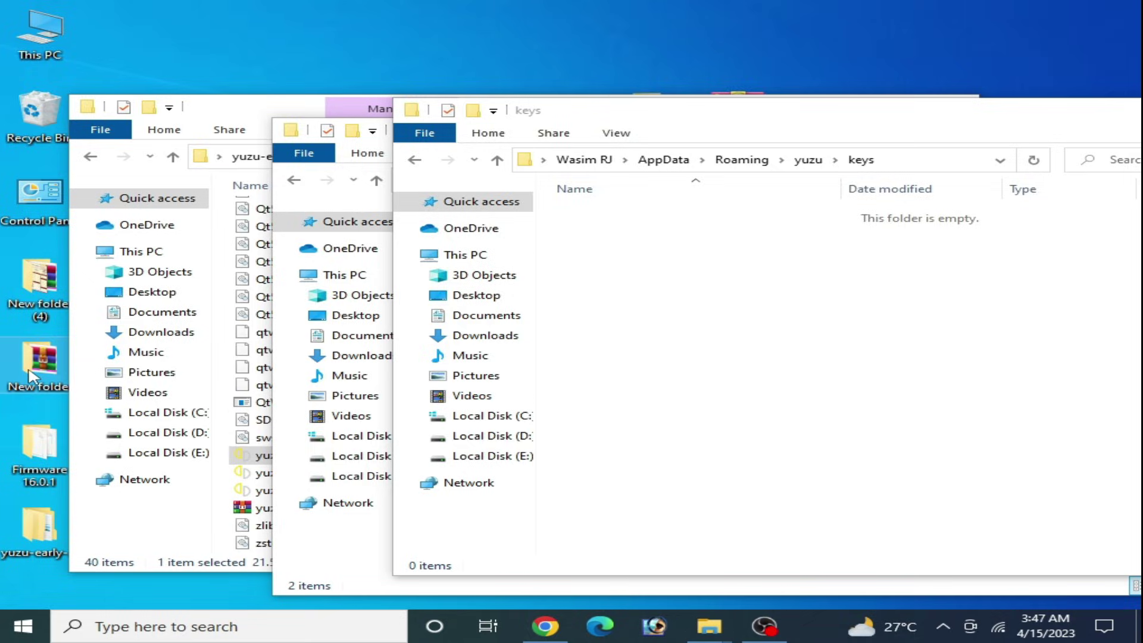
left_click(199, 117)
right_click(199, 118)
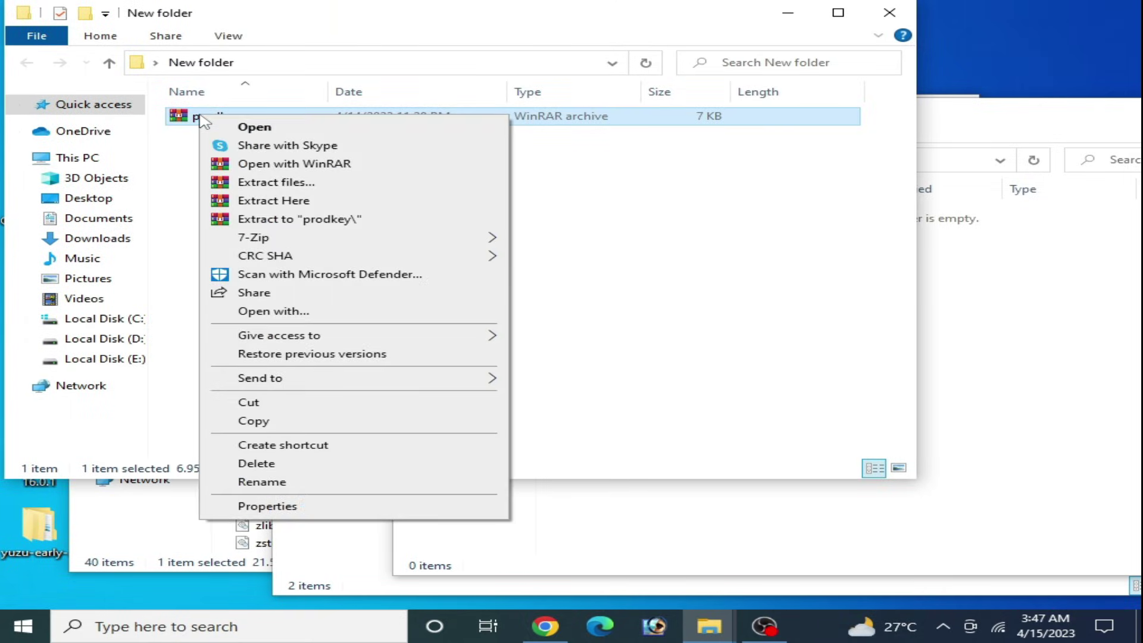
left_click(250, 221)
right_click(212, 118)
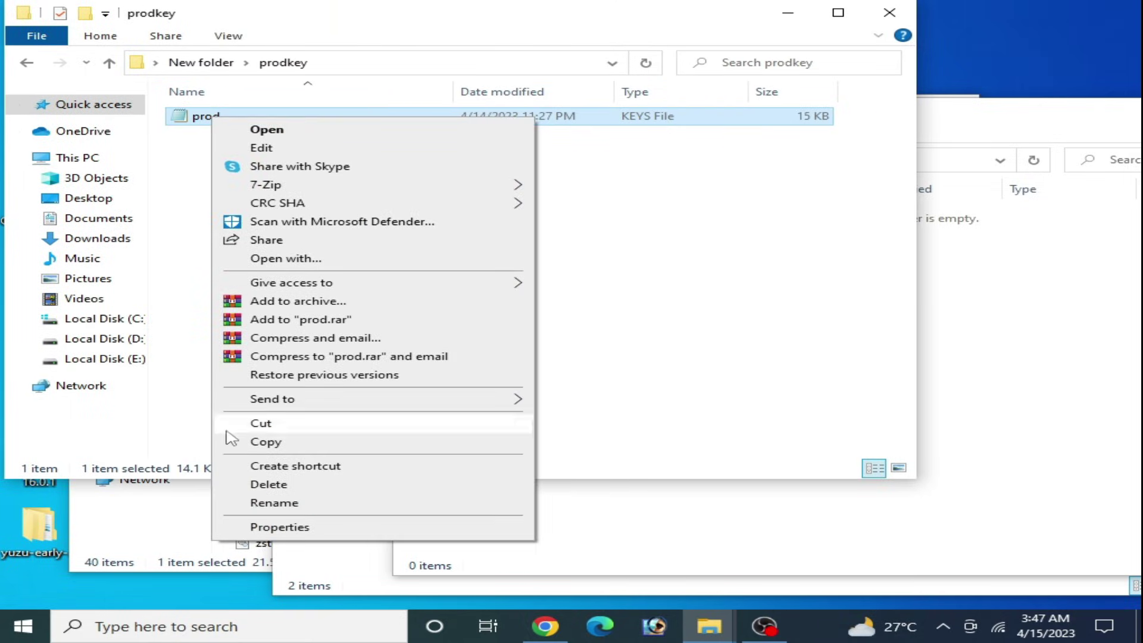
left_click(265, 441)
left_click(1019, 435)
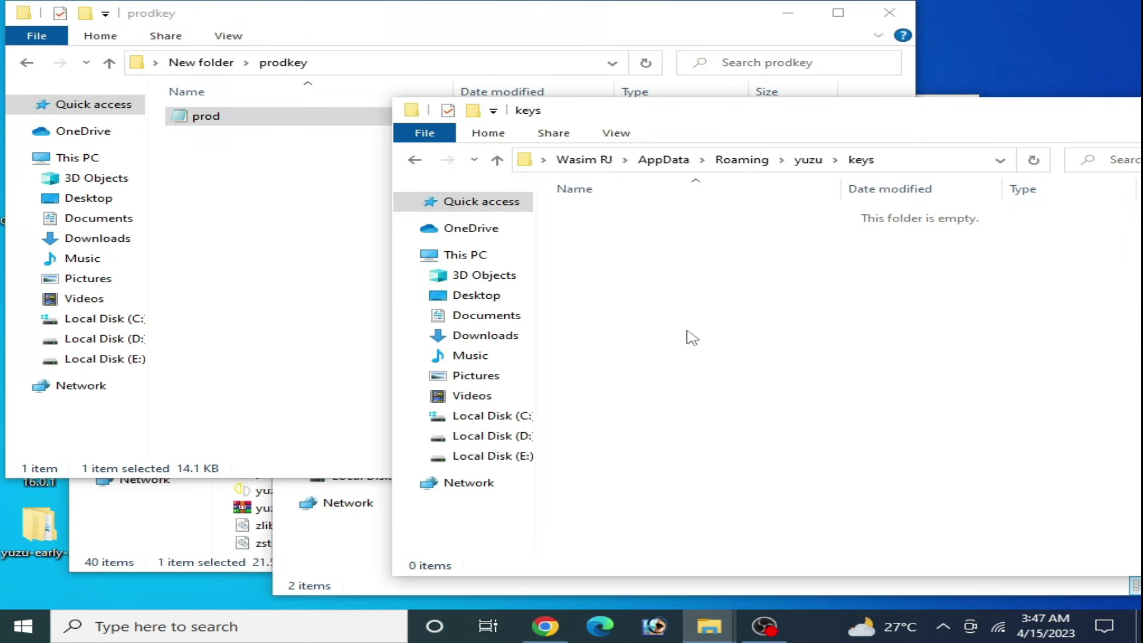
right_click(711, 251)
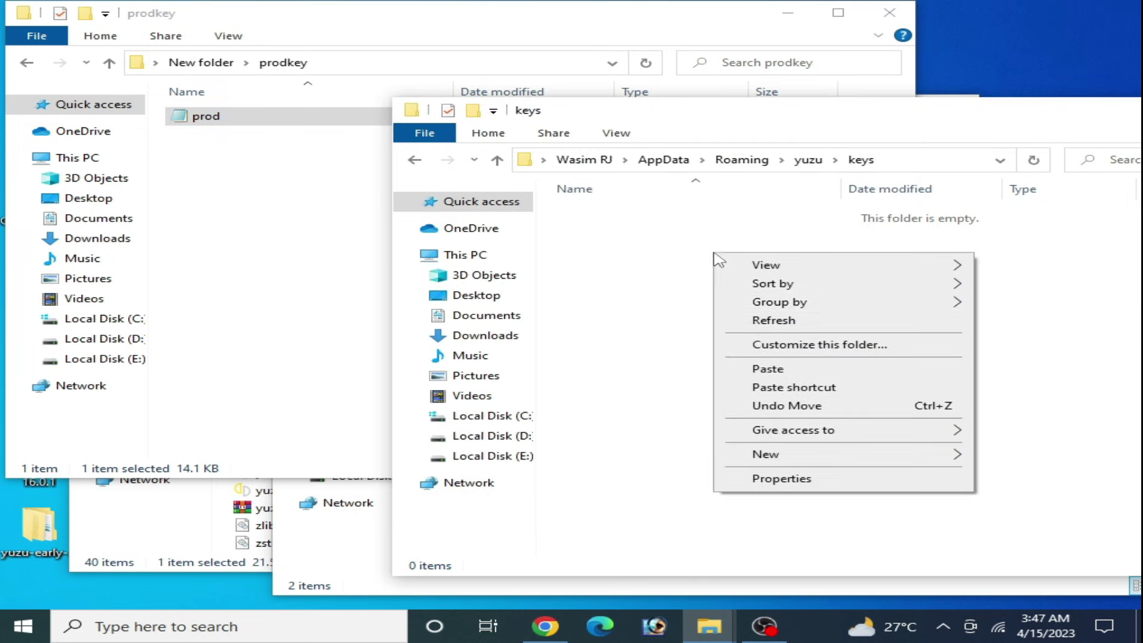
left_click(767, 370)
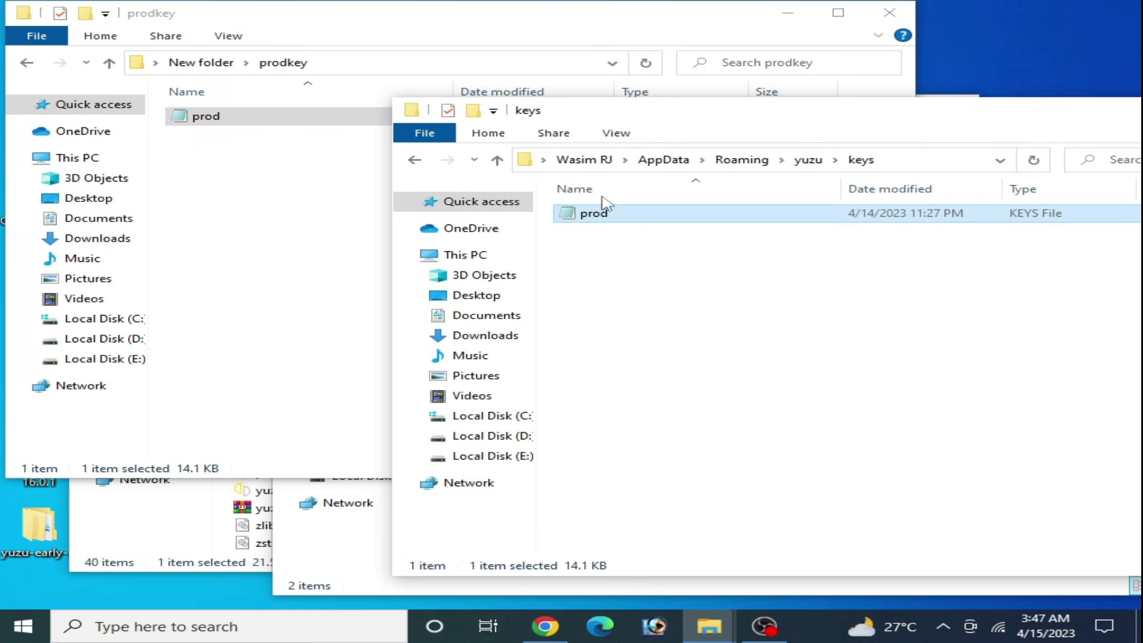
left_click(413, 162)
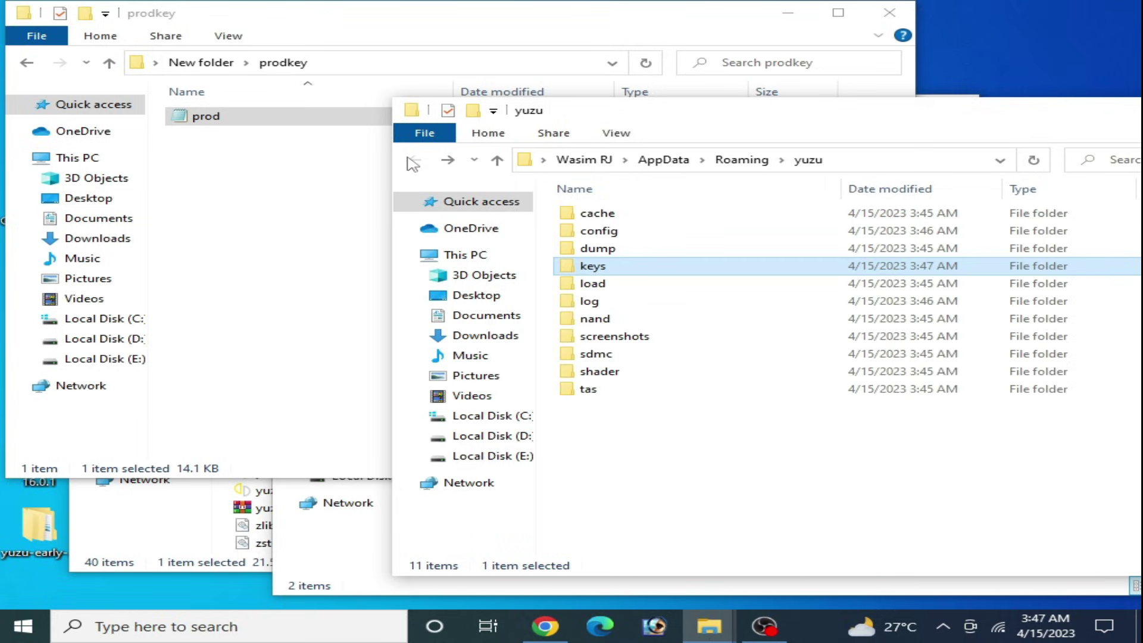
Open yuzu's empty nand\system\Contents\registered folder and move it to the upper left
left_click(608, 322)
double_click(608, 322)
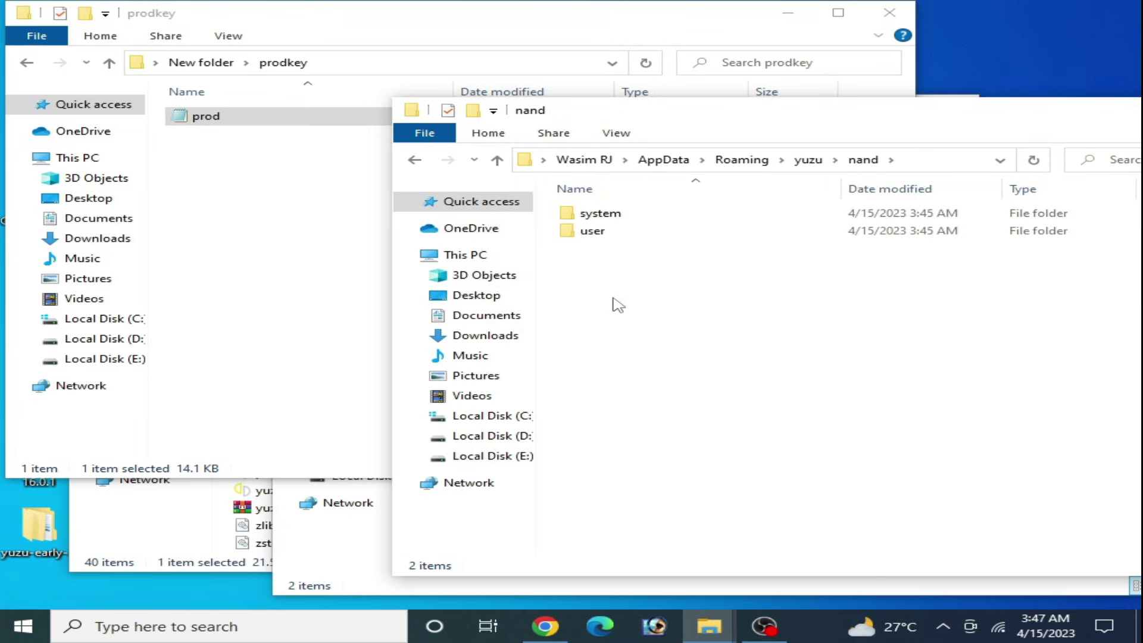
double_click(624, 220)
double_click(603, 225)
left_click(609, 235)
double_click(608, 235)
left_click_drag(749, 129, 383, 112)
Open the old registered folder with 229 NCA files, arrange windows, and close the yuzu program folder
left_click(988, 156)
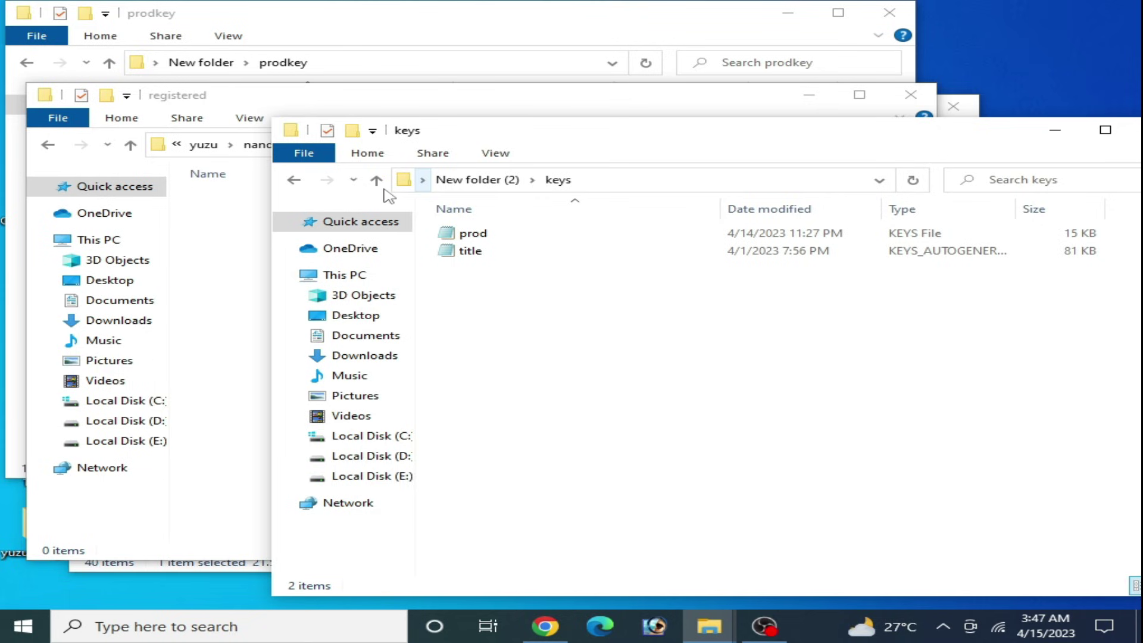
left_click(294, 180)
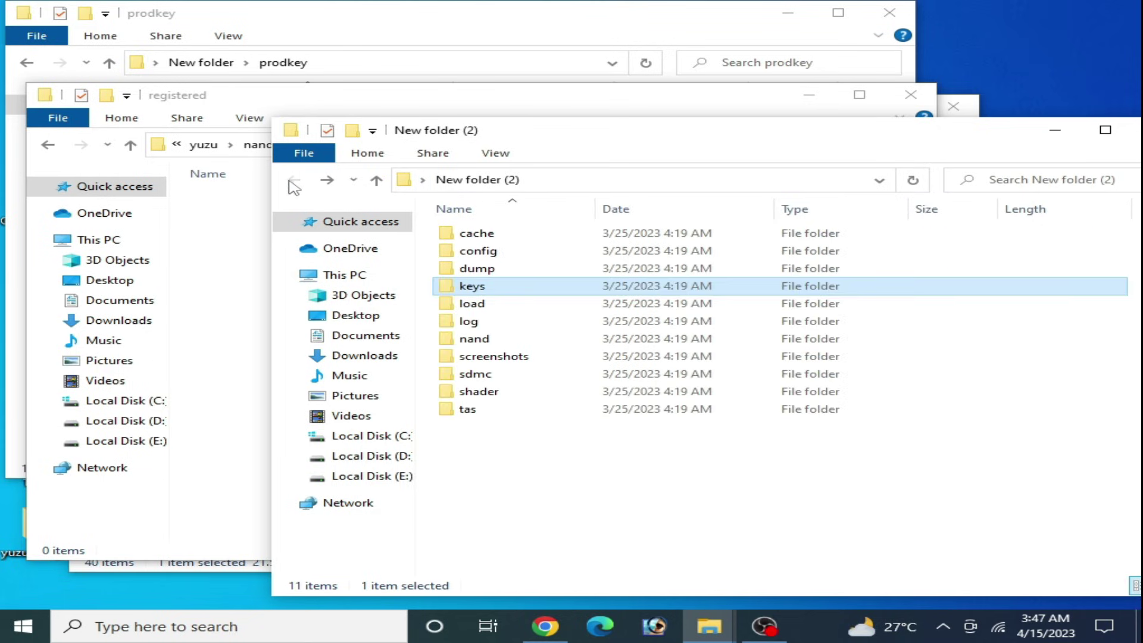
double_click(483, 340)
double_click(495, 235)
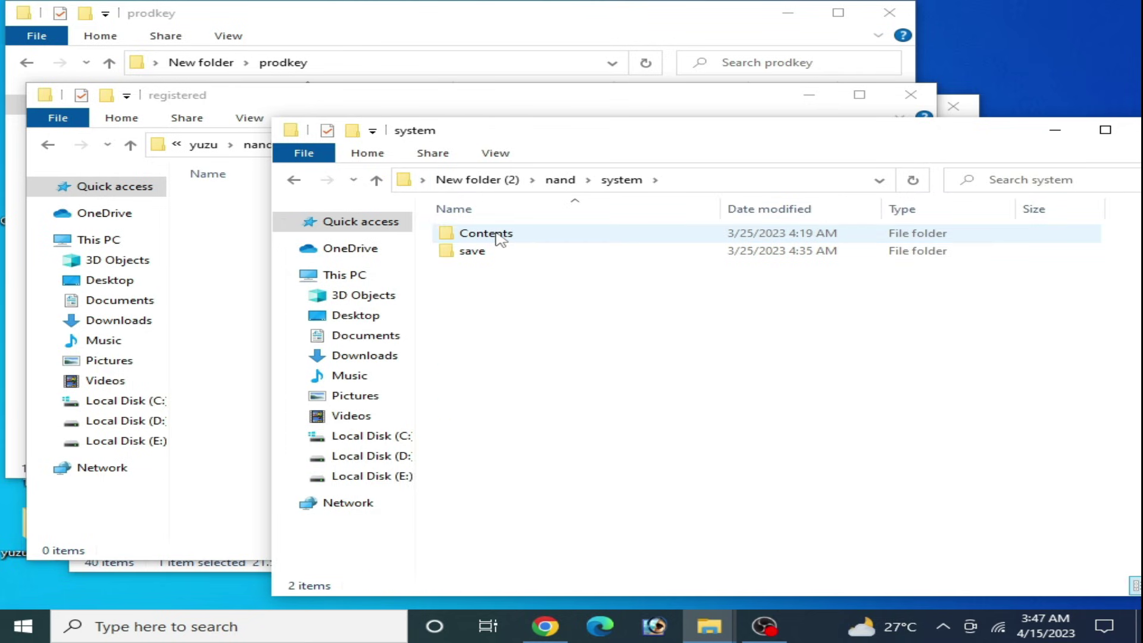
double_click(497, 237)
double_click(490, 253)
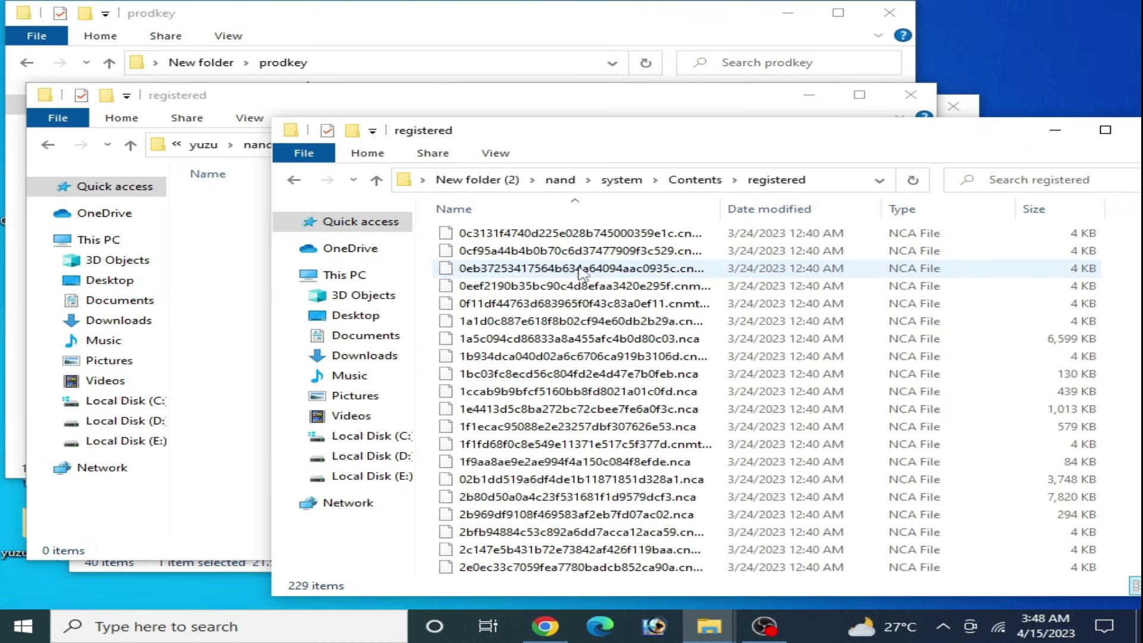
left_click_drag(543, 145, 755, 142)
left_click_drag(304, 128, 595, 116)
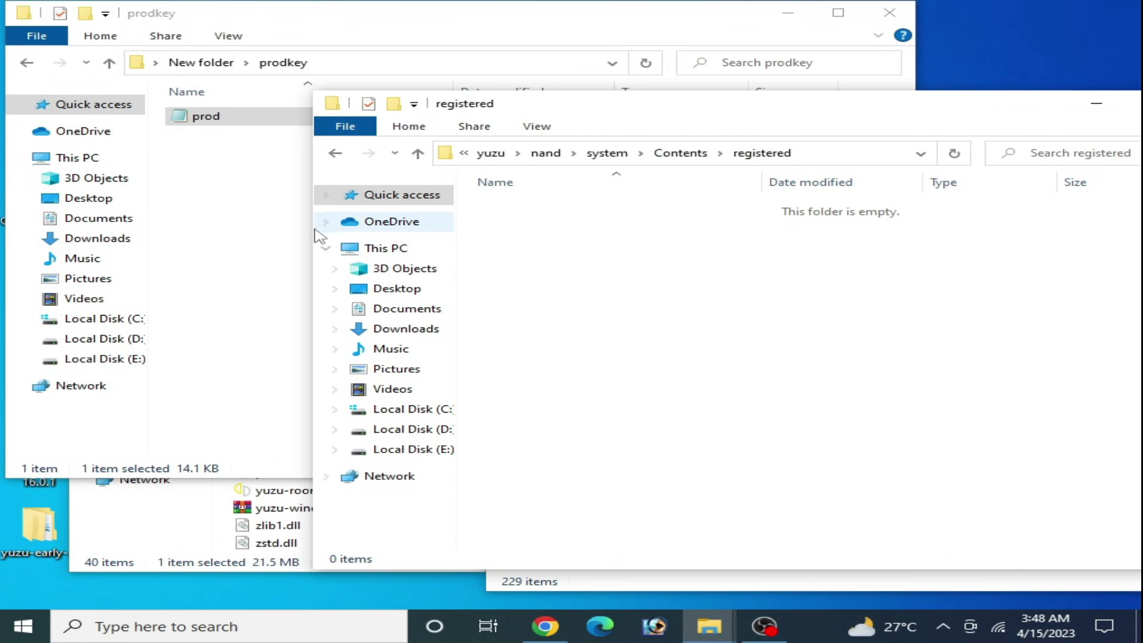
left_click_drag(349, 25, 717, 208)
left_click(81, 473)
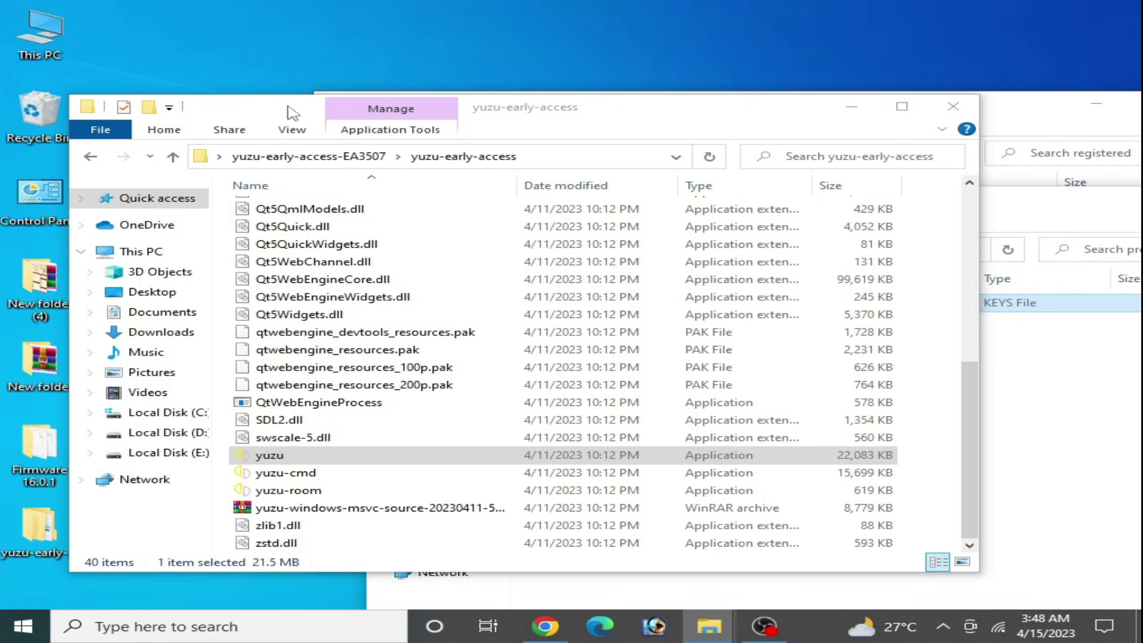
left_click(948, 109)
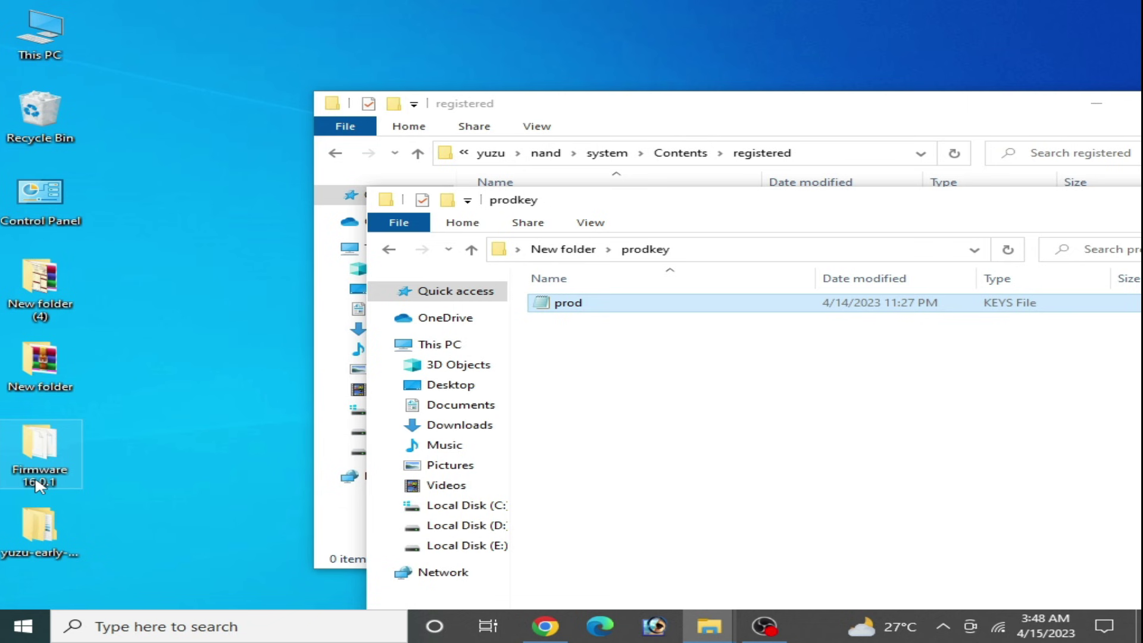
Copy all 229 files from Firmware 16.0.1 into yuzu's registered folder
double_click(39, 470)
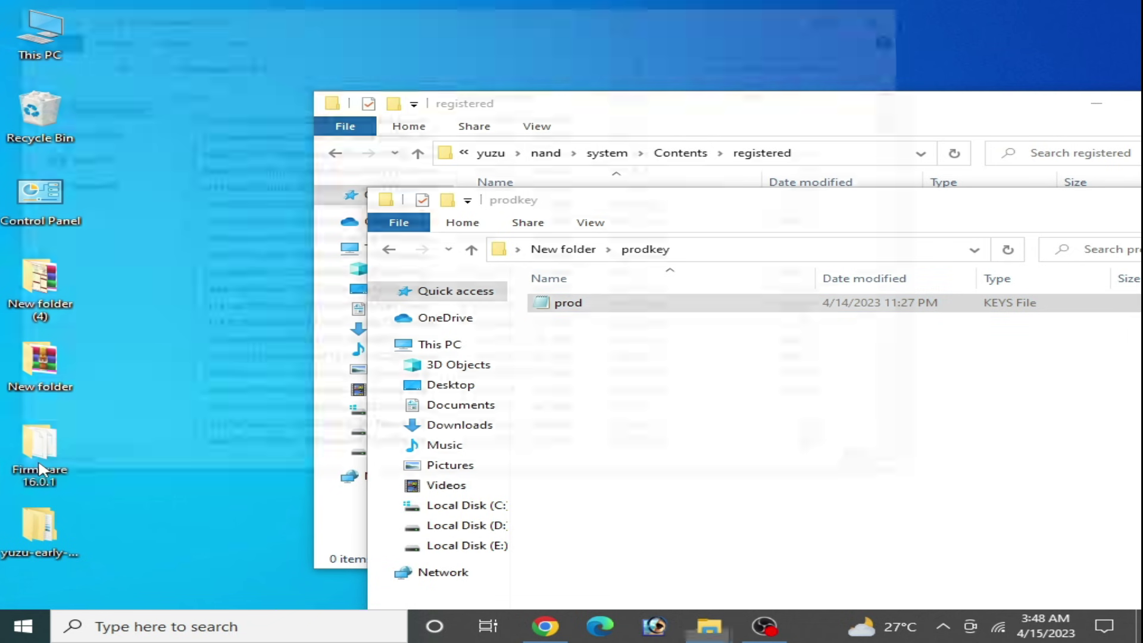
left_click(969, 125)
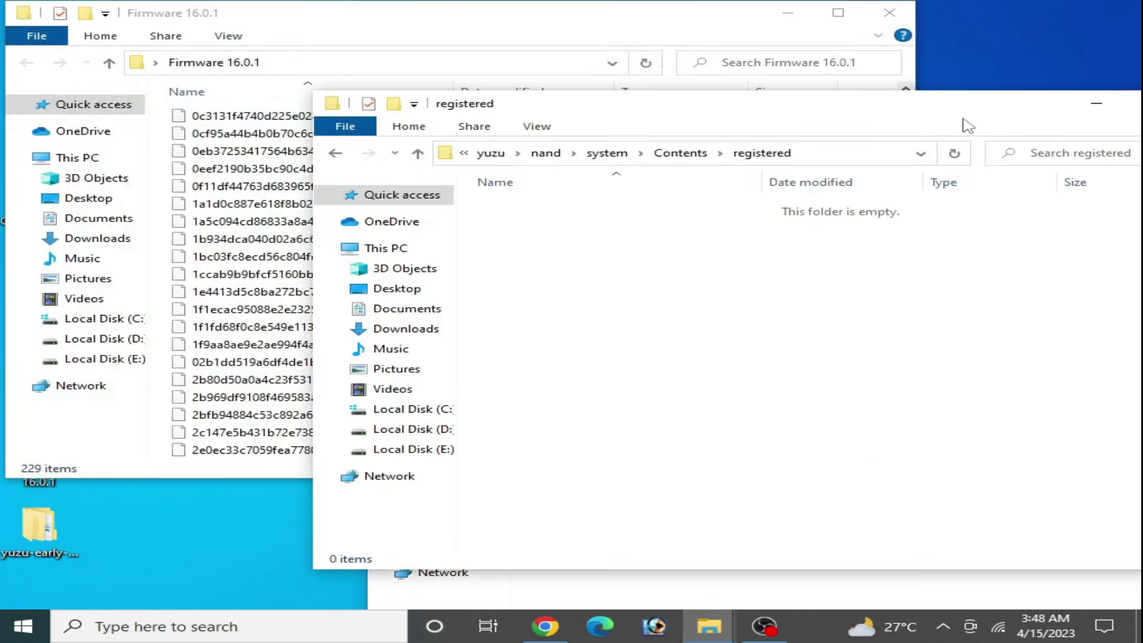
left_click_drag(165, 117, 421, 460)
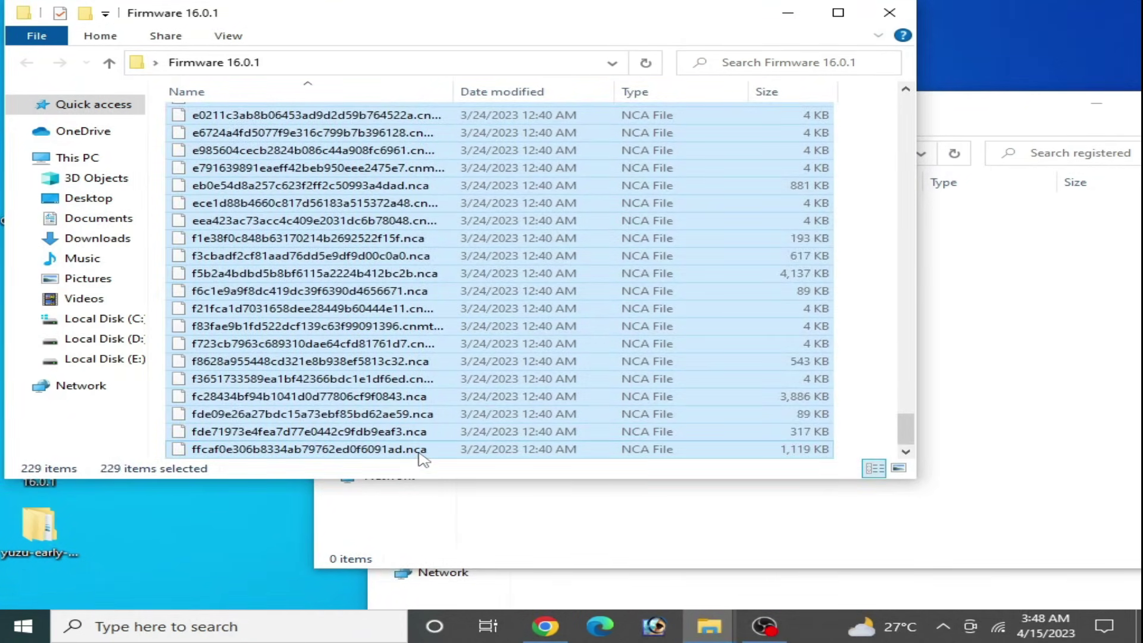
right_click(421, 459)
left_click(465, 357)
left_click(974, 369)
right_click(667, 305)
left_click(706, 420)
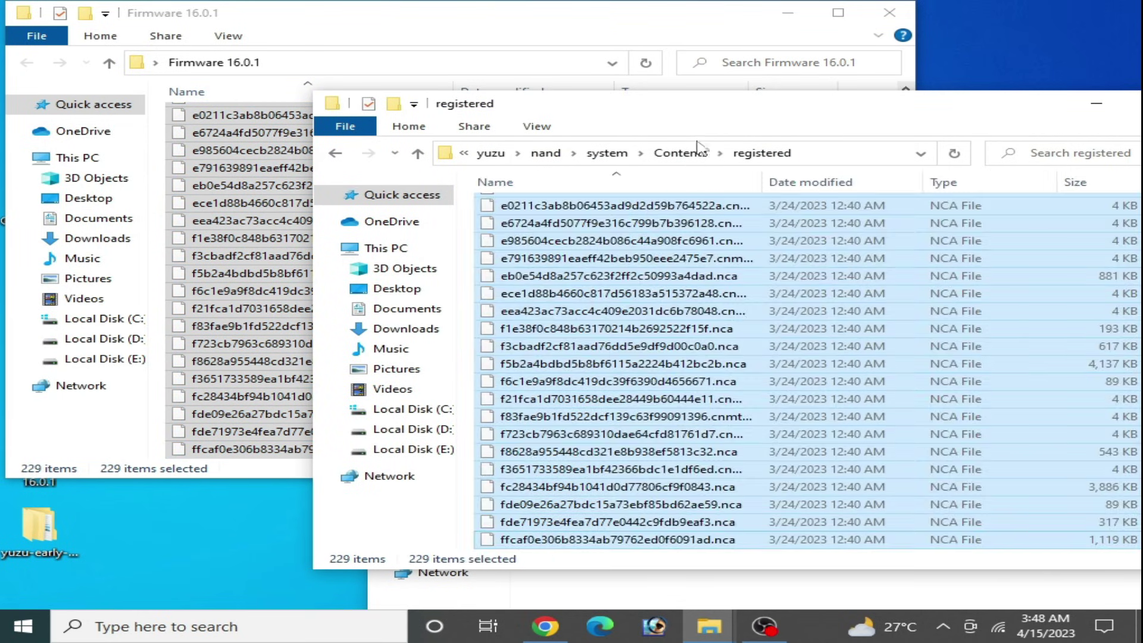
Close the Firmware 16.0.1, yuzu data and prodkey folder windows
left_click_drag(726, 116, 462, 69)
left_click(881, 14)
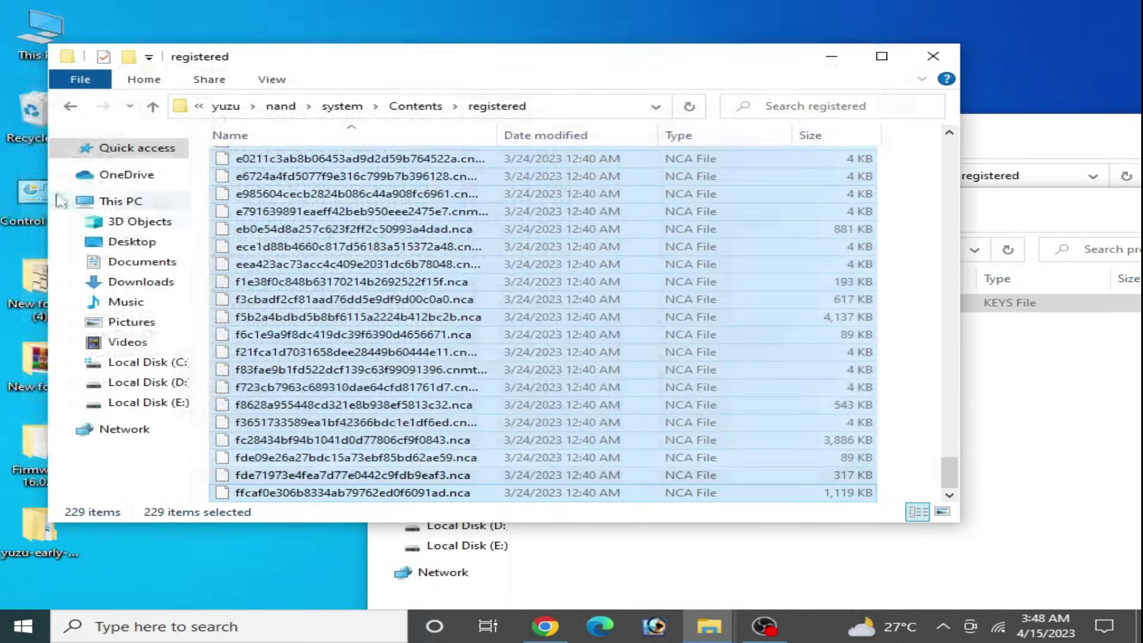
left_click(71, 106)
left_click(70, 105)
left_click(71, 105)
left_click(70, 105)
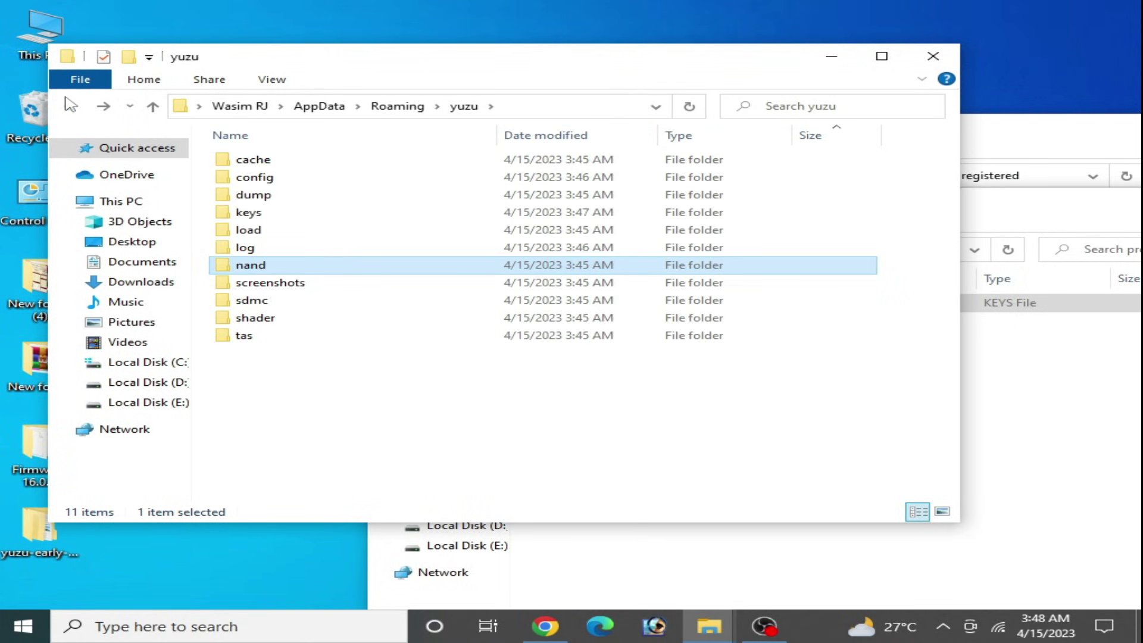
left_click(933, 56)
left_click_drag(867, 199, 484, 177)
left_click(860, 165)
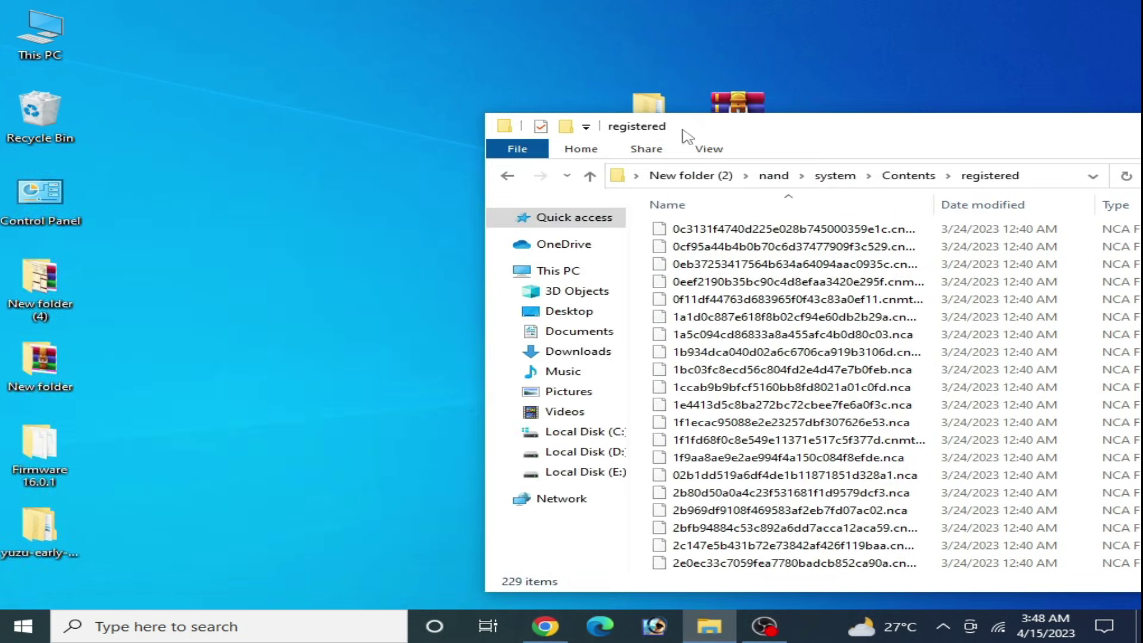
left_click_drag(781, 139, 466, 129)
Relaunch yuzu.exe from the EA3507 folder and add the POKSCRLET folder on D: as a game directory
left_click(1047, 117)
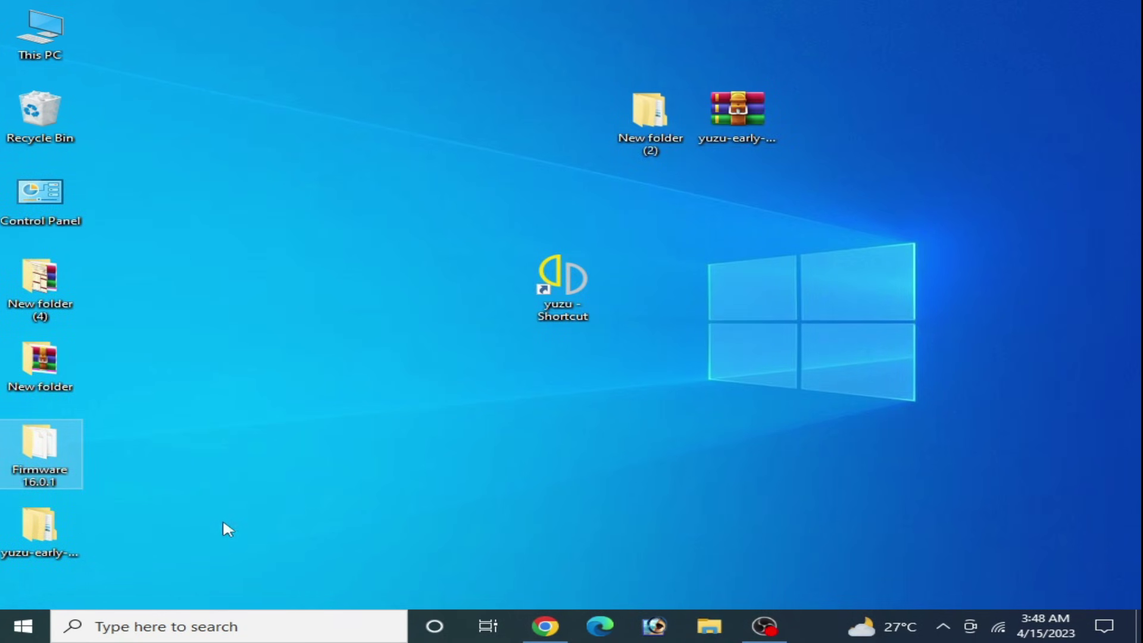
double_click(39, 527)
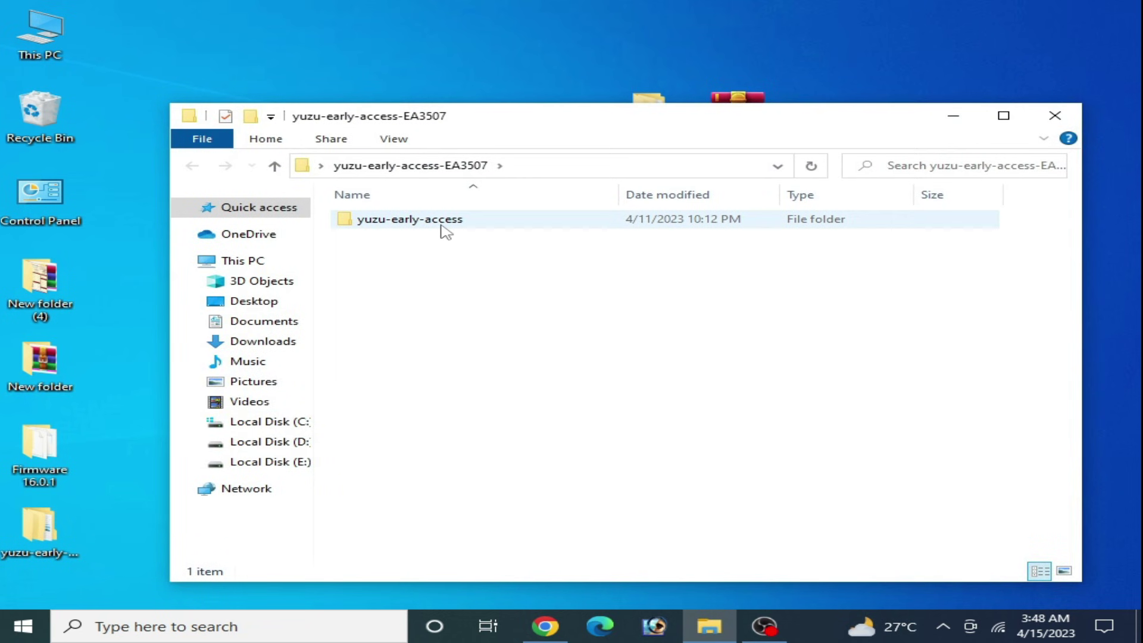
double_click(440, 222)
left_click_drag(1071, 238, 1083, 375)
double_click(372, 554)
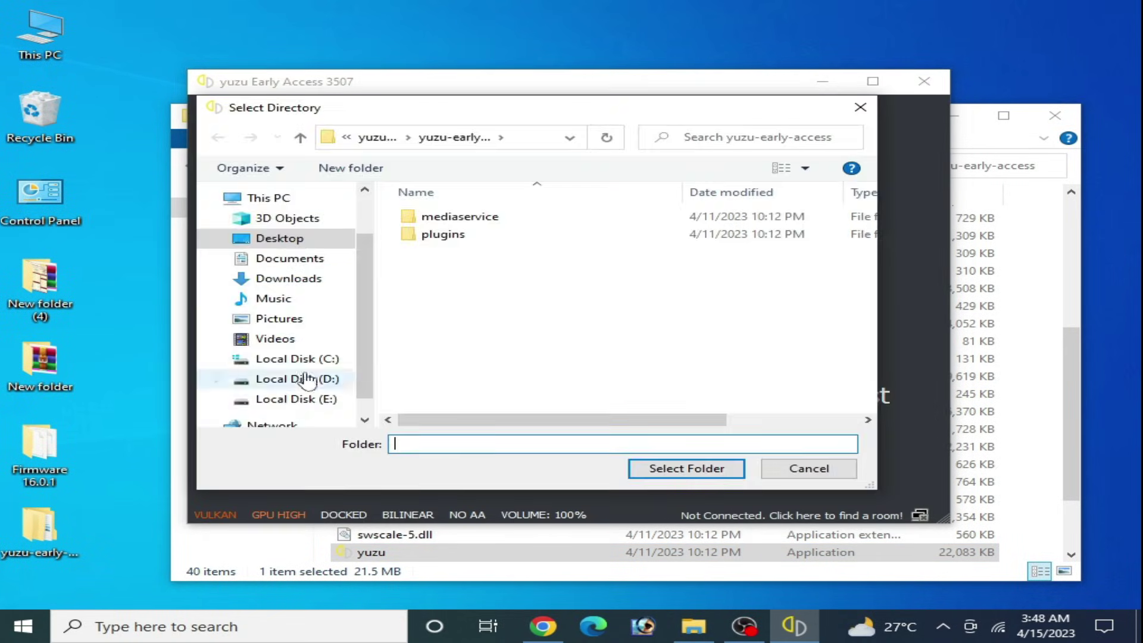
left_click(690, 467)
In the global Graphics settings, set the window adapting filter to AMD FidelityFX Super Resolution
left_click(269, 104)
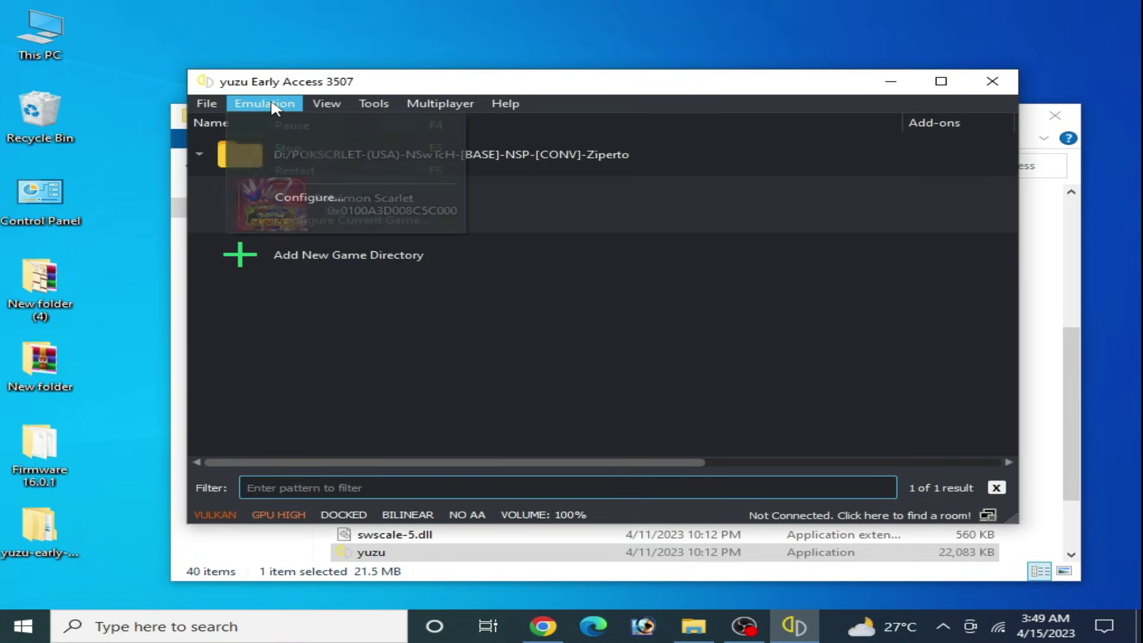
left_click(286, 199)
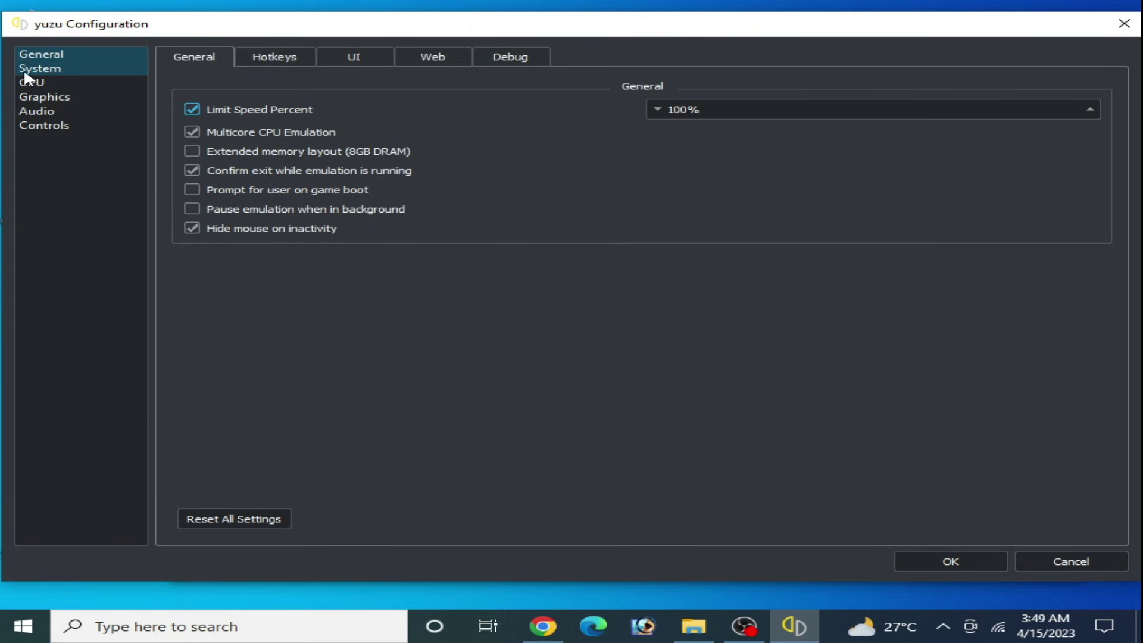
left_click(28, 83)
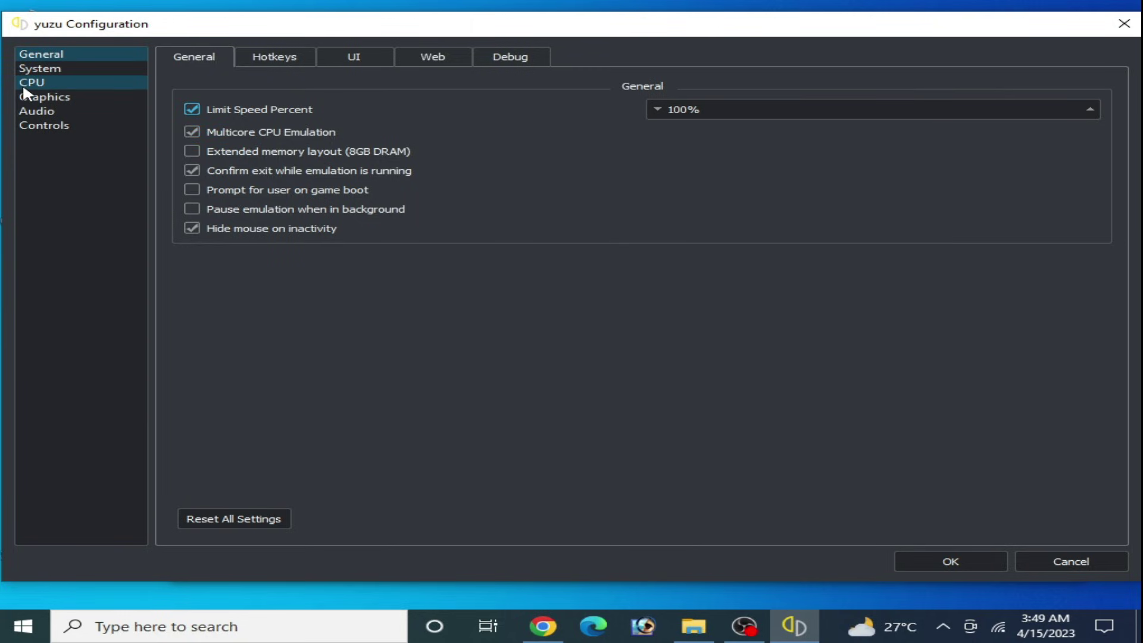
left_click(42, 96)
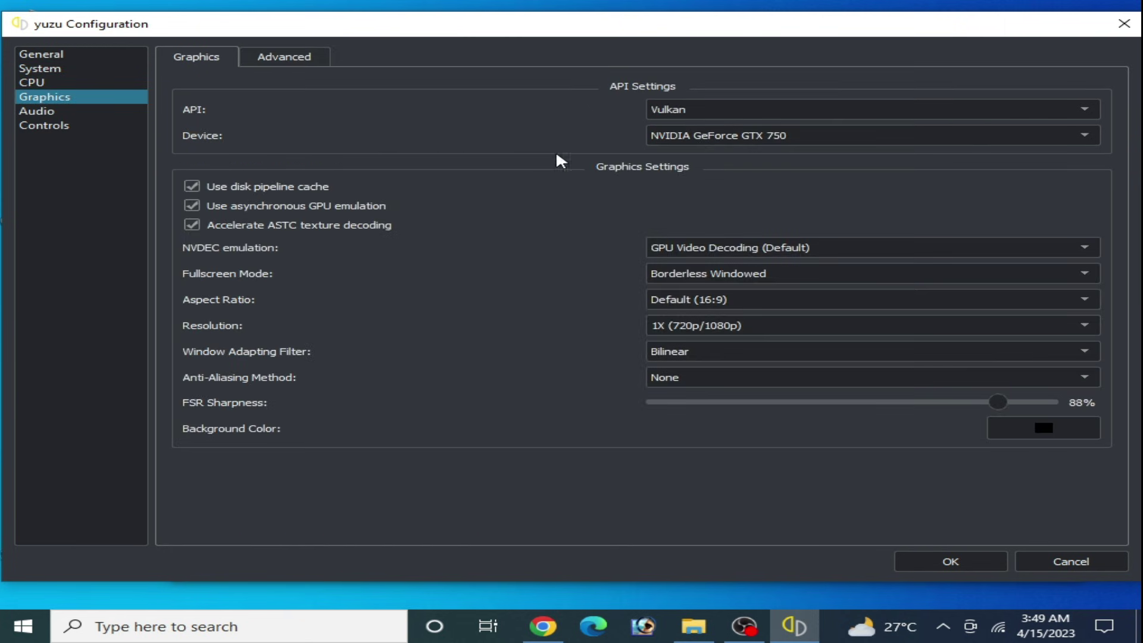
left_click(700, 352)
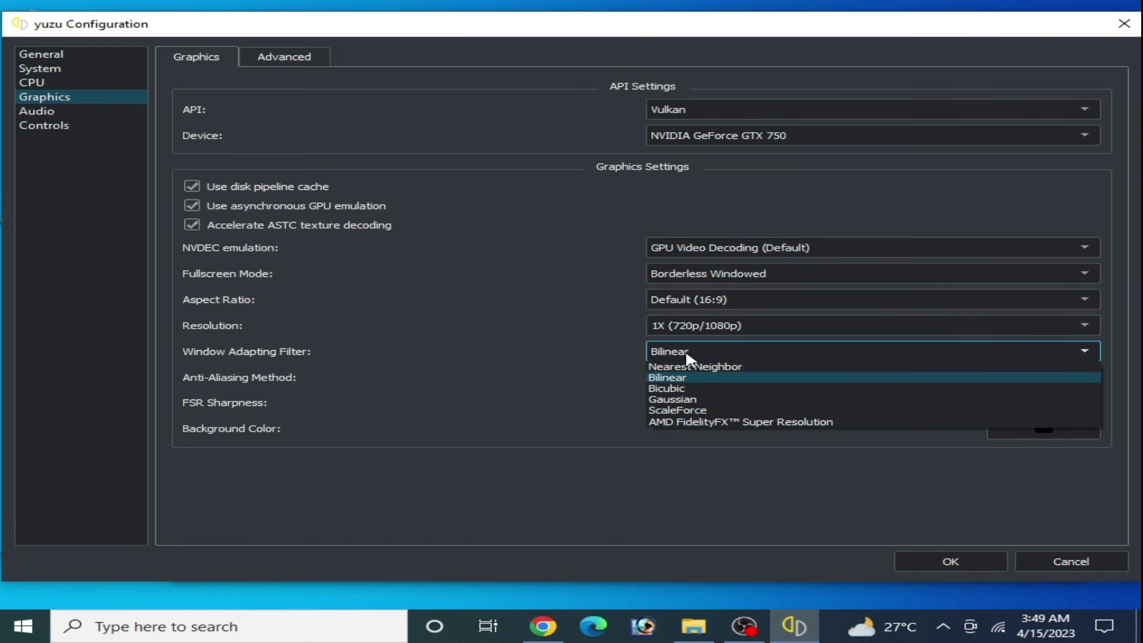
left_click(704, 422)
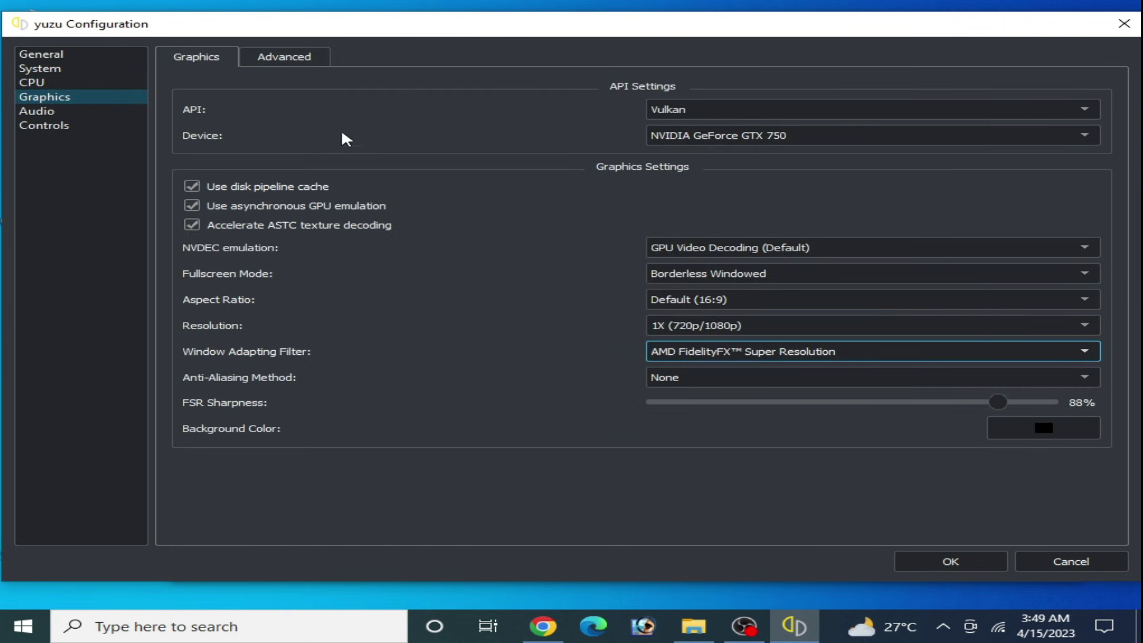
Set the advanced graphics accuracy level to Normal and save the configuration
left_click(283, 58)
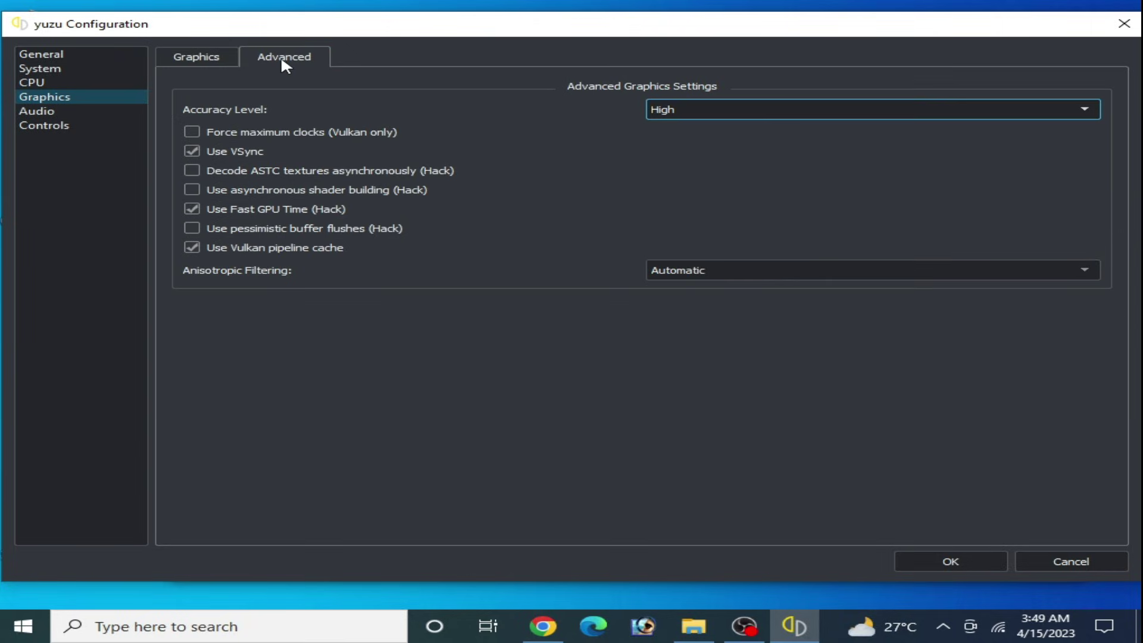
left_click(693, 111)
left_click(676, 122)
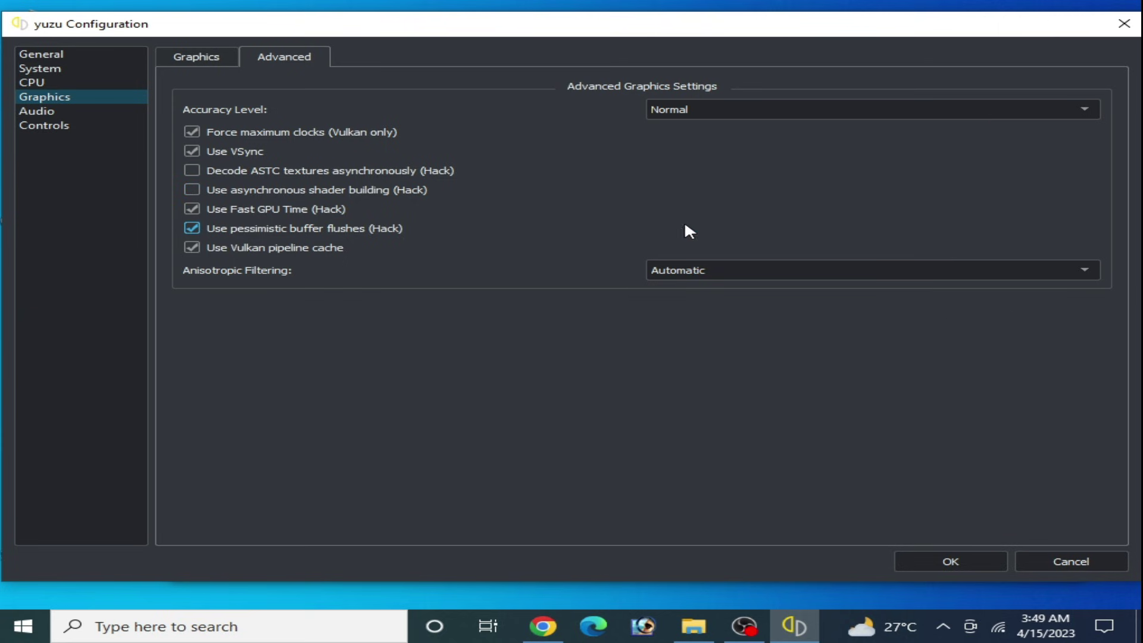
left_click(49, 127)
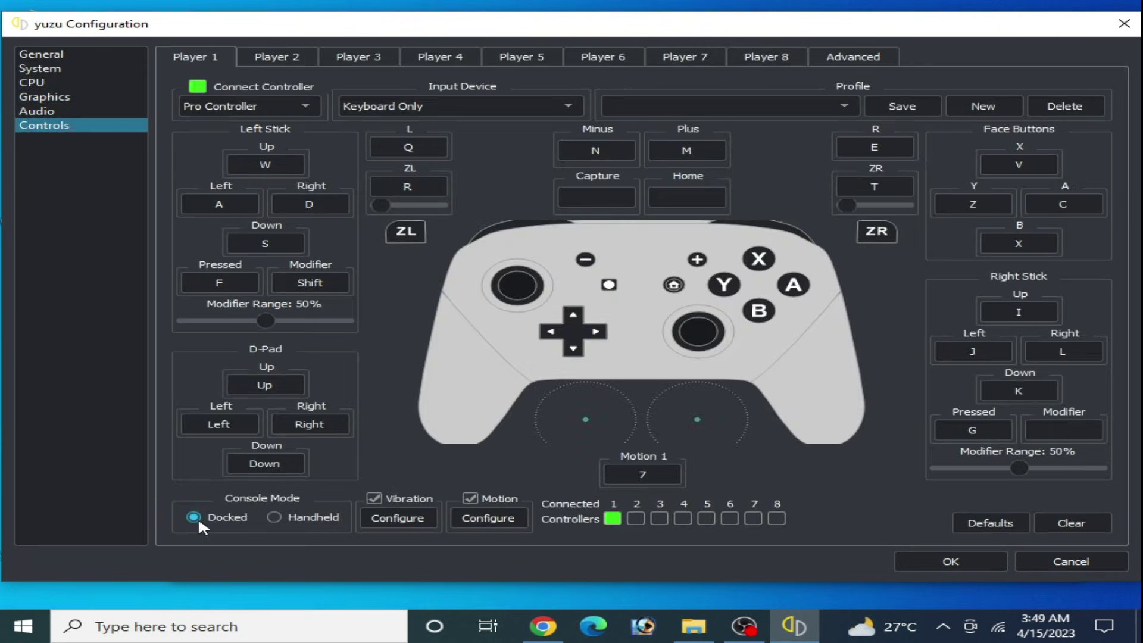
left_click(944, 562)
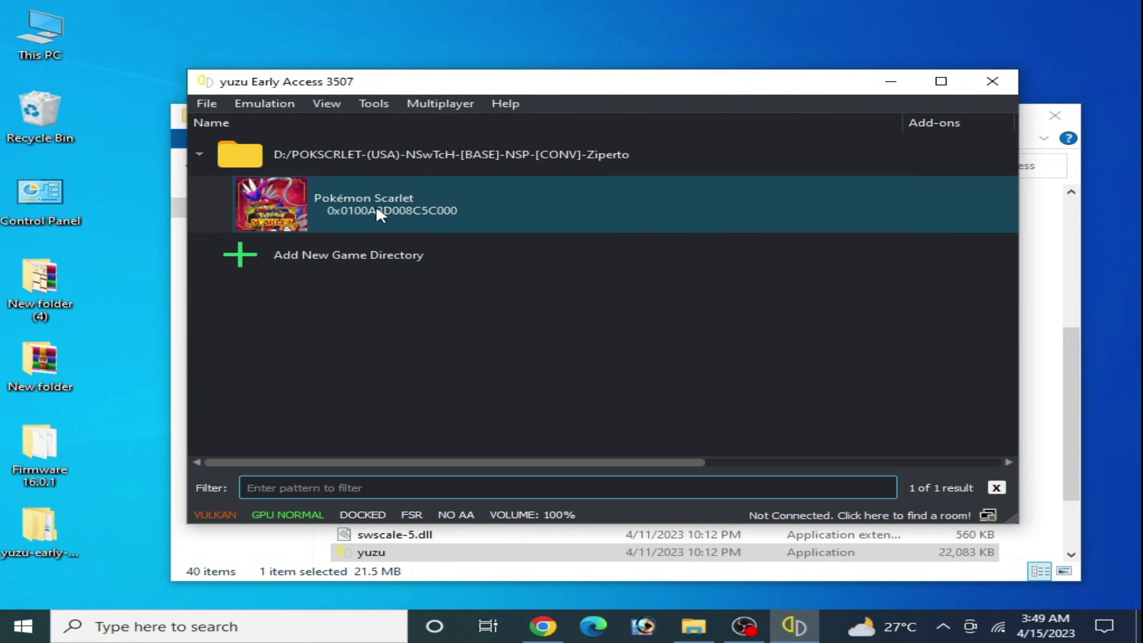
Uncheck Use VSync on the Adv. Graphics tab of Pokémon Scarlet's Properties
right_click(377, 205)
left_click(445, 464)
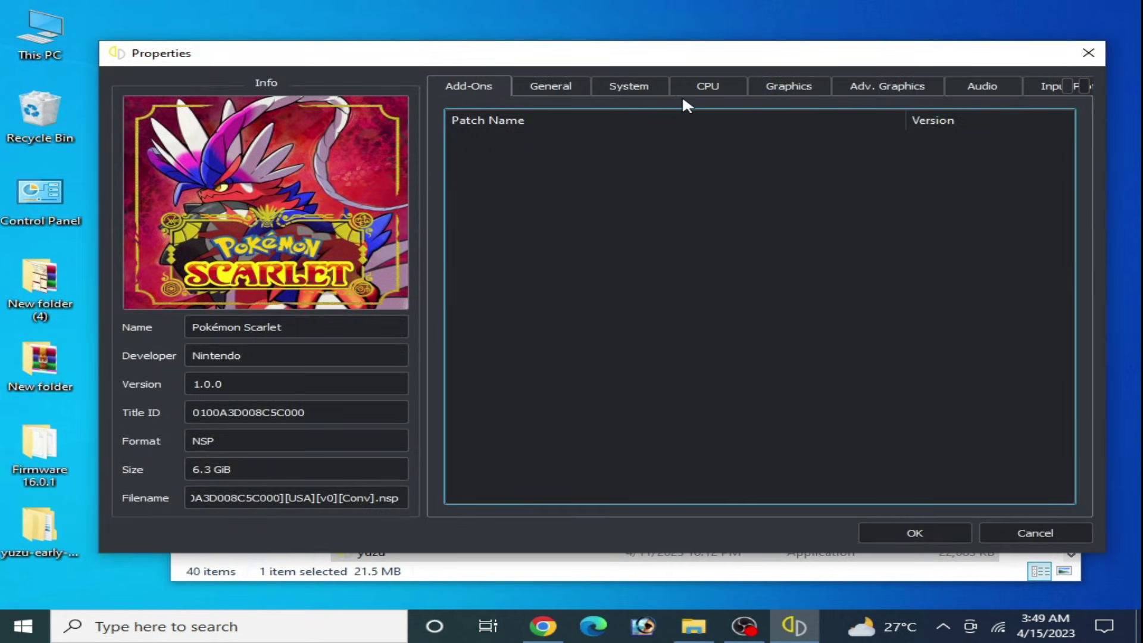
left_click(581, 85)
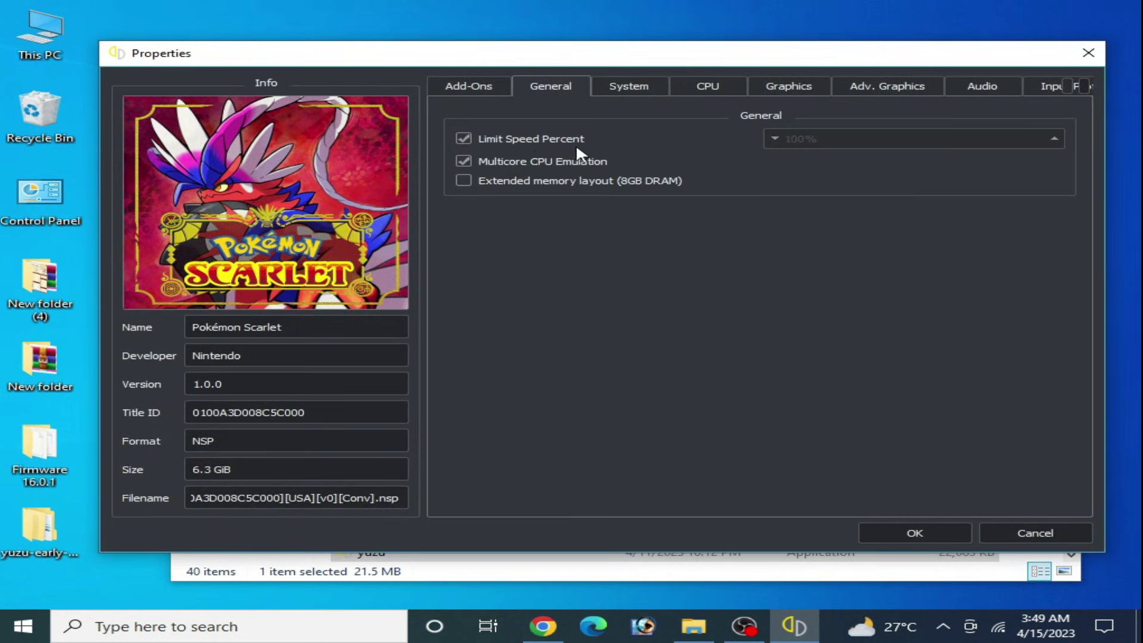
left_click(820, 87)
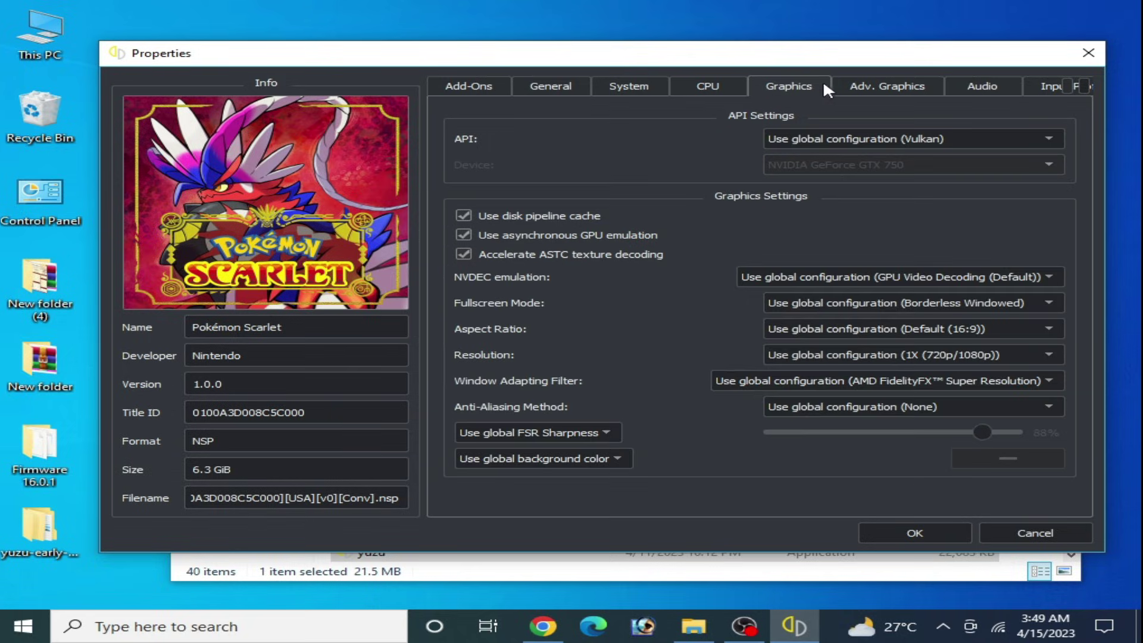
left_click(867, 90)
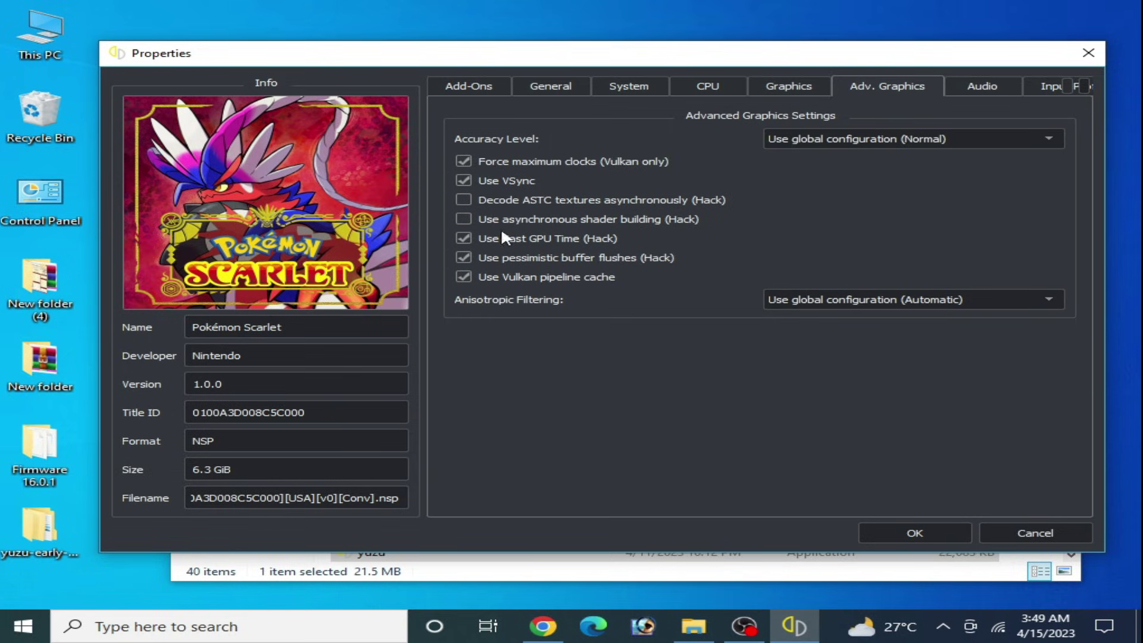
left_click(465, 180)
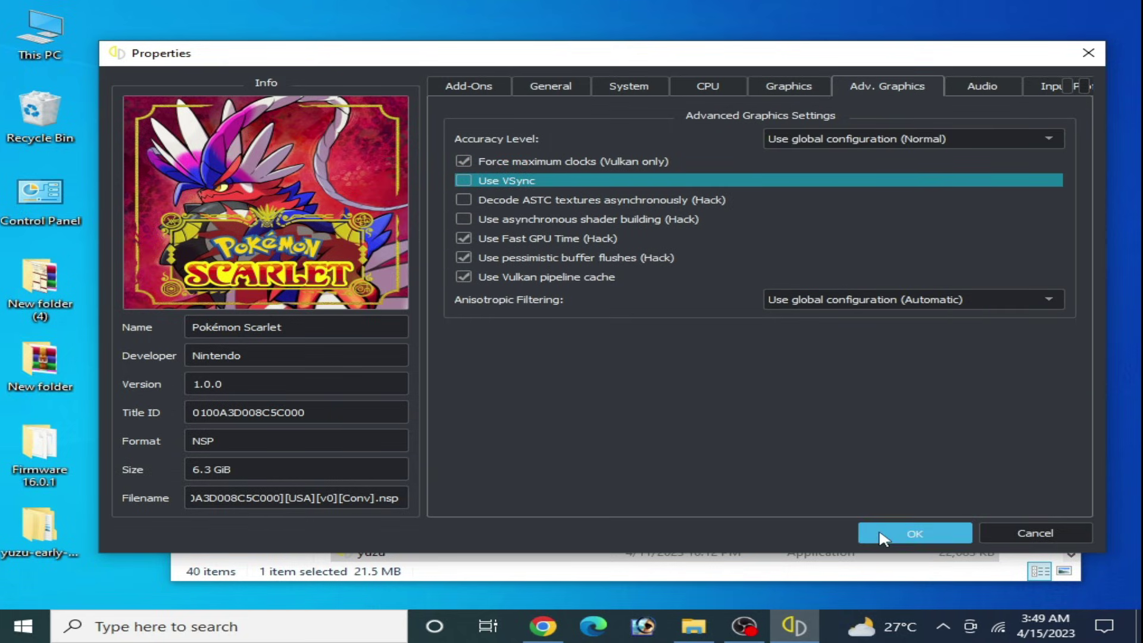